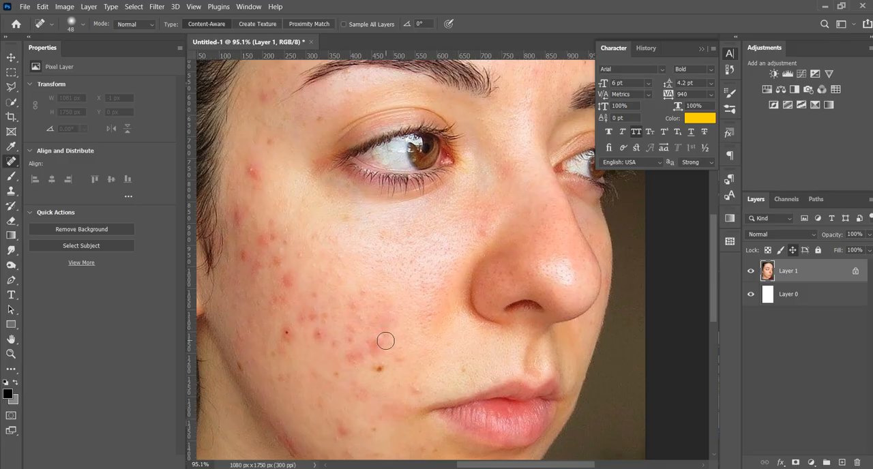
- Remove the brown mole and nearby blemishes on the lower cheek beside the mouth corner with the Spot Healing Brush
{"action": "mouse_move", "coordinate": [377, 349]}
{"action": "left_mouse_down"}
{"action": "mouse_move", "coordinate": [369, 348]}
{"action": "mouse_move", "coordinate": [390, 359]}
{"action": "mouse_move", "coordinate": [375, 366]}
{"action": "mouse_move", "coordinate": [362, 353]}
{"action": "mouse_move", "coordinate": [353, 365]}
{"action": "left_mouse_up"}
{"action": "left_click", "coordinate": [413, 390]}
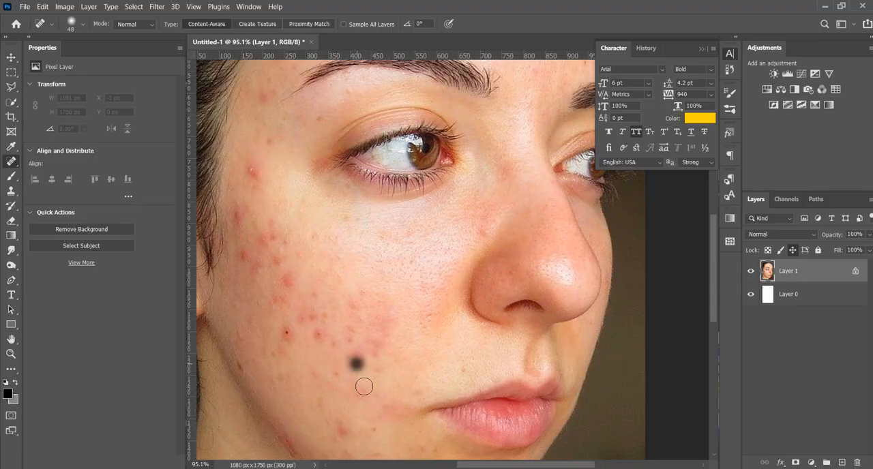
{"action": "left_click_drag", "start_coordinate": [356, 394], "coordinate": [358, 397]}
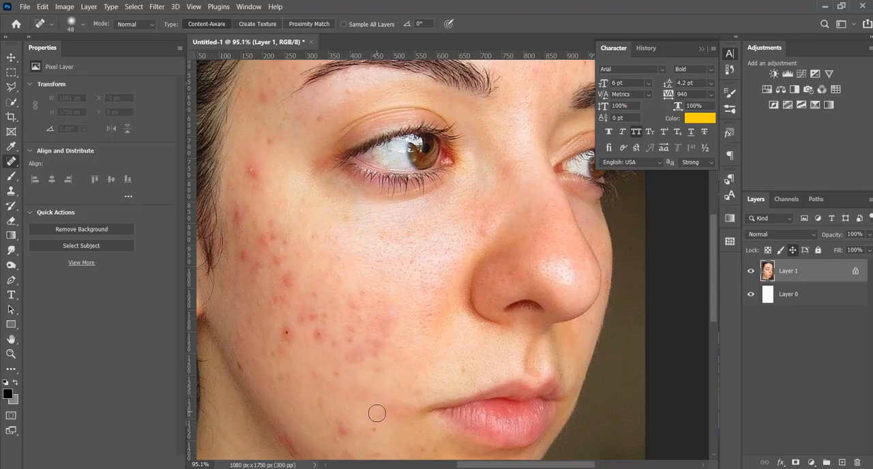
{"action": "left_click_drag", "start_coordinate": [342, 426], "coordinate": [340, 426]}
{"action": "left_click_drag", "start_coordinate": [362, 398], "coordinate": [363, 399]}
- Heal the red acne spots across the lower cheek and down towards the jaw
{"action": "mouse_move", "coordinate": [378, 344]}
{"action": "left_mouse_down"}
{"action": "mouse_move", "coordinate": [354, 308]}
{"action": "mouse_move", "coordinate": [358, 317]}
{"action": "mouse_move", "coordinate": [340, 345]}
{"action": "left_mouse_up"}
{"action": "left_click", "coordinate": [390, 308]}
{"action": "left_click", "coordinate": [351, 336]}
{"action": "left_click", "coordinate": [337, 375]}
{"action": "left_click", "coordinate": [319, 405]}
{"action": "mouse_move", "coordinate": [318, 407]}
{"action": "left_mouse_down"}
{"action": "mouse_move", "coordinate": [341, 417]}
{"action": "mouse_move", "coordinate": [346, 435]}
{"action": "left_mouse_up"}
{"action": "left_click", "coordinate": [356, 378]}
{"action": "left_click", "coordinate": [354, 357]}
{"action": "left_click", "coordinate": [351, 357]}
{"action": "left_click_drag", "start_coordinate": [362, 352], "coordinate": [372, 343]}
{"action": "left_click", "coordinate": [379, 342]}
- Heal the row of red pimples in the middle of the cheek
{"action": "left_click", "coordinate": [319, 331]}
{"action": "left_click", "coordinate": [323, 340]}
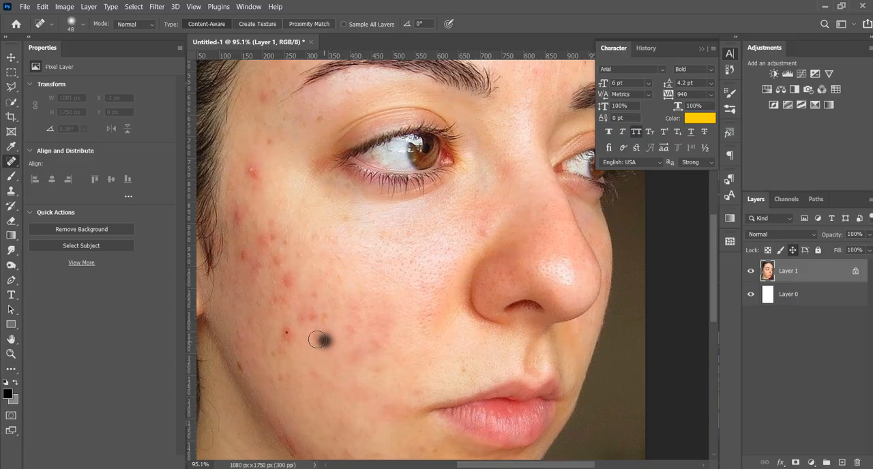
{"action": "left_click", "coordinate": [315, 339]}
{"action": "left_click", "coordinate": [322, 317]}
{"action": "left_click", "coordinate": [308, 318]}
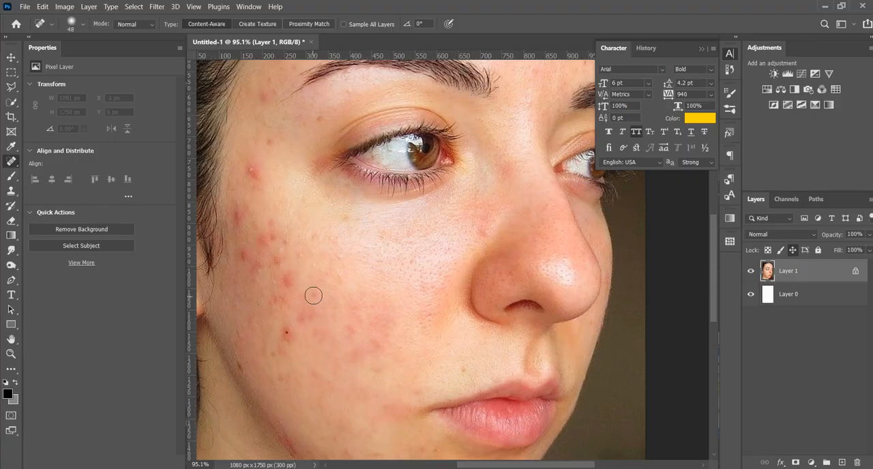
{"action": "left_click", "coordinate": [307, 316]}
{"action": "left_click", "coordinate": [304, 319]}
- Heal the dark-centred pimple and surrounding red spots on the outer cheek, enlarging the brush to 66 px
{"action": "left_click", "coordinate": [287, 332]}
{"action": "left_click_drag", "start_coordinate": [287, 327], "coordinate": [287, 334]}
{"action": "left_click", "coordinate": [285, 282]}
{"action": "left_click", "coordinate": [277, 300]}
{"action": "left_click", "coordinate": [311, 308]}
{"action": "left_click", "coordinate": [304, 315]}
{"action": "left_click_drag", "start_coordinate": [288, 330], "coordinate": [281, 339]}
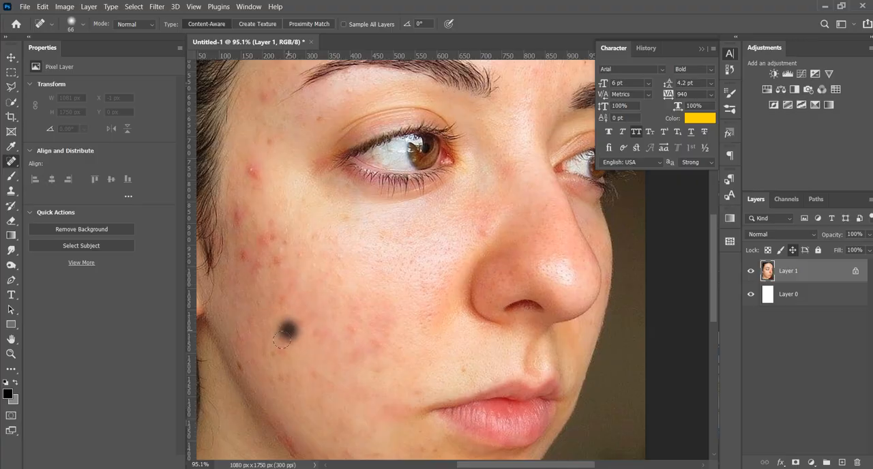
{"action": "left_click", "coordinate": [285, 342]}
- Heal the red spots along the chin and lower jaw with a 40 px brush
{"action": "left_click_drag", "start_coordinate": [354, 317], "coordinate": [344, 319]}
{"action": "scroll", "coordinate": [362, 327], "scroll_direction": "down", "scroll_amount": 5}
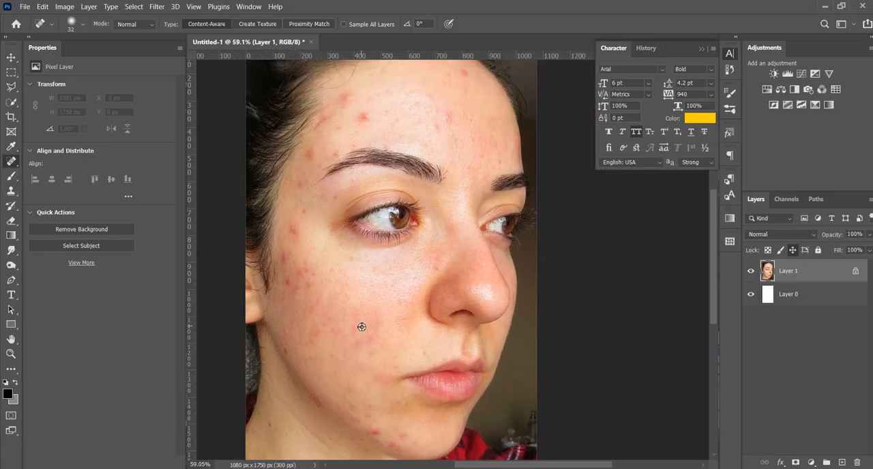
{"action": "scroll", "coordinate": [405, 426], "scroll_direction": "down", "scroll_amount": 3}
{"action": "scroll", "coordinate": [383, 380], "scroll_direction": "up", "scroll_amount": 5}
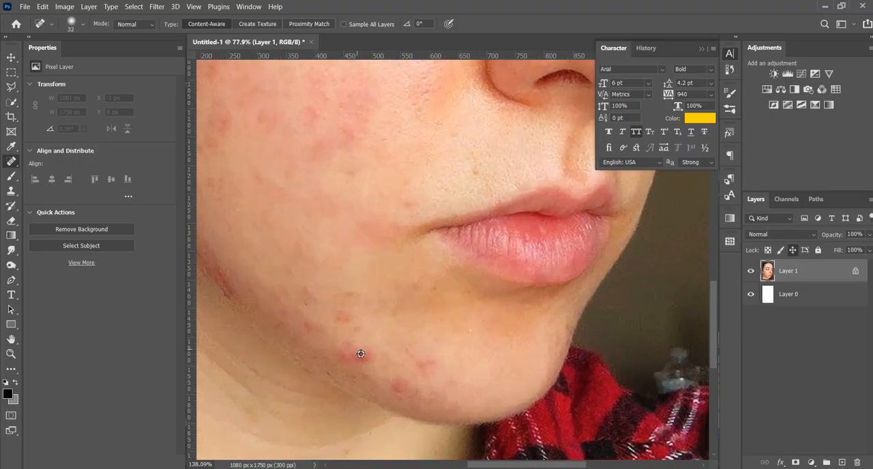
{"action": "scroll", "coordinate": [360, 354], "scroll_direction": "up", "scroll_amount": 3}
{"action": "left_click_drag", "start_coordinate": [371, 361], "coordinate": [374, 361]}
{"action": "left_click", "coordinate": [367, 359]}
{"action": "left_click", "coordinate": [358, 357]}
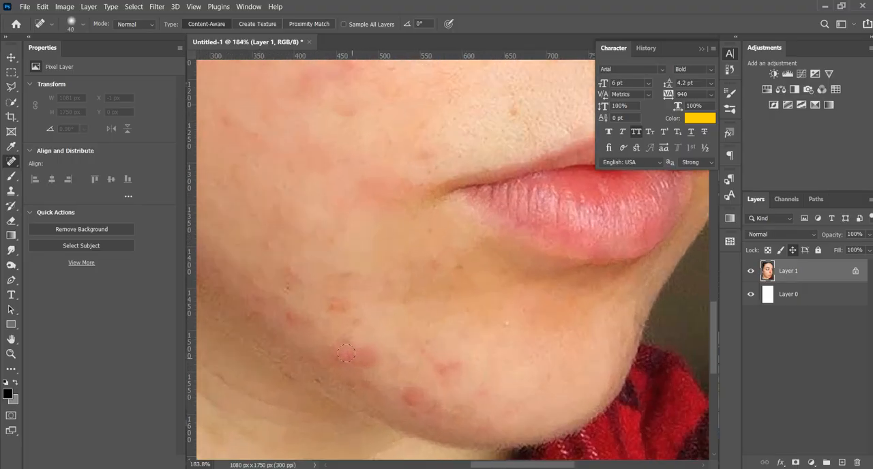
{"action": "left_click", "coordinate": [361, 360]}
{"action": "left_click", "coordinate": [453, 362]}
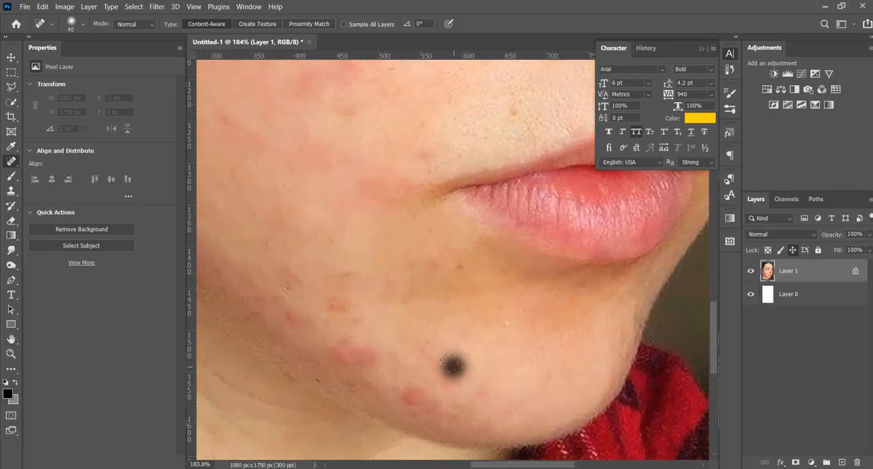
{"action": "left_click", "coordinate": [410, 399]}
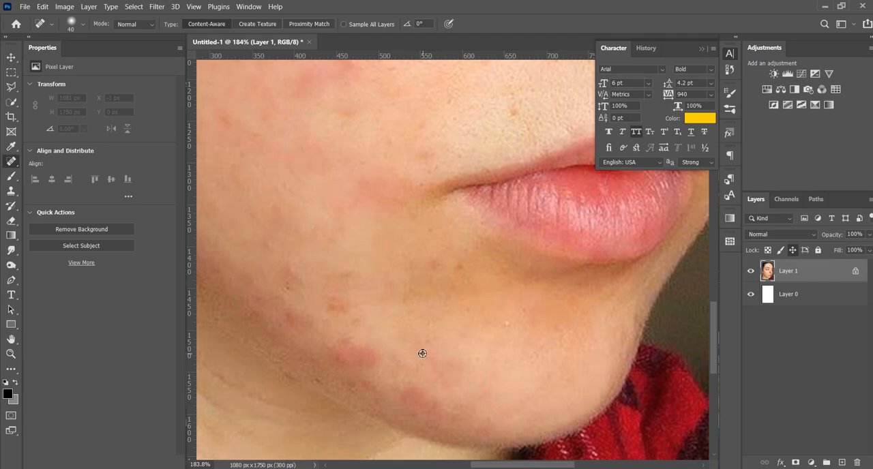
- Heal the blemishes on the outer cheek near the ear and the red pimple below the temple
{"action": "scroll", "coordinate": [422, 353], "scroll_direction": "down", "scroll_amount": 5}
{"action": "scroll", "coordinate": [384, 210], "scroll_direction": "up", "scroll_amount": 4}
{"action": "left_click", "coordinate": [393, 225]}
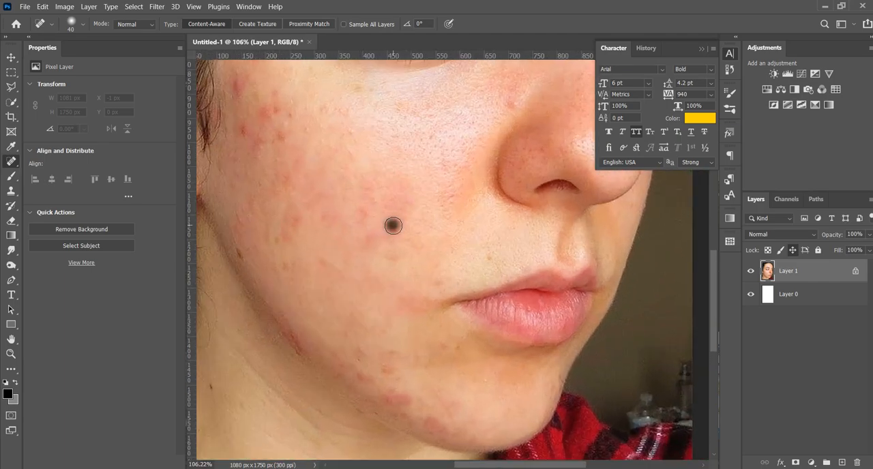
{"action": "left_click_drag", "start_coordinate": [337, 193], "coordinate": [422, 275]}
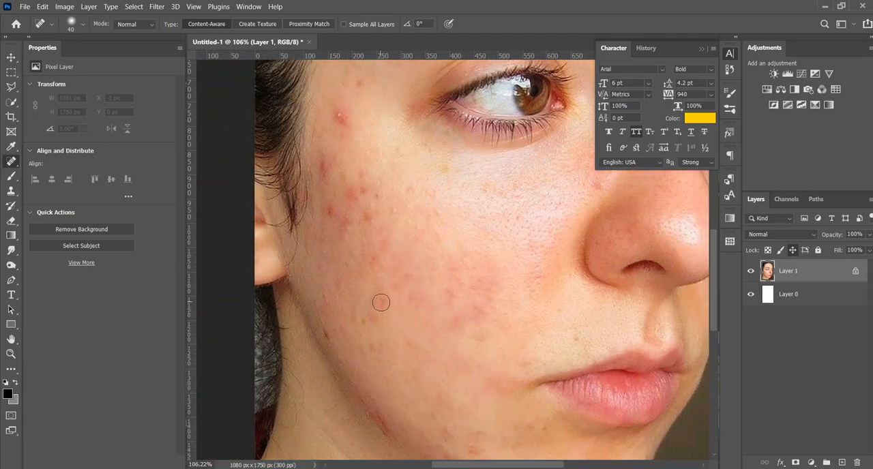
{"action": "left_click", "coordinate": [347, 223]}
{"action": "left_click", "coordinate": [330, 213]}
{"action": "left_click", "coordinate": [344, 123]}
{"action": "left_click", "coordinate": [354, 204]}
- Heal the small spots on the temple beside the outer corner of the eye
{"action": "scroll", "coordinate": [409, 291], "scroll_direction": "down", "scroll_amount": 5}
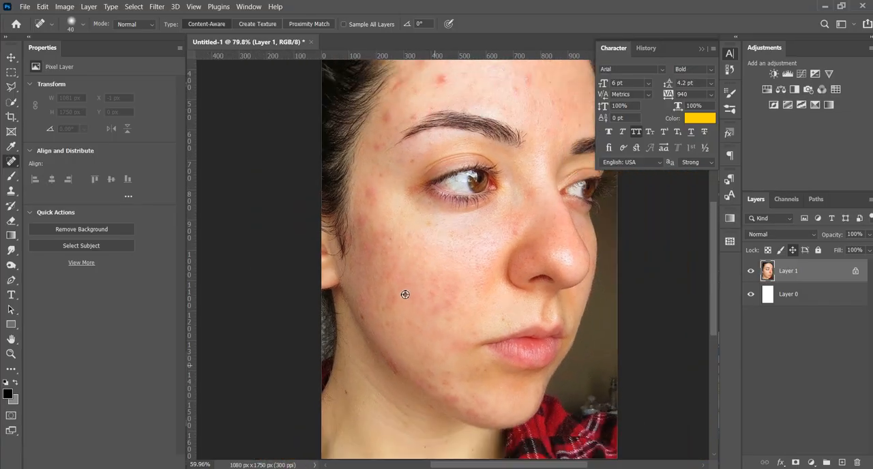
{"action": "scroll", "coordinate": [385, 247], "scroll_direction": "up", "scroll_amount": 7}
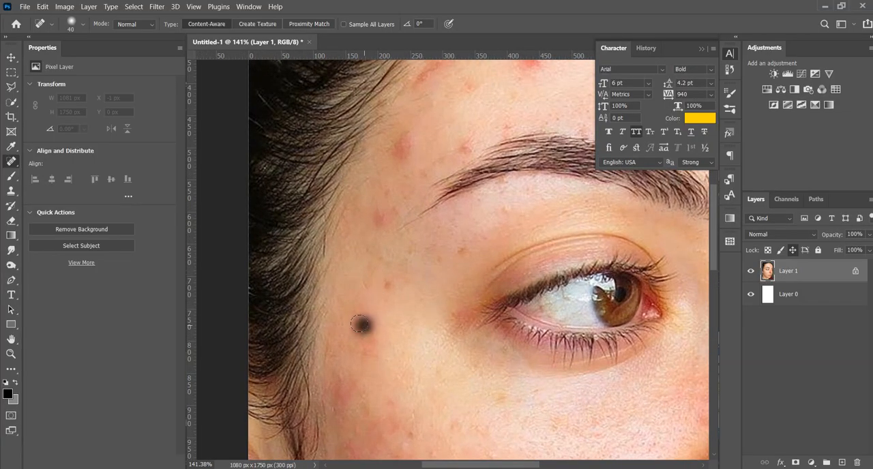
{"action": "left_click", "coordinate": [362, 324]}
{"action": "left_click", "coordinate": [386, 286]}
{"action": "left_click", "coordinate": [458, 250]}
- Heal the red spots between the hairline and the outer end of the eyebrow
{"action": "scroll", "coordinate": [409, 307], "scroll_direction": "up", "scroll_amount": 3}
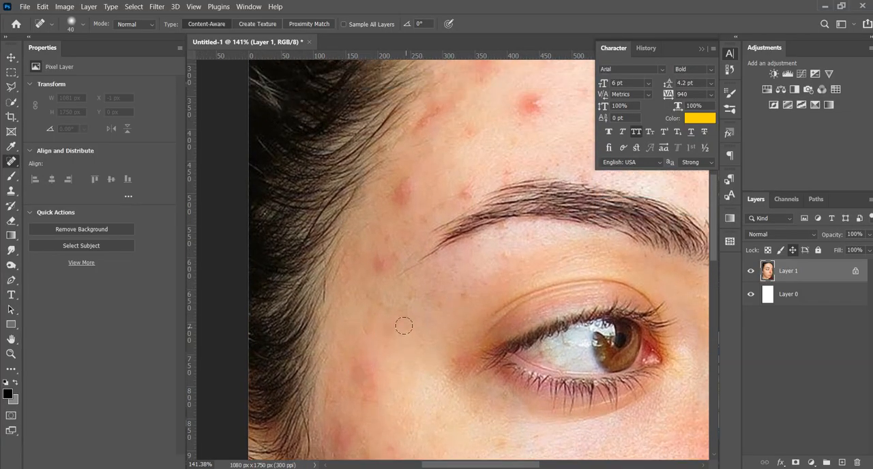
{"action": "left_click", "coordinate": [378, 301]}
{"action": "left_click", "coordinate": [402, 231]}
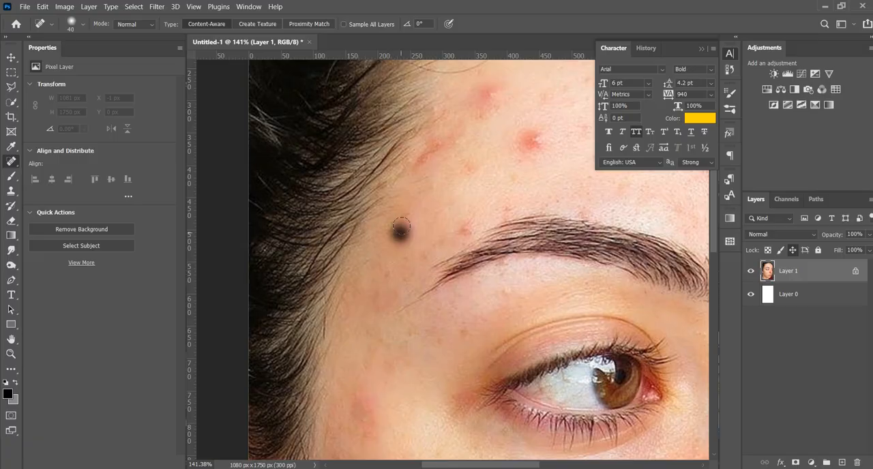
{"action": "left_click", "coordinate": [464, 227]}
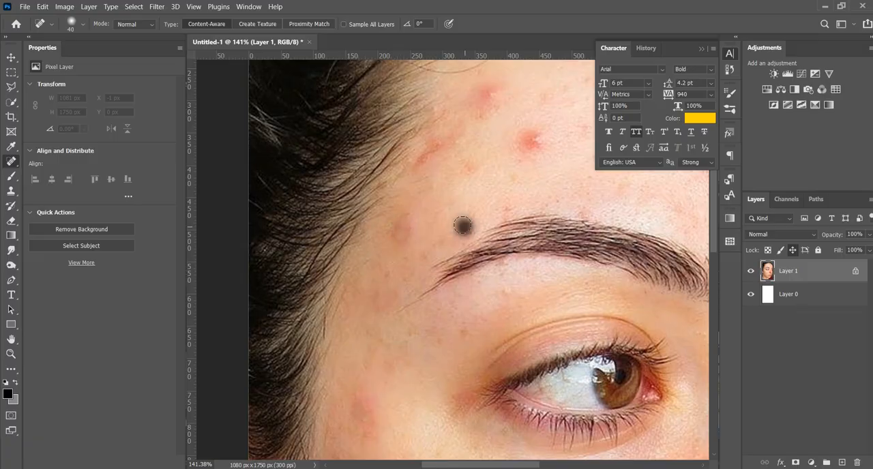
{"action": "left_click", "coordinate": [409, 232]}
{"action": "left_click", "coordinate": [396, 228]}
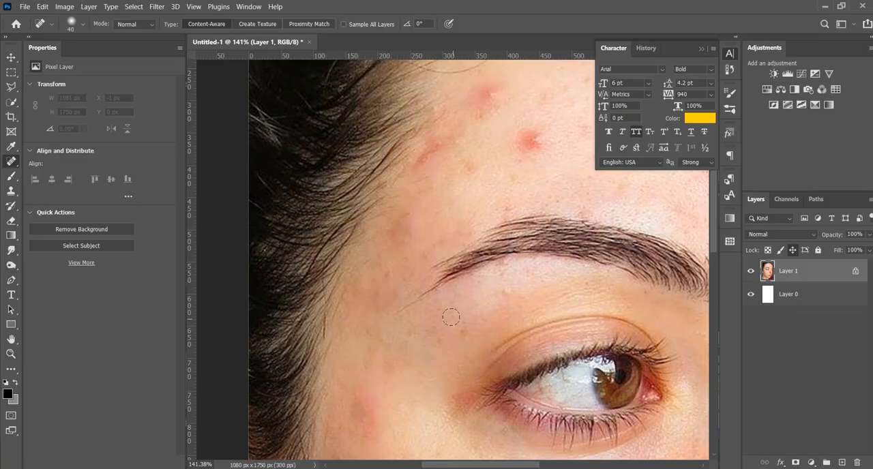
- Heal the large red pimples on the forehead above the eyebrow and the red marks along the side hairline
{"action": "scroll", "coordinate": [448, 314], "scroll_direction": "up", "scroll_amount": 4}
{"action": "left_click", "coordinate": [424, 280]}
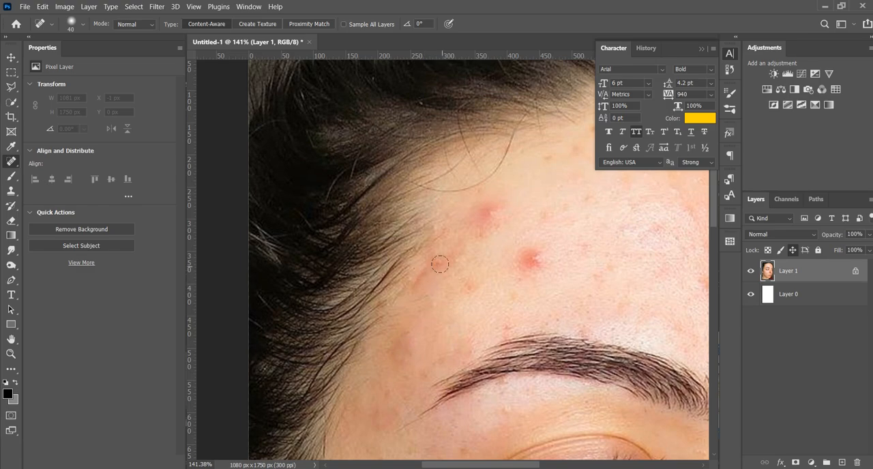
{"action": "left_click", "coordinate": [445, 259]}
{"action": "left_click", "coordinate": [535, 258]}
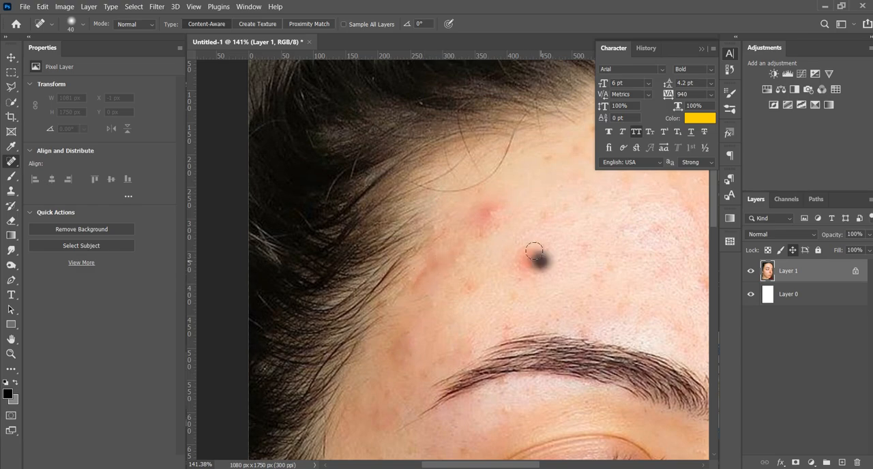
{"action": "left_click", "coordinate": [528, 254]}
{"action": "left_click", "coordinate": [533, 262]}
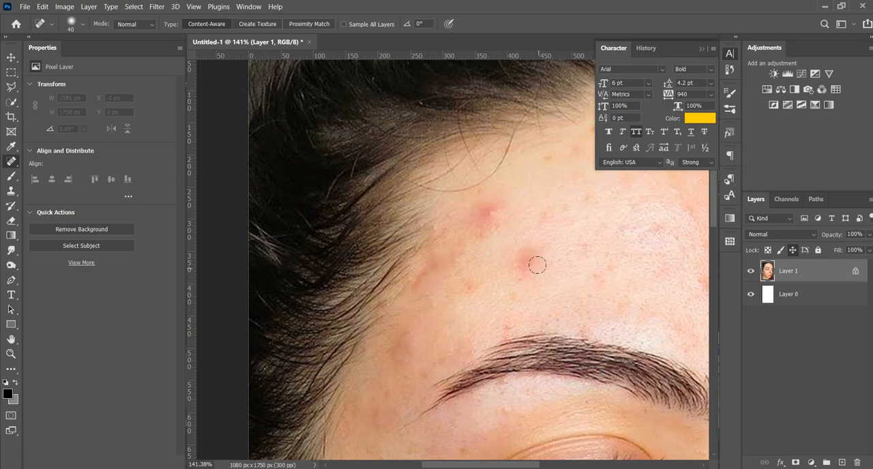
{"action": "left_click", "coordinate": [533, 261]}
{"action": "left_click", "coordinate": [482, 213]}
{"action": "left_click", "coordinate": [492, 213]}
{"action": "left_click", "coordinate": [416, 282]}
{"action": "left_click", "coordinate": [417, 290]}
- Heal the red spots in the middle and upper part of the forehead
{"action": "scroll", "coordinate": [376, 312], "scroll_direction": "down", "scroll_amount": 5}
{"action": "scroll", "coordinate": [567, 317], "scroll_direction": "up", "scroll_amount": 1}
{"action": "scroll", "coordinate": [571, 318], "scroll_direction": "up", "scroll_amount": 3}
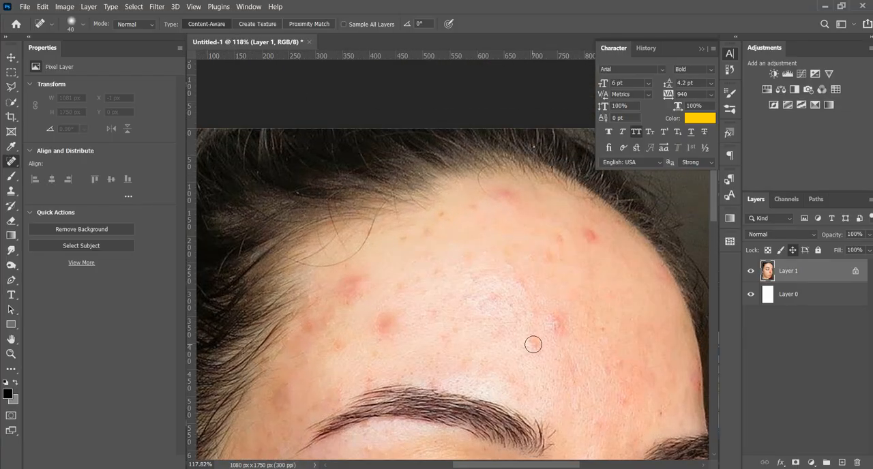
{"action": "left_click", "coordinate": [559, 317]}
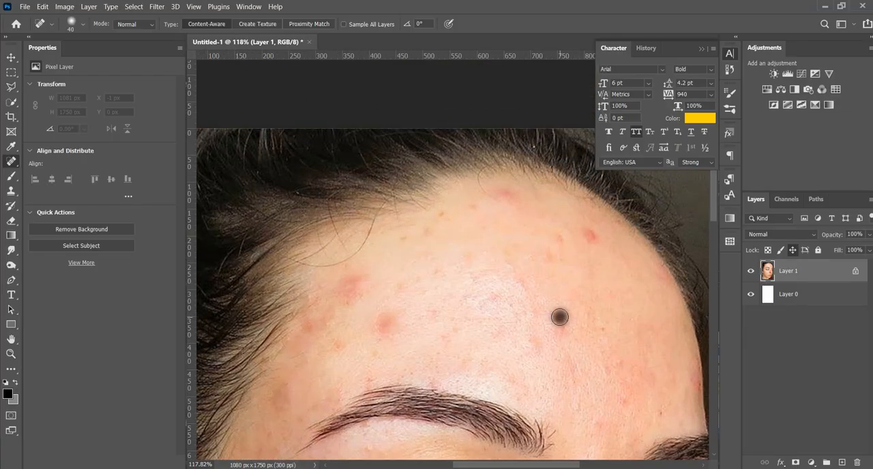
{"action": "left_click", "coordinate": [588, 236]}
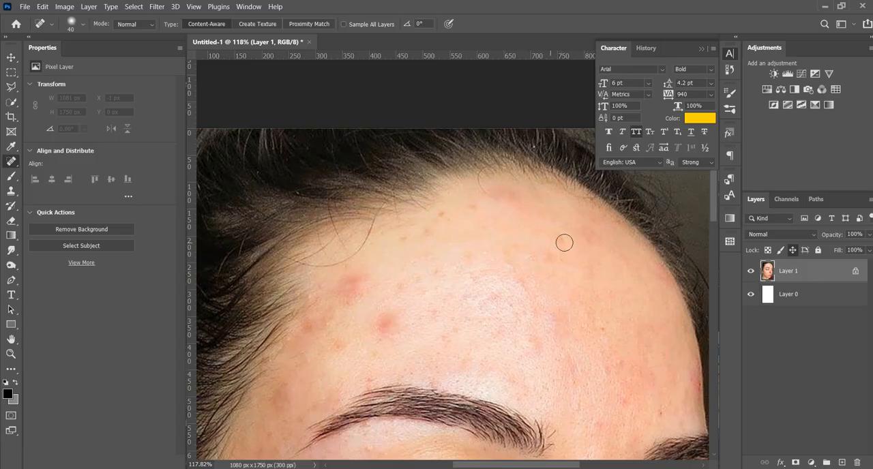
{"action": "left_click", "coordinate": [562, 240]}
- Retouch the remaining red patches above the eyebrow near the hairline, enlarging the brush to 73 px
{"action": "left_click", "coordinate": [350, 287]}
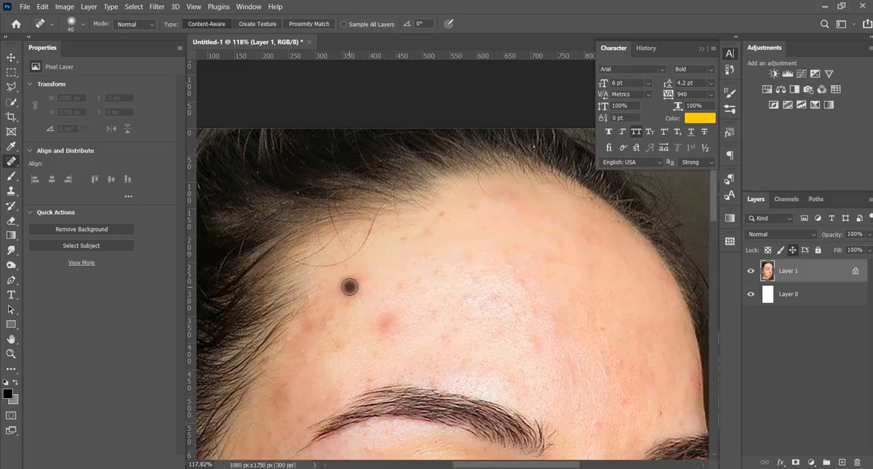
{"action": "left_click", "coordinate": [383, 320]}
{"action": "left_click_drag", "start_coordinate": [384, 296], "coordinate": [402, 304]}
{"action": "left_click", "coordinate": [353, 281]}
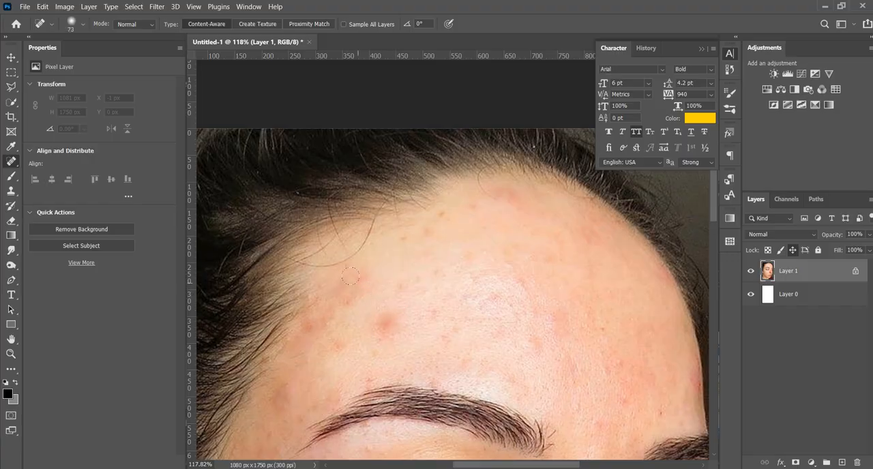
- Set the healing brush to 88 px and even out the redness above the eyebrow and on the temple
{"action": "mouse_move", "coordinate": [424, 301]}
{"action": "left_mouse_down"}
{"action": "mouse_move", "coordinate": [407, 297]}
{"action": "mouse_move", "coordinate": [404, 311]}
{"action": "mouse_move", "coordinate": [439, 302]}
{"action": "mouse_move", "coordinate": [407, 298]}
{"action": "left_mouse_up"}
{"action": "scroll", "coordinate": [421, 293], "scroll_direction": "down", "scroll_amount": 5}
{"action": "scroll", "coordinate": [421, 293], "scroll_direction": "up", "scroll_amount": 2}
{"action": "scroll", "coordinate": [474, 302], "scroll_direction": "down", "scroll_amount": 2}
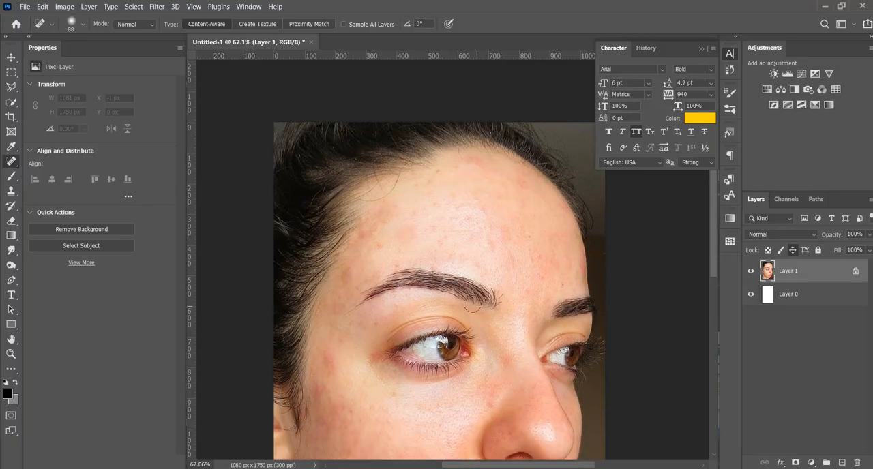
{"action": "scroll", "coordinate": [368, 342], "scroll_direction": "up", "scroll_amount": 1}
{"action": "left_click", "coordinate": [382, 227]}
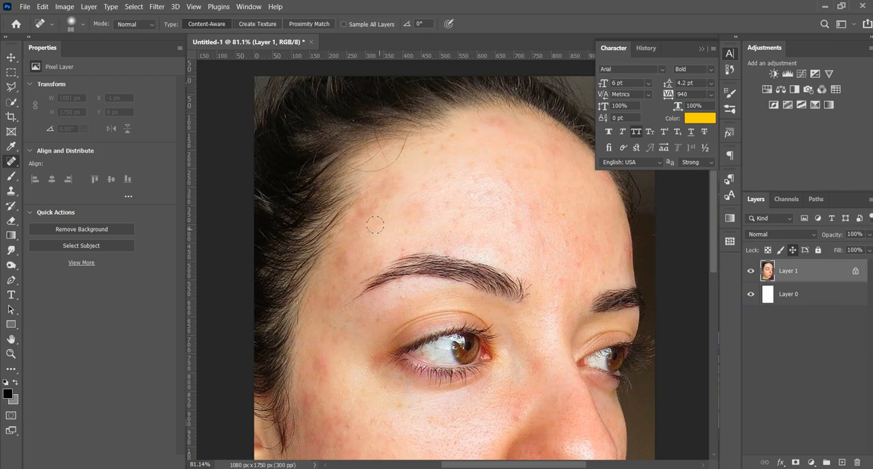
{"action": "left_click", "coordinate": [383, 230]}
{"action": "left_click", "coordinate": [344, 266]}
{"action": "left_click", "coordinate": [347, 263]}
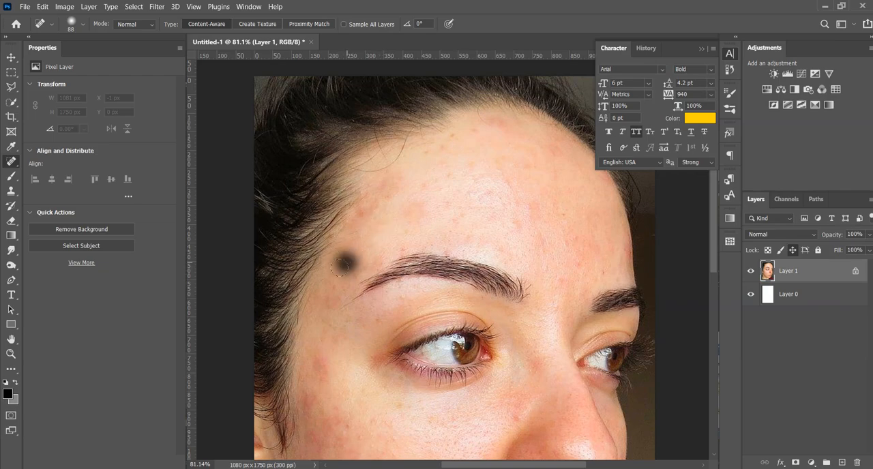
{"action": "left_click", "coordinate": [324, 362]}
- Heal the dark mark on the jaw edge and the red blemishes along the jawline and chin with a 45 px brush
{"action": "scroll", "coordinate": [324, 362], "scroll_direction": "down", "scroll_amount": 2}
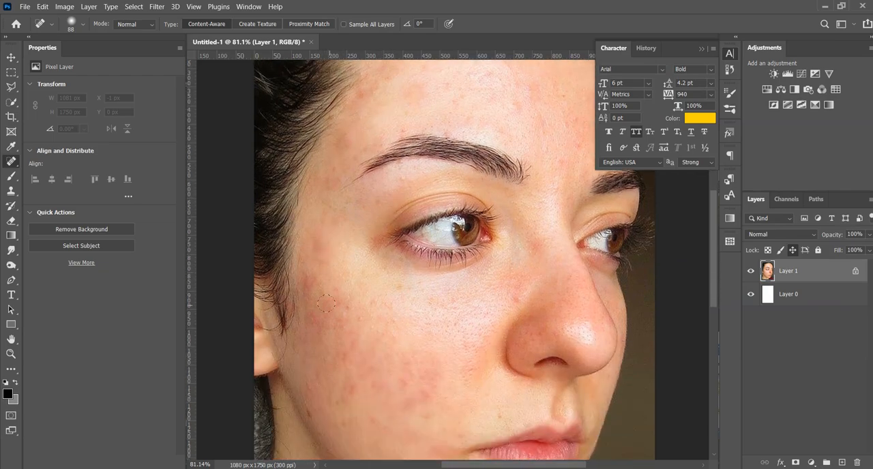
{"action": "scroll", "coordinate": [357, 334], "scroll_direction": "down", "scroll_amount": 2}
{"action": "scroll", "coordinate": [357, 334], "scroll_direction": "down", "scroll_amount": 3}
{"action": "scroll", "coordinate": [414, 395], "scroll_direction": "down", "scroll_amount": 3}
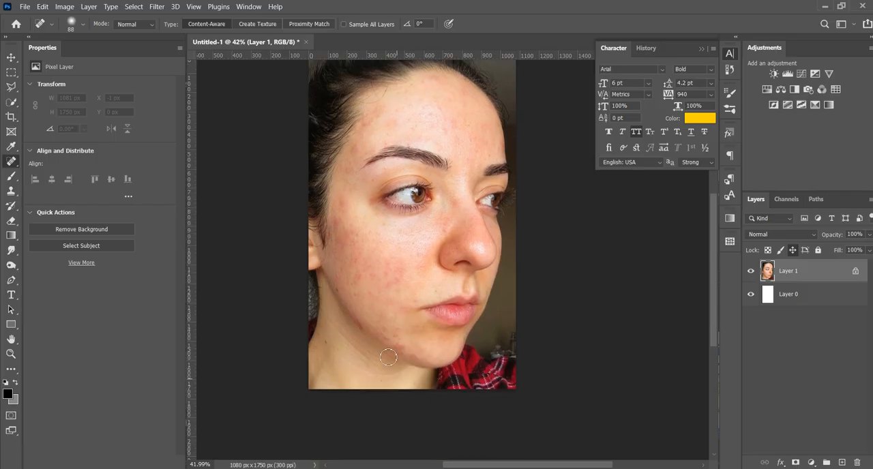
{"action": "scroll", "coordinate": [388, 338], "scroll_direction": "up", "scroll_amount": 4}
{"action": "scroll", "coordinate": [387, 341], "scroll_direction": "up", "scroll_amount": 3}
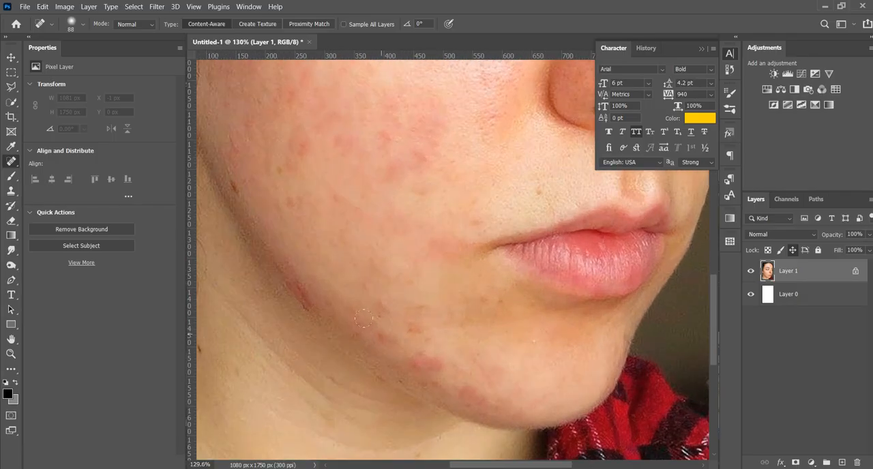
{"action": "left_click", "coordinate": [301, 296]}
{"action": "left_click", "coordinate": [310, 311]}
{"action": "left_click", "coordinate": [382, 335]}
{"action": "left_click", "coordinate": [378, 333]}
{"action": "left_click", "coordinate": [415, 365]}
{"action": "left_click", "coordinate": [427, 368]}
{"action": "left_click", "coordinate": [476, 397]}
{"action": "left_click", "coordinate": [471, 394]}
{"action": "left_click", "coordinate": [465, 391]}
- Heal the leftover spots on the forehead, the temple and the outer cheek near the hairline
{"action": "scroll", "coordinate": [405, 341], "scroll_direction": "down", "scroll_amount": 4}
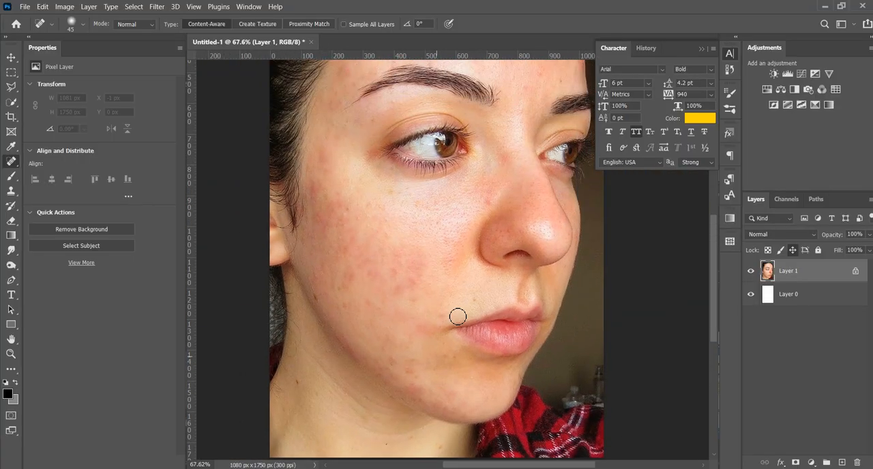
{"action": "scroll", "coordinate": [507, 235], "scroll_direction": "up", "scroll_amount": 3}
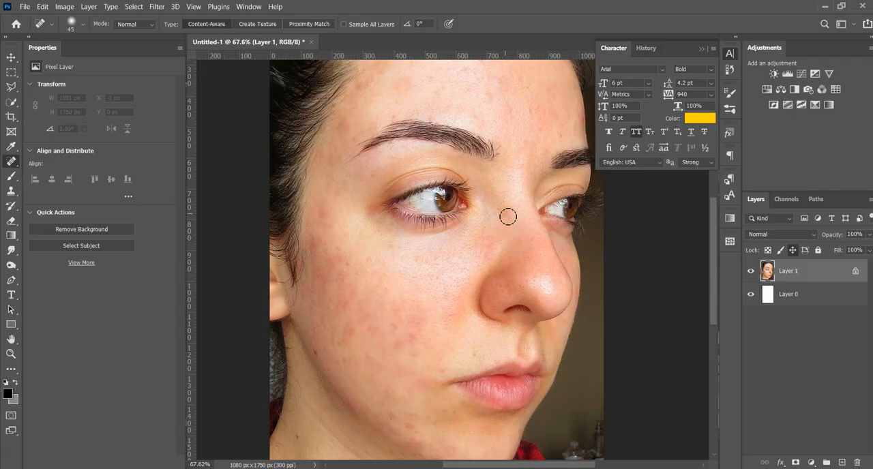
{"action": "scroll", "coordinate": [487, 256], "scroll_direction": "up", "scroll_amount": 6}
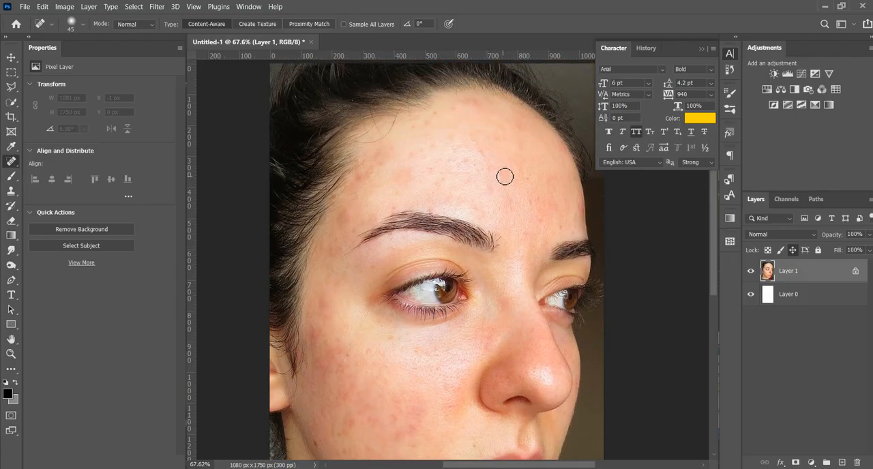
{"action": "left_click", "coordinate": [535, 203]}
{"action": "left_click", "coordinate": [334, 257]}
{"action": "left_click", "coordinate": [318, 336]}
{"action": "scroll", "coordinate": [344, 353], "scroll_direction": "down", "scroll_amount": 2}
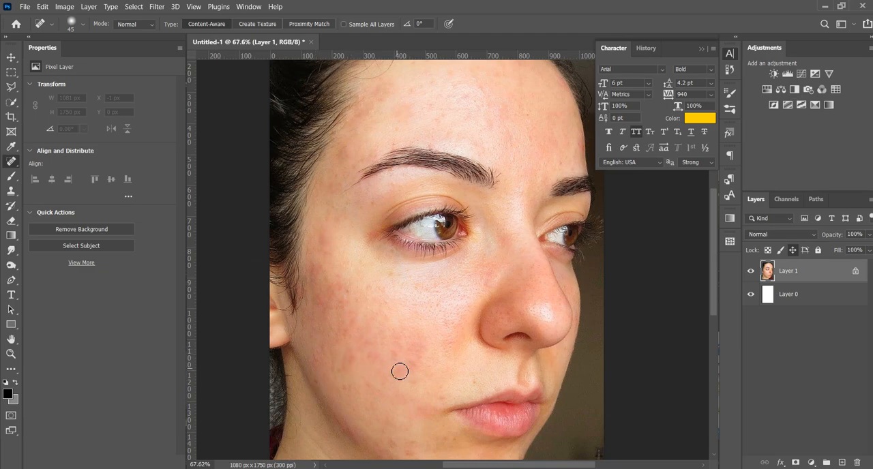
{"action": "scroll", "coordinate": [378, 337], "scroll_direction": "down", "scroll_amount": 3}
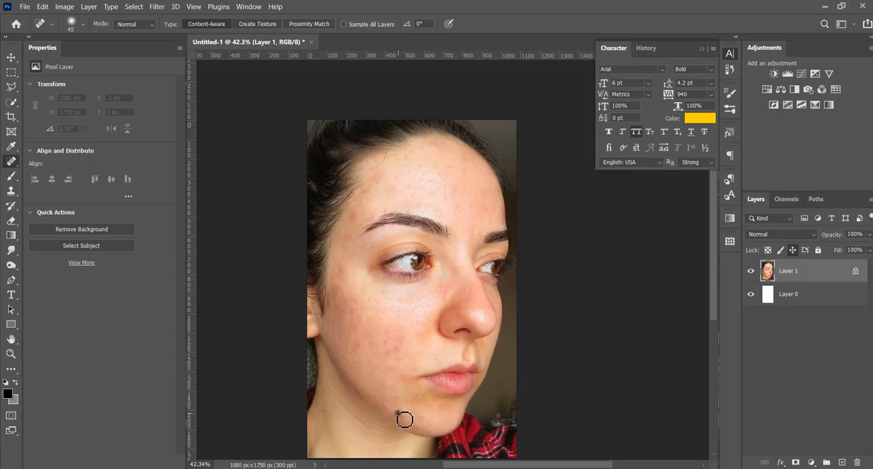
- Duplicate Layer 1 and set the copy's blending mode to Vivid Light
{"action": "left_click_drag", "start_coordinate": [809, 289], "coordinate": [841, 462]}
{"action": "left_click", "coordinate": [779, 234]}
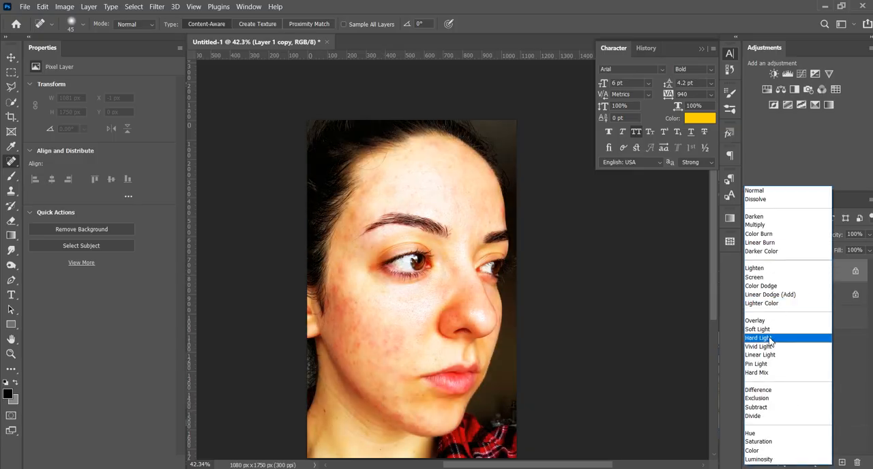
{"action": "left_click", "coordinate": [769, 346]}
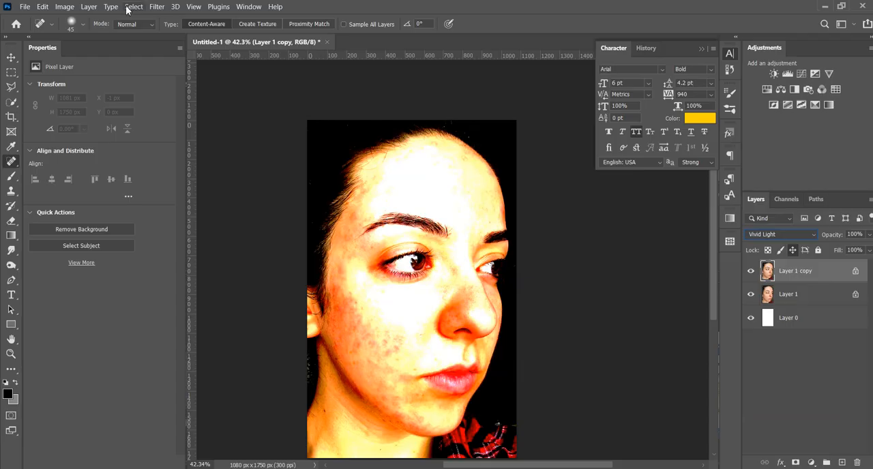
- Invert the colours of the Layer 1 copy
{"action": "left_click", "coordinate": [64, 7]}
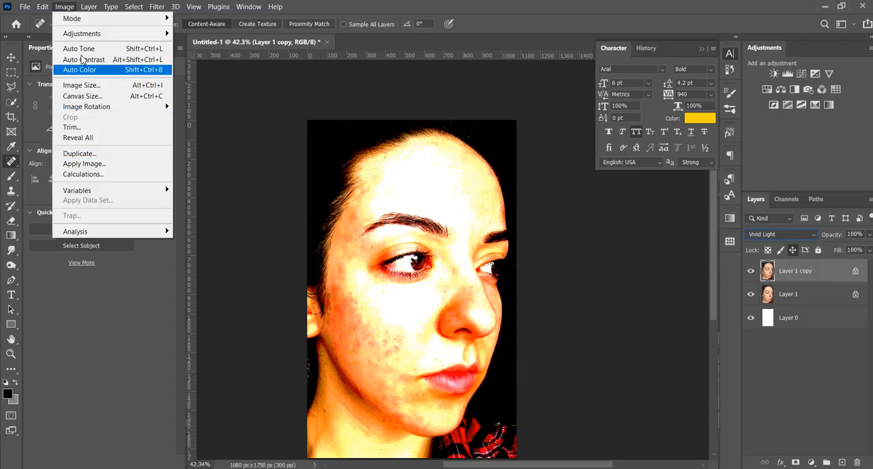
{"action": "mouse_move", "coordinate": [86, 34]}
{"action": "left_click", "coordinate": [221, 158]}
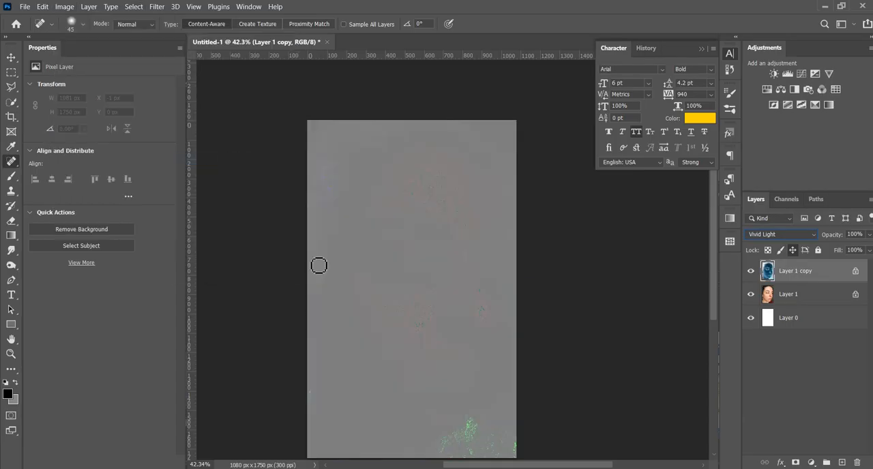
- Apply a High Pass filter with a 19.4 pixel radius to the Layer 1 copy
{"action": "left_click", "coordinate": [156, 7]}
{"action": "mouse_move", "coordinate": [188, 171]}
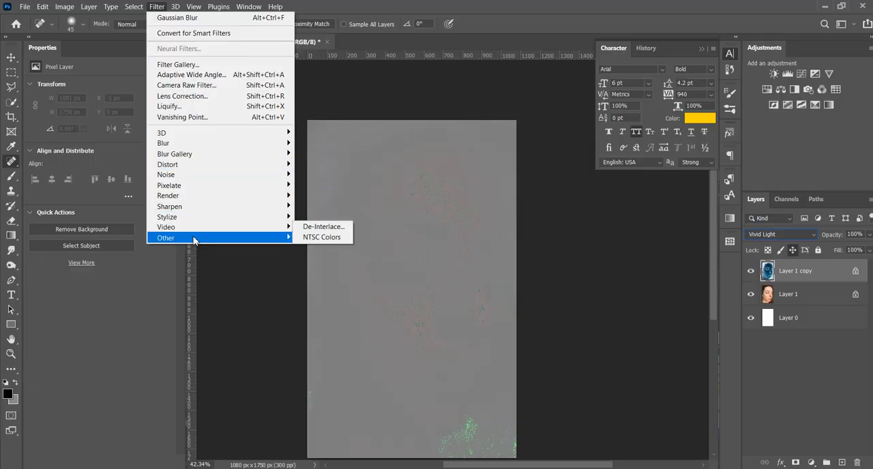
{"action": "mouse_move", "coordinate": [194, 237]}
{"action": "left_click", "coordinate": [297, 248]}
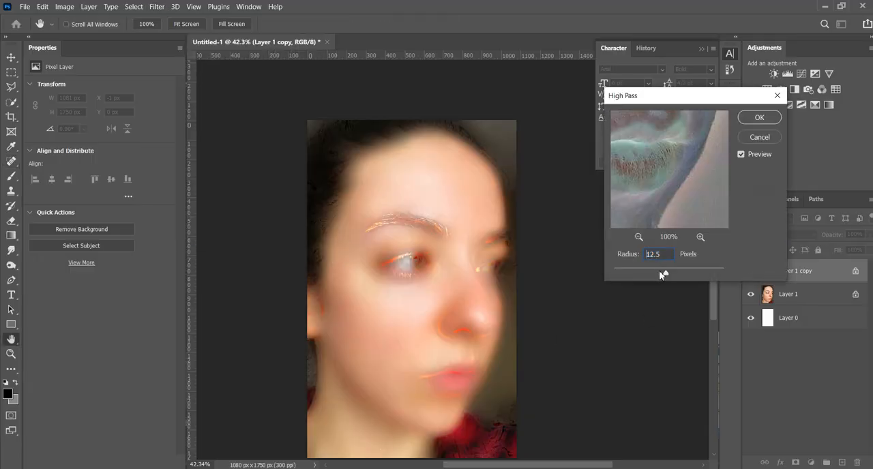
{"action": "left_click", "coordinate": [627, 272]}
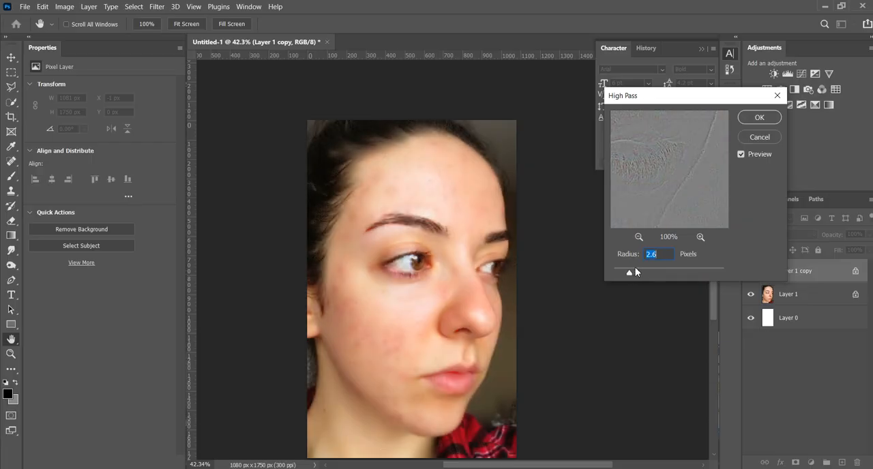
{"action": "left_click_drag", "start_coordinate": [656, 274], "coordinate": [666, 271]}
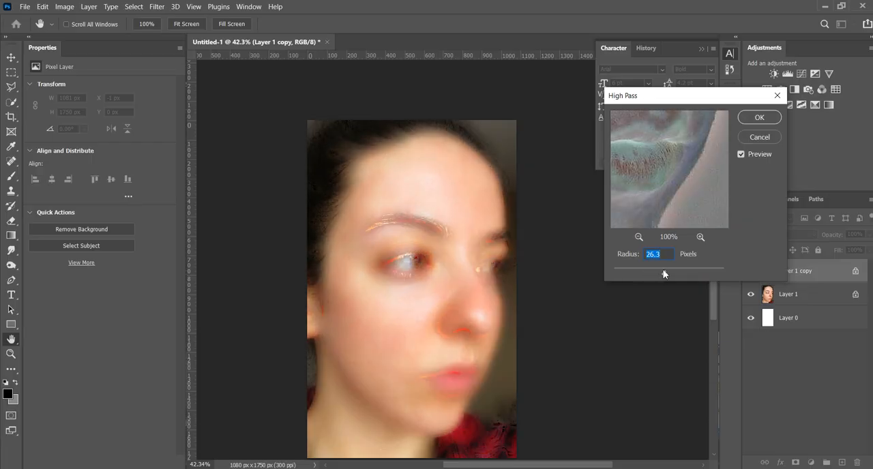
{"action": "left_click_drag", "start_coordinate": [660, 273], "coordinate": [663, 273]}
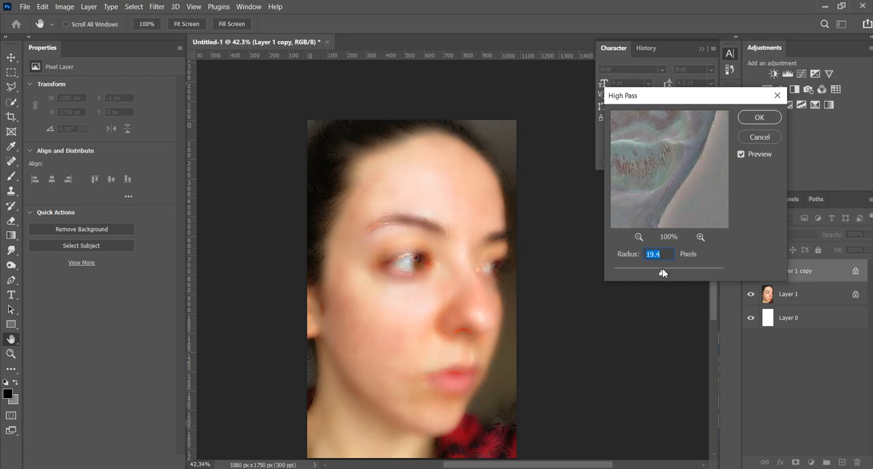
{"action": "left_click", "coordinate": [758, 118]}
- Apply a Gaussian Blur with a small radius to the Layer 1 copy to soften the High Pass result
{"action": "left_click", "coordinate": [156, 6]}
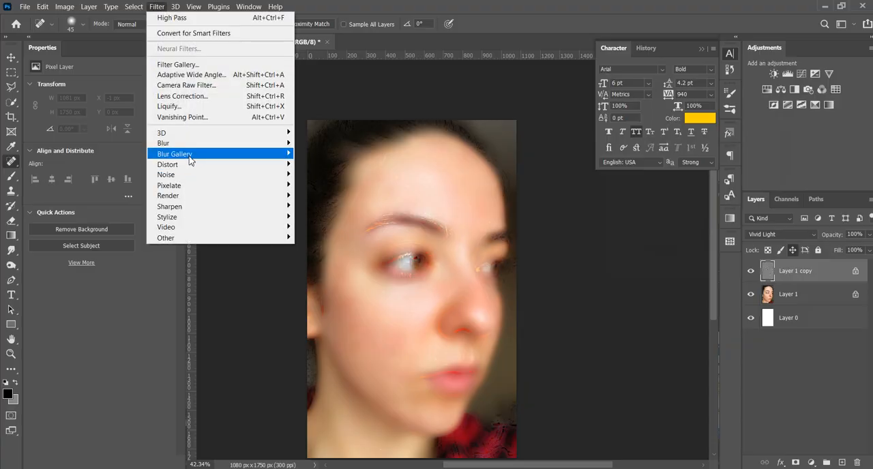
{"action": "mouse_move", "coordinate": [178, 140]}
{"action": "left_click", "coordinate": [329, 185]}
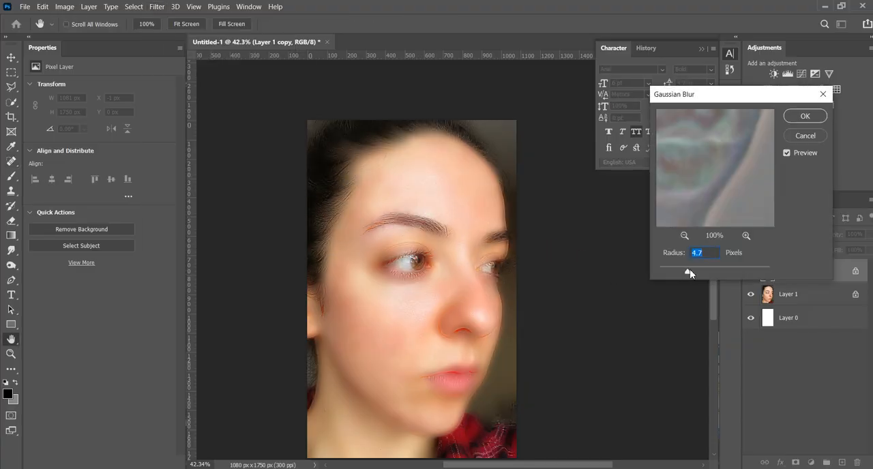
{"action": "left_click_drag", "start_coordinate": [663, 267], "coordinate": [681, 270]}
{"action": "left_click_drag", "start_coordinate": [680, 270], "coordinate": [674, 269]}
{"action": "left_click_drag", "start_coordinate": [670, 267], "coordinate": [674, 268]}
{"action": "left_click", "coordinate": [796, 117]}
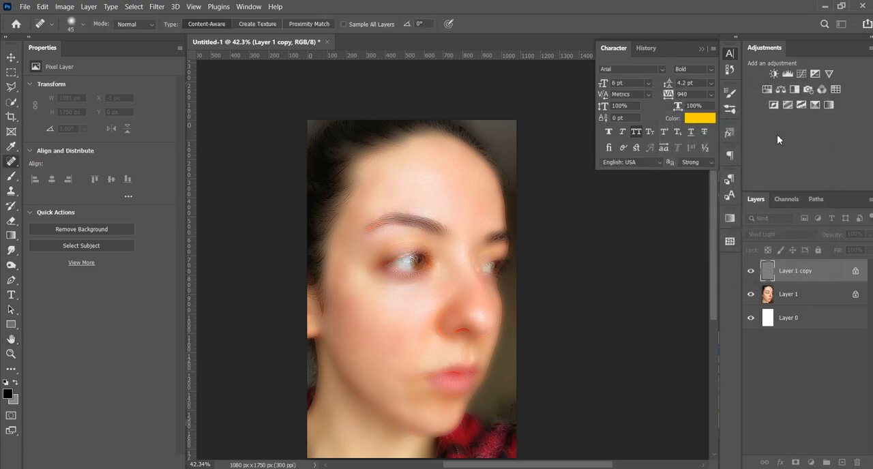
- Add a black layer mask to the Layer 1 copy and set up the Brush tool with white (ffffff) as foreground color
{"action": "left_click", "coordinate": [795, 463], "text": "alt"}
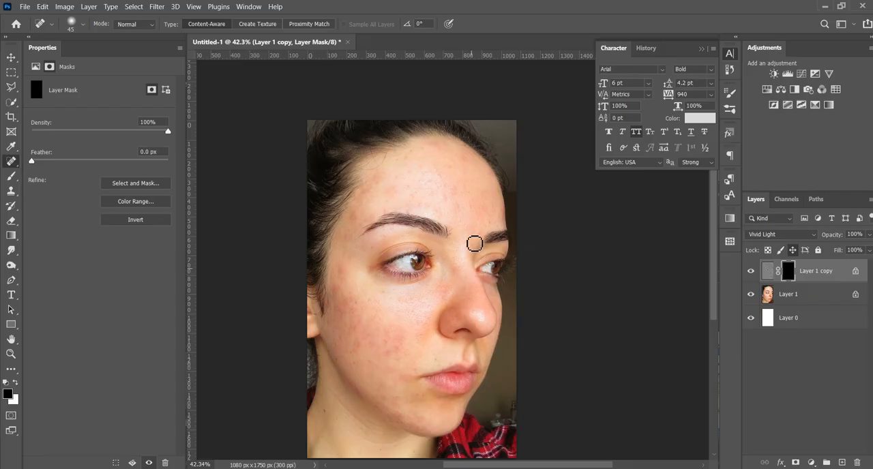
{"action": "scroll", "coordinate": [446, 160], "scroll_direction": "up", "scroll_amount": 2}
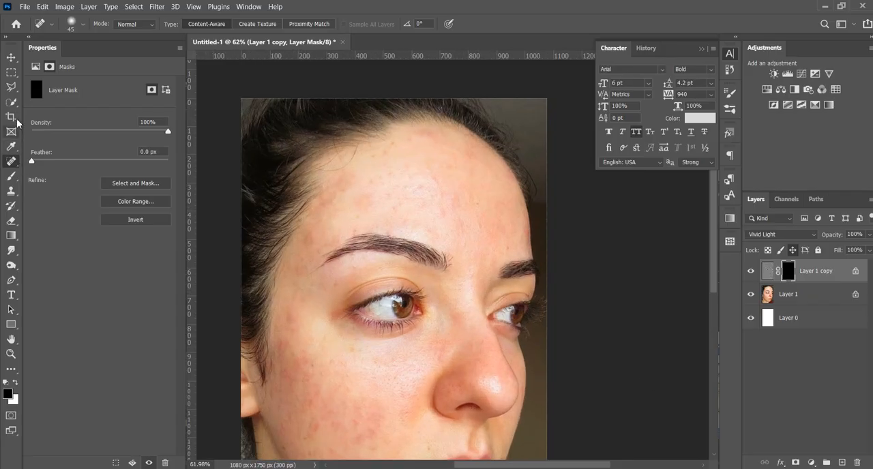
{"action": "left_click", "coordinate": [12, 176]}
{"action": "scroll", "coordinate": [341, 228], "scroll_direction": "up", "scroll_amount": 1}
{"action": "mouse_move", "coordinate": [363, 230]}
{"action": "left_mouse_down"}
{"action": "mouse_move", "coordinate": [224, 235]}
{"action": "mouse_move", "coordinate": [335, 234]}
{"action": "mouse_move", "coordinate": [244, 232]}
{"action": "left_mouse_up"}
{"action": "left_click", "coordinate": [15, 384]}
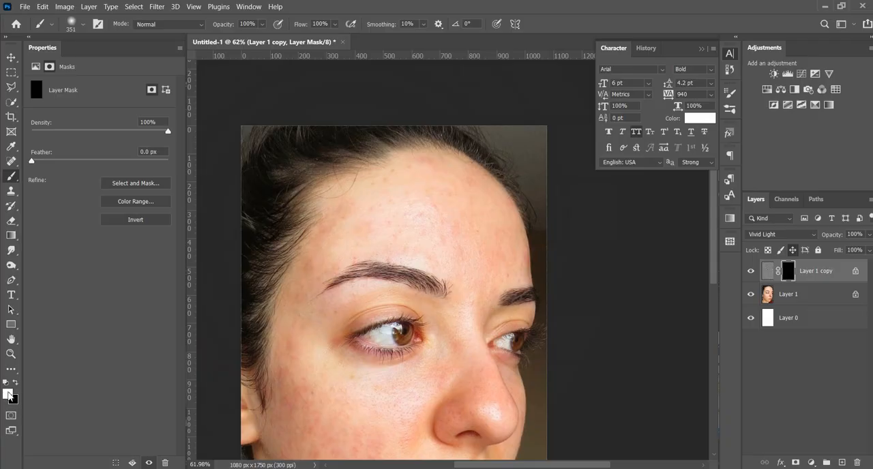
{"action": "left_click", "coordinate": [8, 393]}
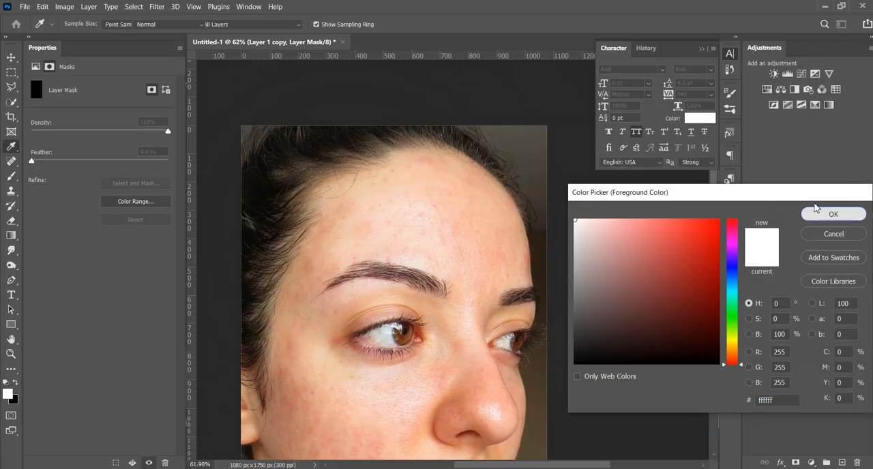
{"action": "left_click", "coordinate": [833, 215]}
- Paint white on the mask over the middle of the cheek with a 112 px brush to smooth the skin
{"action": "scroll", "coordinate": [371, 251], "scroll_direction": "up", "scroll_amount": 3}
{"action": "scroll", "coordinate": [373, 218], "scroll_direction": "up", "scroll_amount": 1}
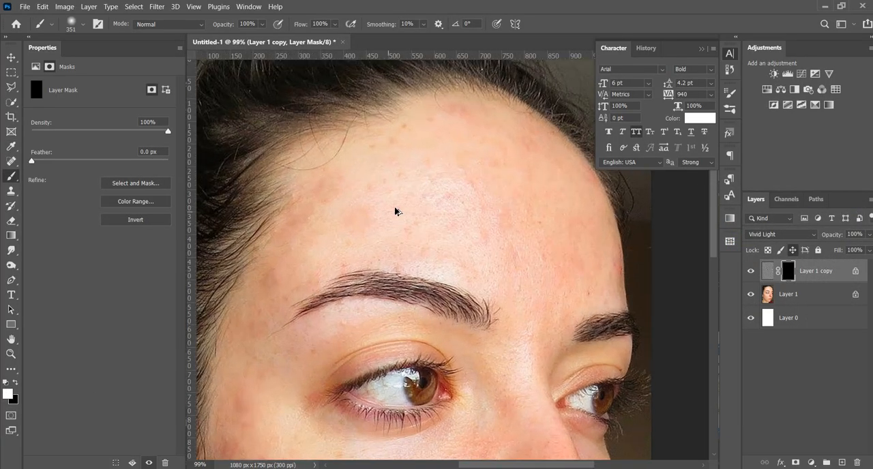
{"action": "left_click_drag", "start_coordinate": [394, 208], "coordinate": [325, 216]}
{"action": "scroll", "coordinate": [440, 202], "scroll_direction": "down", "scroll_amount": 3}
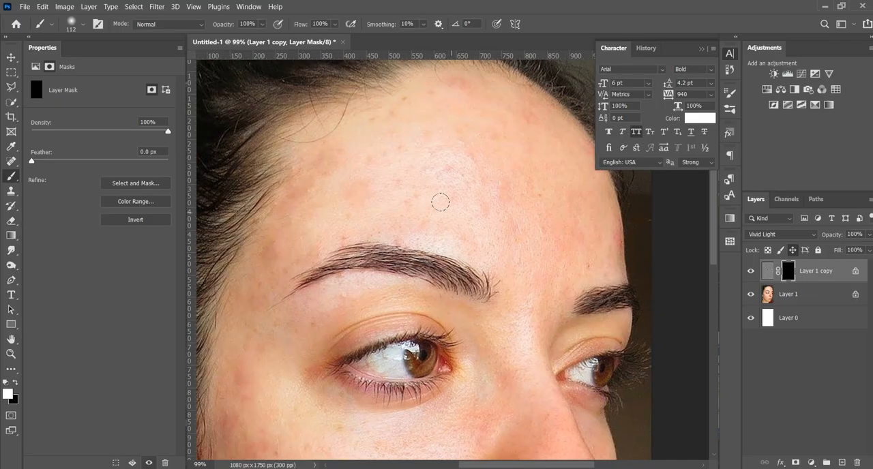
{"action": "mouse_move", "coordinate": [388, 335]}
{"action": "left_mouse_down"}
{"action": "mouse_move", "coordinate": [523, 173]}
{"action": "mouse_move", "coordinate": [471, 135]}
{"action": "left_mouse_up"}
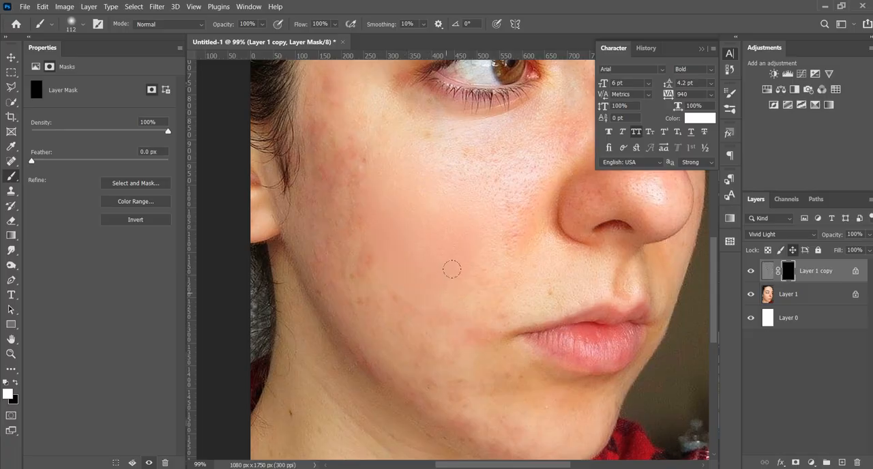
{"action": "left_click_drag", "start_coordinate": [437, 272], "coordinate": [420, 215]}
{"action": "scroll", "coordinate": [373, 299], "scroll_direction": "down", "scroll_amount": 1}
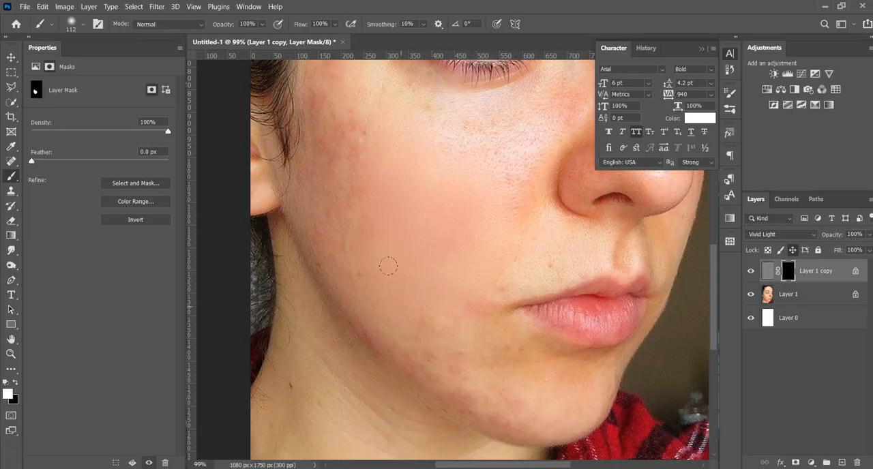
- Reduce the brush to 65 px and paint the smoothing in over the lower cheek, jawline and chin
{"action": "scroll", "coordinate": [421, 321], "scroll_direction": "down", "scroll_amount": 2}
{"action": "scroll", "coordinate": [536, 364], "scroll_direction": "up", "scroll_amount": 2}
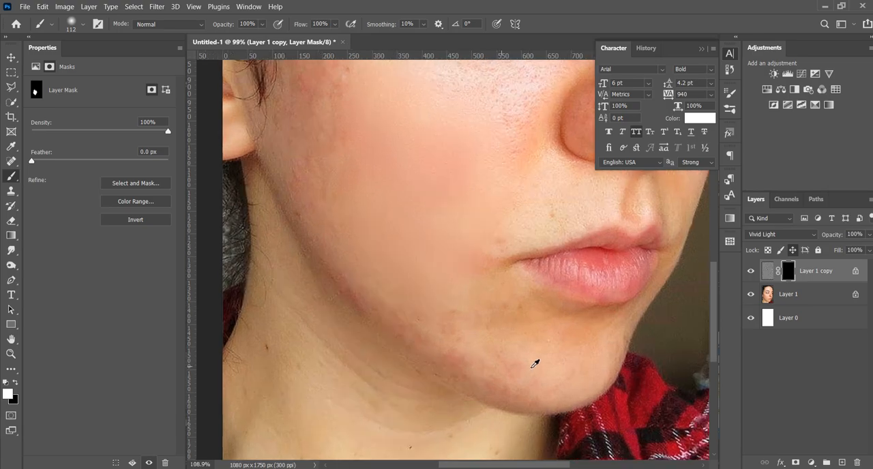
{"action": "left_click_drag", "start_coordinate": [486, 335], "coordinate": [441, 312]}
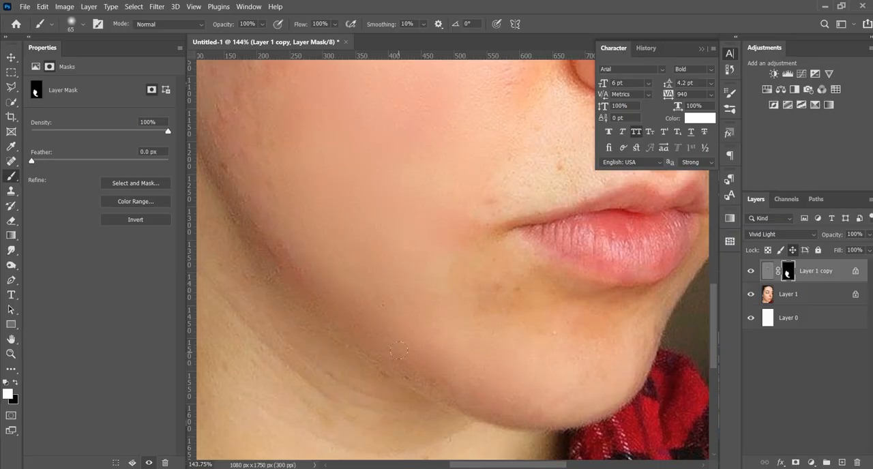
- Paint white on the mask over the outer cheek beside the ear and up towards the temple
{"action": "scroll", "coordinate": [488, 374], "scroll_direction": "down", "scroll_amount": 9}
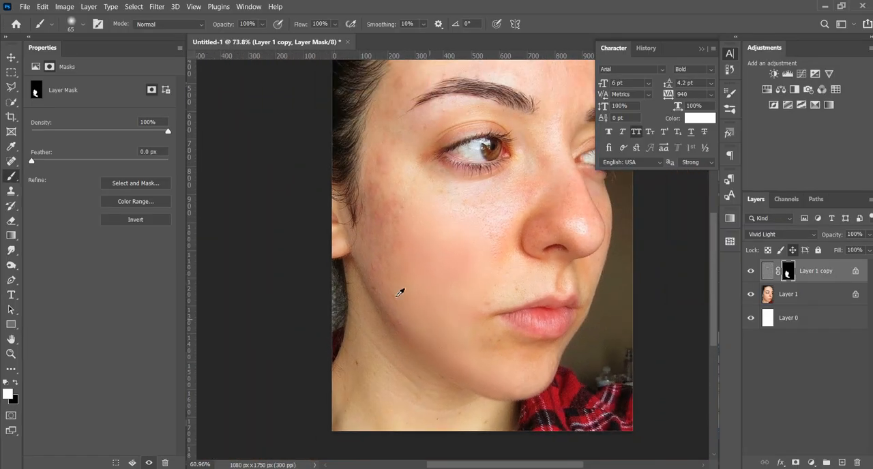
{"action": "scroll", "coordinate": [363, 191], "scroll_direction": "up", "scroll_amount": 5}
{"action": "scroll", "coordinate": [402, 304], "scroll_direction": "up", "scroll_amount": 2}
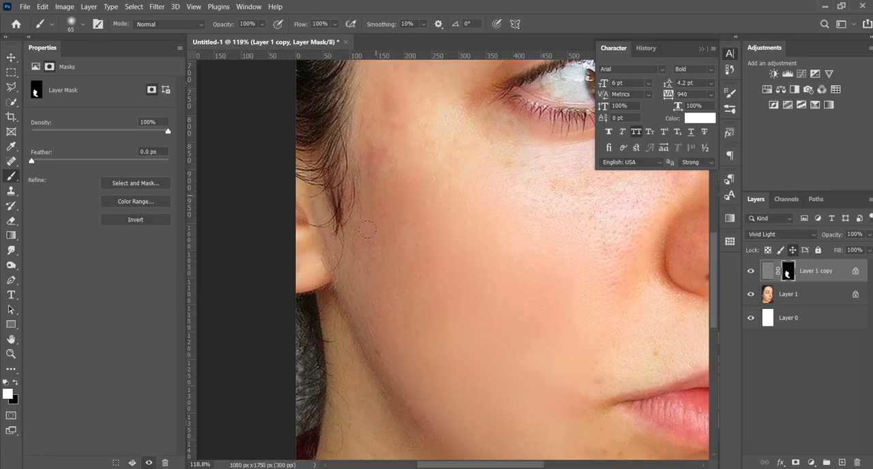
{"action": "scroll", "coordinate": [431, 197], "scroll_direction": "up", "scroll_amount": 3}
{"action": "scroll", "coordinate": [364, 193], "scroll_direction": "up", "scroll_amount": 3}
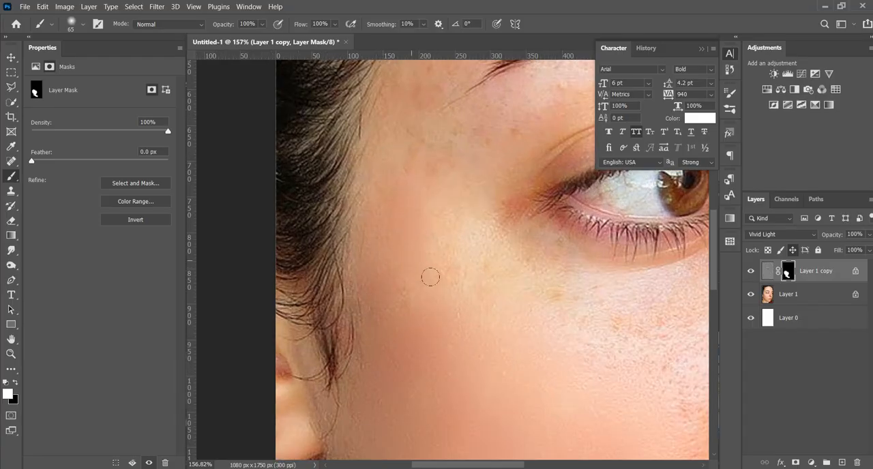
- Paint the smoothing in over the inner cheek beneath the eye and beside the nose
{"action": "mouse_move", "coordinate": [512, 317]}
{"action": "left_mouse_down"}
{"action": "mouse_move", "coordinate": [409, 203]}
{"action": "mouse_move", "coordinate": [345, 182]}
{"action": "left_mouse_up"}
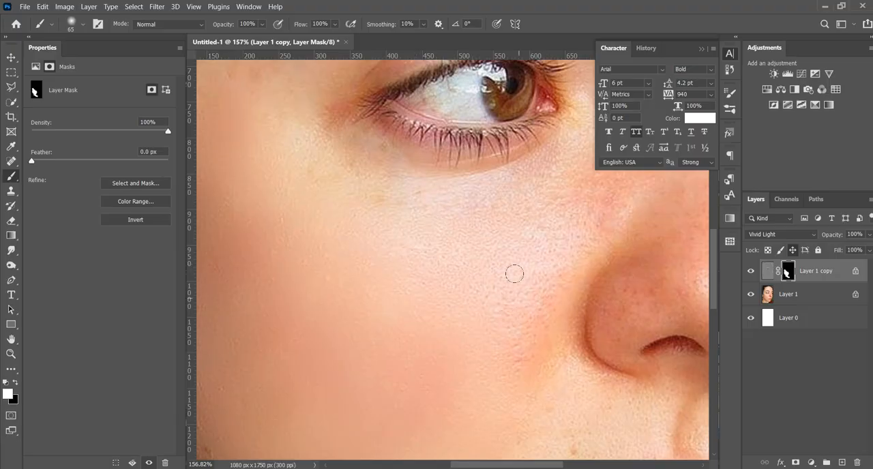
{"action": "scroll", "coordinate": [516, 370], "scroll_direction": "down", "scroll_amount": 3}
{"action": "scroll", "coordinate": [516, 370], "scroll_direction": "down", "scroll_amount": 2}
{"action": "scroll", "coordinate": [526, 351], "scroll_direction": "up", "scroll_amount": 2}
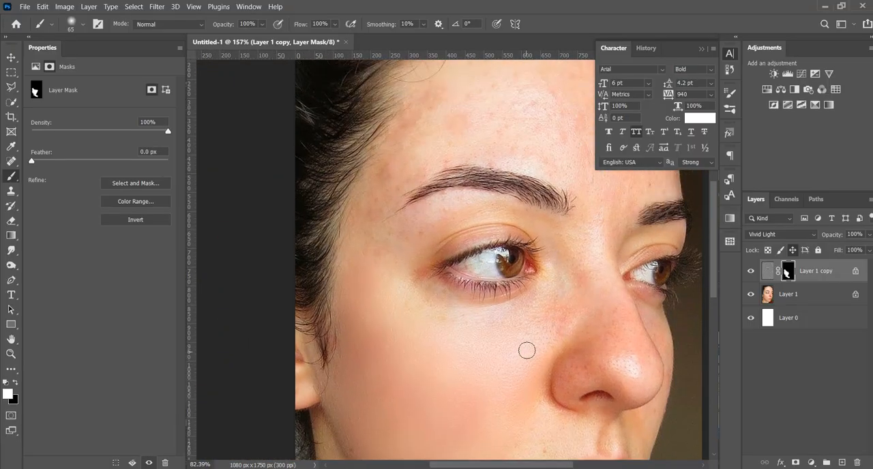
{"action": "scroll", "coordinate": [554, 342], "scroll_direction": "up", "scroll_amount": 6}
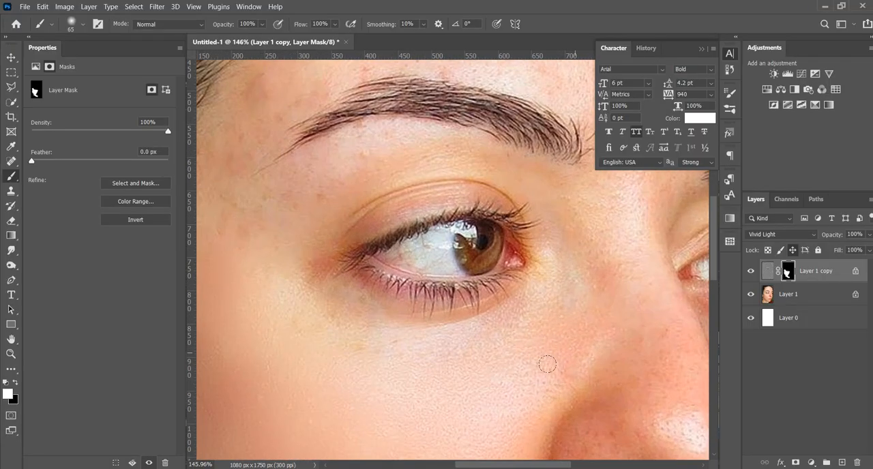
- Paint white on the mask over the temple, the skin around the brow's outer end and the side of the forehead
{"action": "scroll", "coordinate": [354, 317], "scroll_direction": "down", "scroll_amount": 4}
{"action": "scroll", "coordinate": [347, 352], "scroll_direction": "up", "scroll_amount": 4}
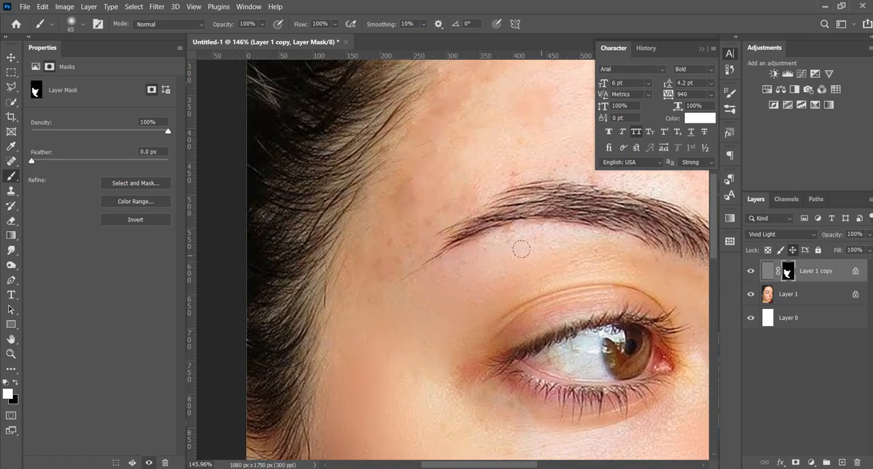
{"action": "scroll", "coordinate": [501, 273], "scroll_direction": "up", "scroll_amount": 1}
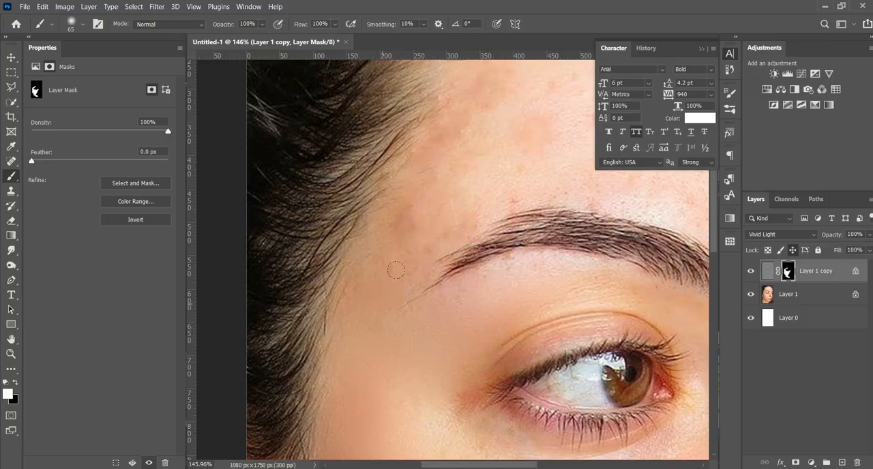
{"action": "mouse_move", "coordinate": [427, 217]}
{"action": "left_mouse_down"}
{"action": "mouse_move", "coordinate": [403, 215]}
{"action": "mouse_move", "coordinate": [378, 237]}
{"action": "left_mouse_up"}
{"action": "left_click_drag", "start_coordinate": [472, 193], "coordinate": [379, 286]}
{"action": "mouse_move", "coordinate": [317, 261]}
{"action": "left_mouse_down"}
{"action": "mouse_move", "coordinate": [382, 165]}
{"action": "mouse_move", "coordinate": [335, 236]}
{"action": "left_mouse_up"}
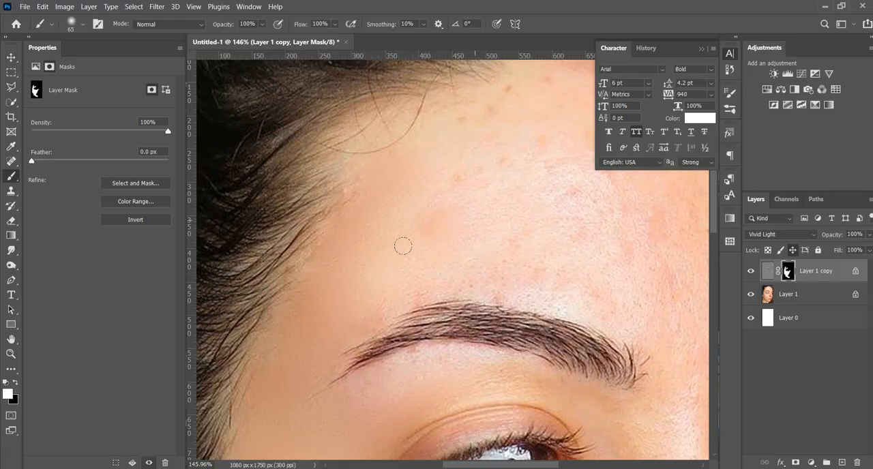
- Paint the smoothing in over the forehead above the nearer eyebrow, up to the hairline
{"action": "mouse_move", "coordinate": [402, 245]}
{"action": "left_mouse_down"}
{"action": "mouse_move", "coordinate": [470, 177]}
{"action": "mouse_move", "coordinate": [415, 197]}
{"action": "mouse_move", "coordinate": [431, 180]}
{"action": "mouse_move", "coordinate": [412, 182]}
{"action": "mouse_move", "coordinate": [455, 123]}
{"action": "mouse_move", "coordinate": [505, 89]}
{"action": "left_mouse_up"}
{"action": "left_click_drag", "start_coordinate": [469, 203], "coordinate": [370, 189]}
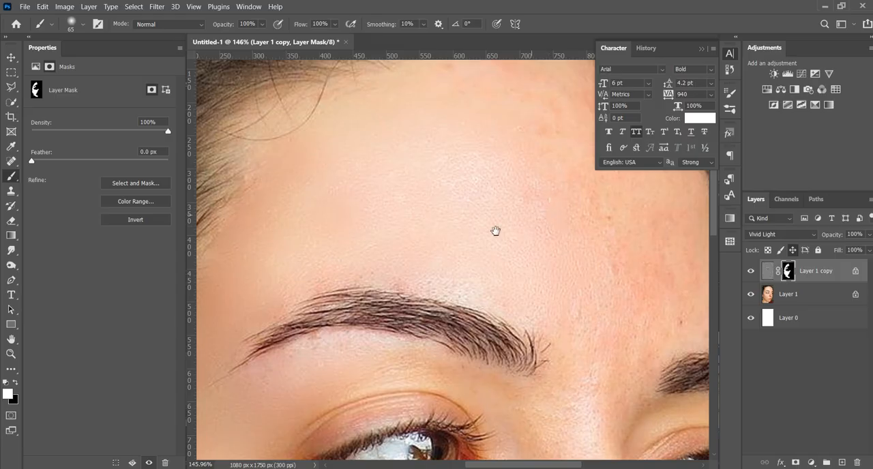
{"action": "left_click_drag", "start_coordinate": [495, 232], "coordinate": [373, 305]}
- Paint white on the mask over the rest of the forehead, towards the far hairline and above the far eyebrow
{"action": "mouse_move", "coordinate": [364, 147]}
{"action": "left_mouse_down"}
{"action": "mouse_move", "coordinate": [350, 131]}
{"action": "mouse_move", "coordinate": [396, 157]}
{"action": "mouse_move", "coordinate": [373, 184]}
{"action": "mouse_move", "coordinate": [427, 218]}
{"action": "mouse_move", "coordinate": [431, 254]}
{"action": "mouse_move", "coordinate": [487, 278]}
{"action": "mouse_move", "coordinate": [443, 176]}
{"action": "mouse_move", "coordinate": [446, 152]}
{"action": "mouse_move", "coordinate": [467, 170]}
{"action": "mouse_move", "coordinate": [505, 219]}
{"action": "mouse_move", "coordinate": [404, 201]}
{"action": "left_mouse_up"}
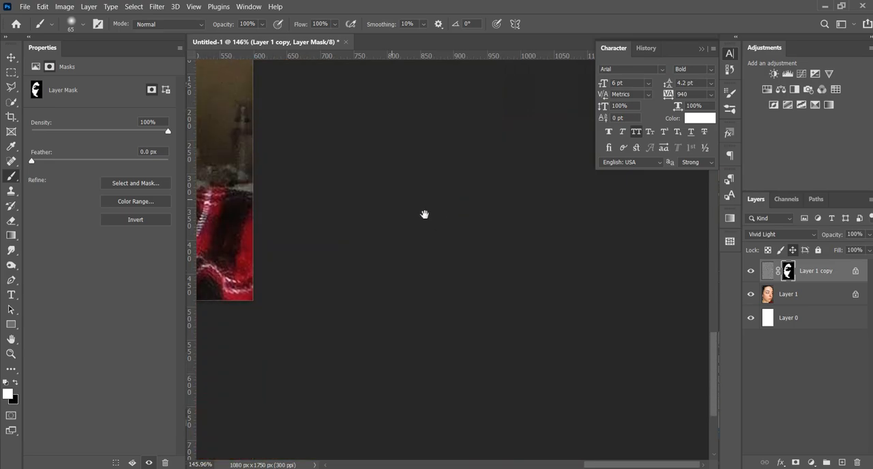
{"action": "left_click_drag", "start_coordinate": [475, 261], "coordinate": [581, 387]}
{"action": "left_click_drag", "start_coordinate": [463, 310], "coordinate": [539, 426]}
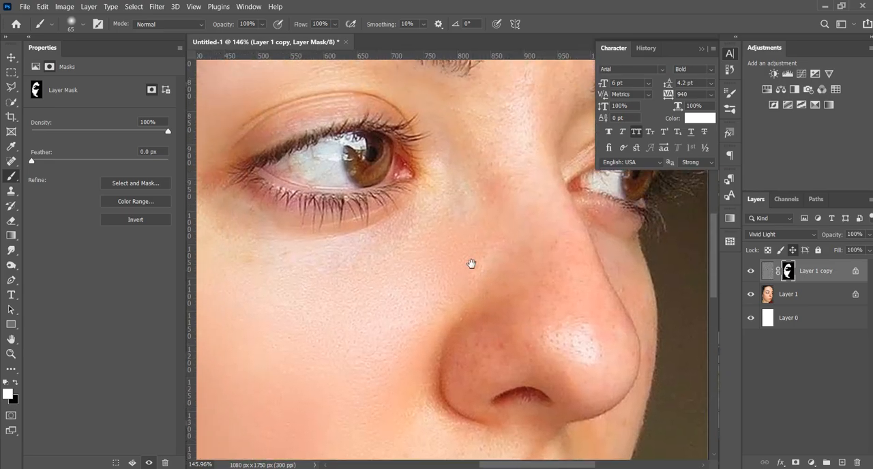
{"action": "left_click_drag", "start_coordinate": [471, 263], "coordinate": [448, 424]}
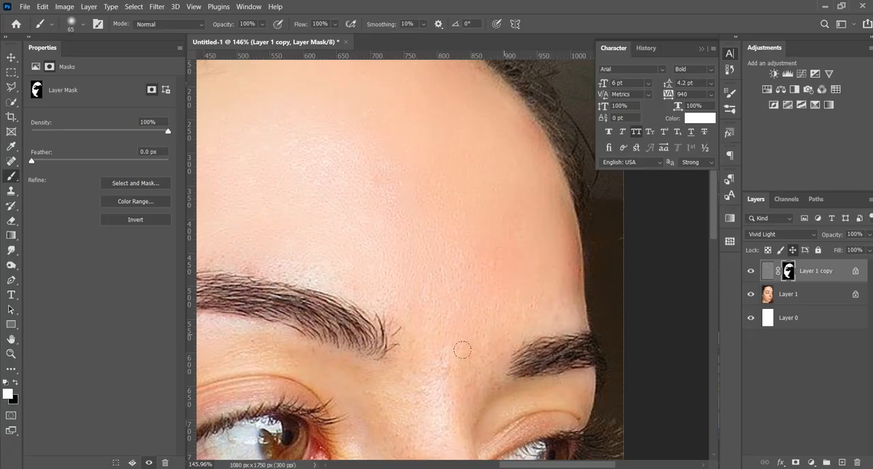
- Paint the smoothing in between the eyebrows, down the nose bridge and over the side of the nose
{"action": "left_click_drag", "start_coordinate": [461, 349], "coordinate": [442, 157]}
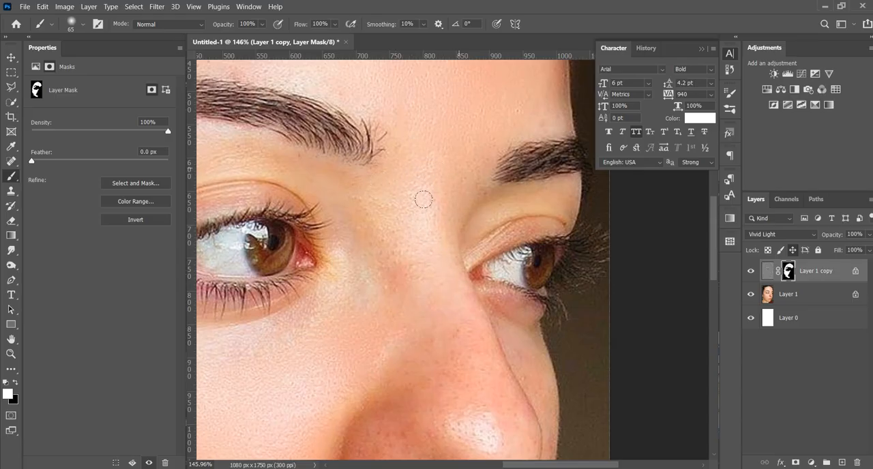
{"action": "scroll", "coordinate": [391, 211], "scroll_direction": "down", "scroll_amount": 2}
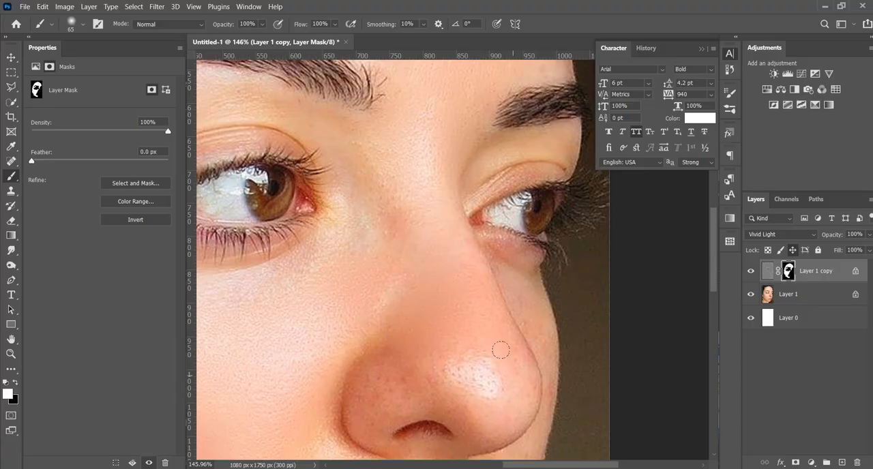
{"action": "scroll", "coordinate": [398, 335], "scroll_direction": "down", "scroll_amount": 2}
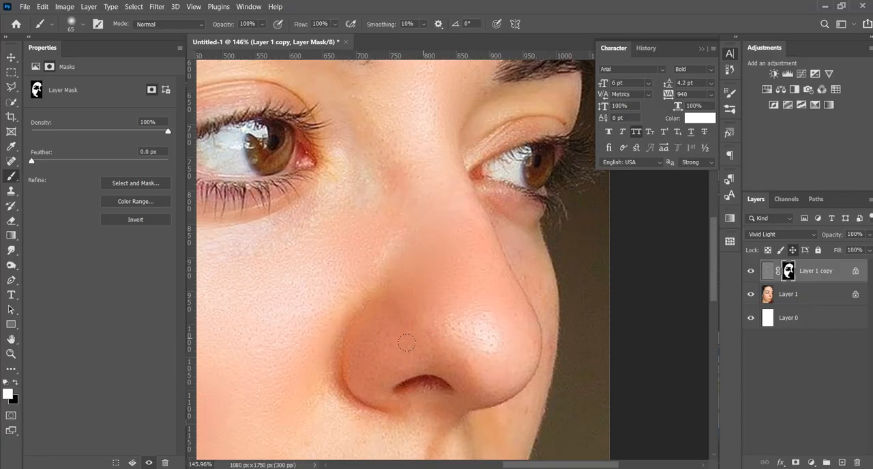
{"action": "scroll", "coordinate": [395, 197], "scroll_direction": "up", "scroll_amount": 1}
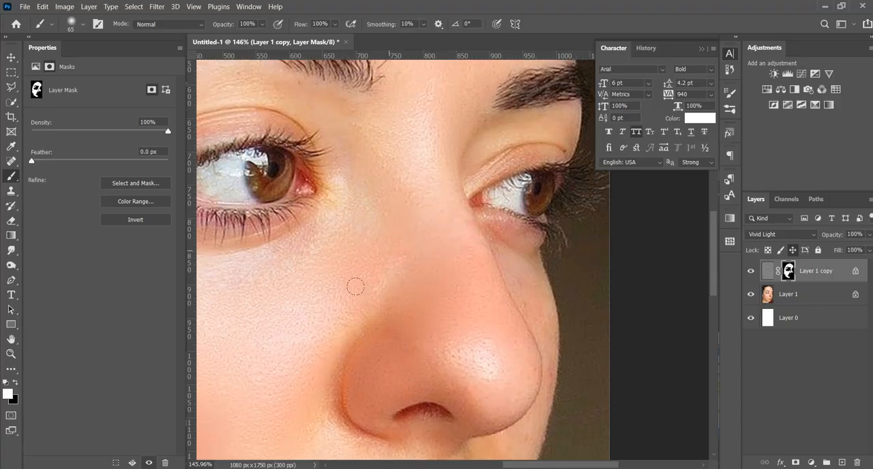
- Paint white on the mask over the skin between the nose and the upper lip, including the small mole
{"action": "scroll", "coordinate": [452, 278], "scroll_direction": "down", "scroll_amount": 3}
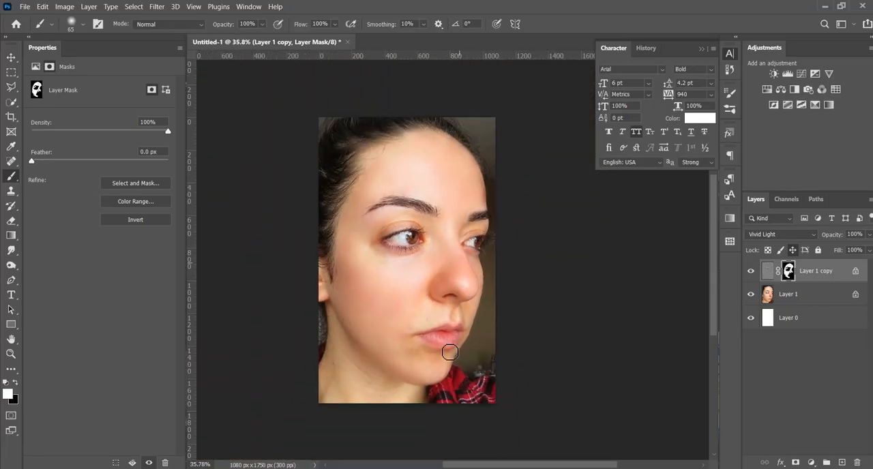
{"action": "scroll", "coordinate": [416, 351], "scroll_direction": "up", "scroll_amount": 2}
{"action": "scroll", "coordinate": [416, 351], "scroll_direction": "up", "scroll_amount": 2}
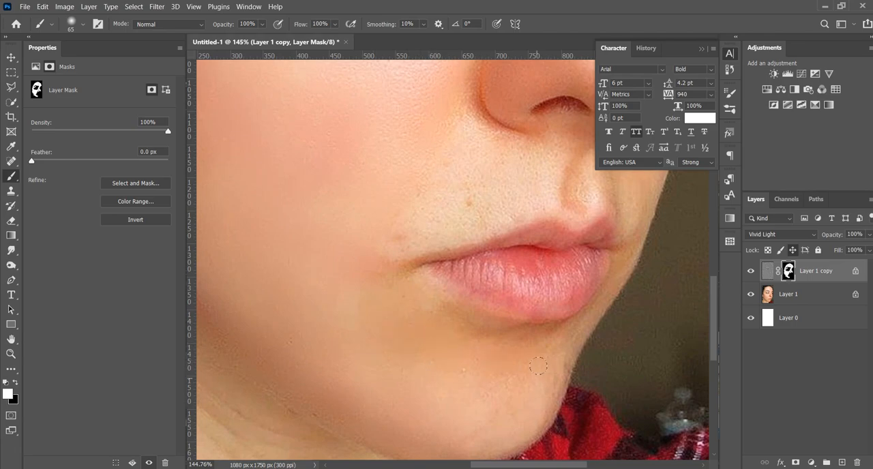
{"action": "scroll", "coordinate": [499, 379], "scroll_direction": "down", "scroll_amount": 4}
{"action": "scroll", "coordinate": [496, 194], "scroll_direction": "up", "scroll_amount": 2}
{"action": "scroll", "coordinate": [443, 305], "scroll_direction": "up", "scroll_amount": 4}
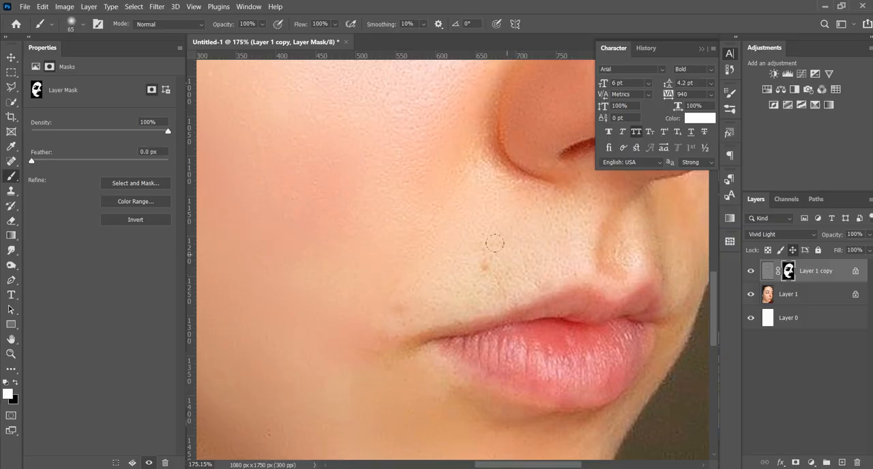
{"action": "left_click", "coordinate": [484, 266]}
{"action": "left_click_drag", "start_coordinate": [652, 235], "coordinate": [660, 260]}
{"action": "mouse_move", "coordinate": [563, 237]}
{"action": "left_mouse_down"}
{"action": "mouse_move", "coordinate": [436, 307]}
{"action": "mouse_move", "coordinate": [586, 161]}
{"action": "left_mouse_up"}
- Paint the smoothing in over the neck below the jawline
{"action": "left_click_drag", "start_coordinate": [412, 291], "coordinate": [559, 169]}
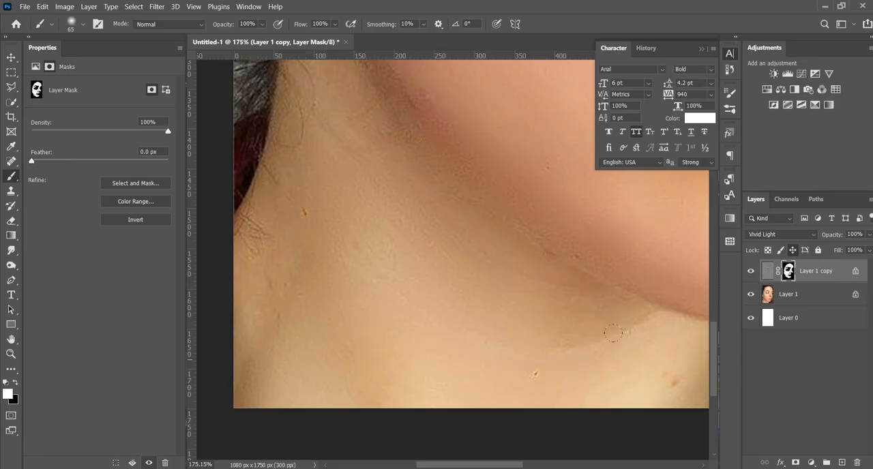
{"action": "left_click_drag", "start_coordinate": [464, 306], "coordinate": [357, 290]}
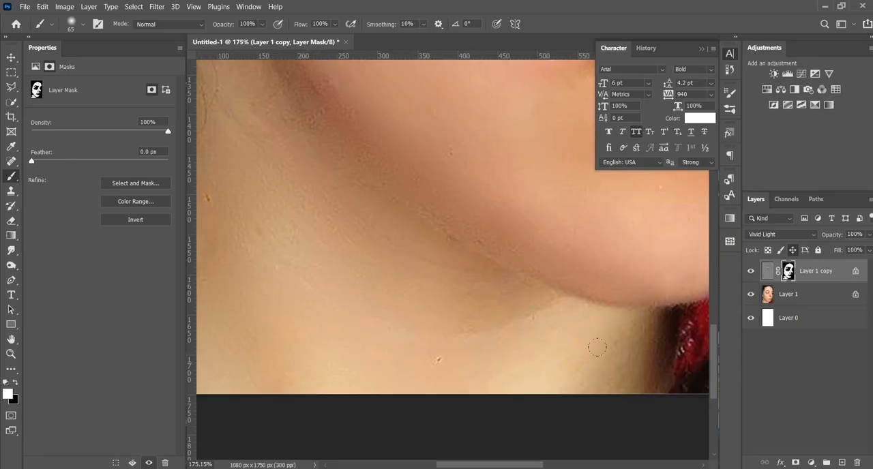
{"action": "scroll", "coordinate": [560, 412], "scroll_direction": "down", "scroll_amount": 5}
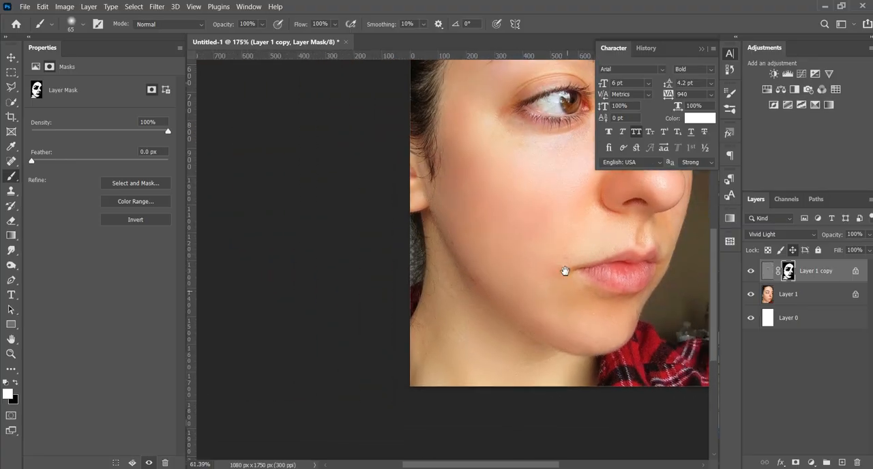
- Check the smoothed skin around the nearer eye and compare the portrait with the Vivid Light layer hidden and shown
{"action": "scroll", "coordinate": [448, 206], "scroll_direction": "up", "scroll_amount": 5}
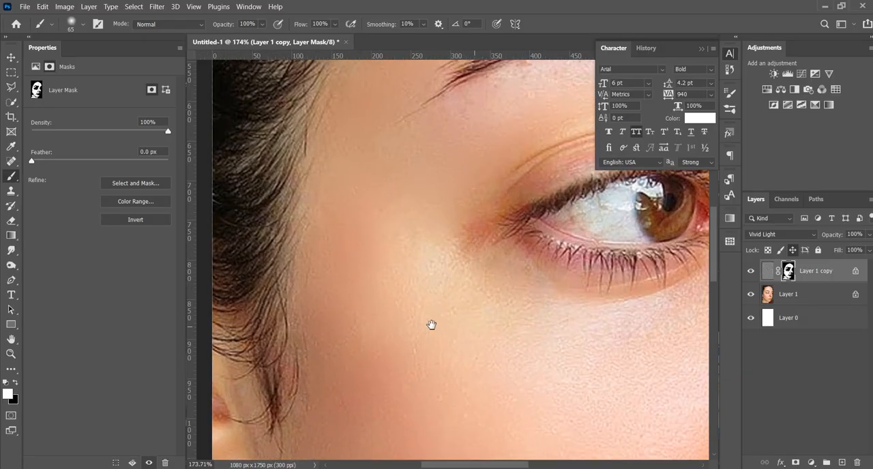
{"action": "left_click_drag", "start_coordinate": [431, 324], "coordinate": [407, 325]}
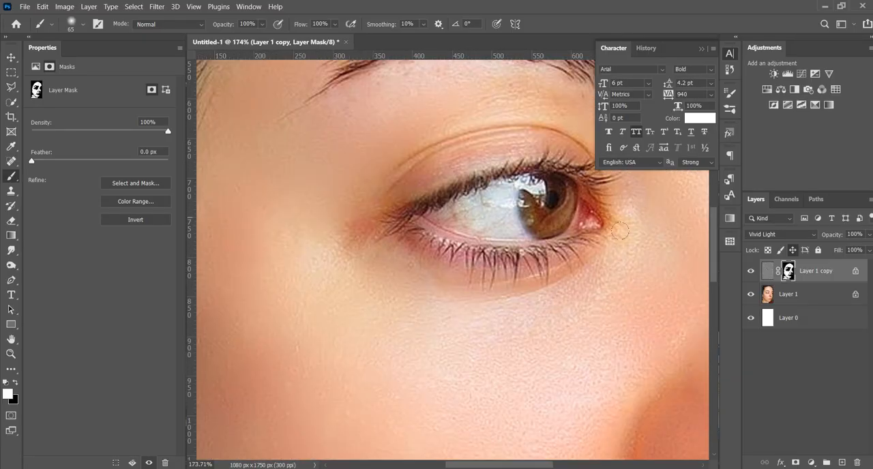
{"action": "scroll", "coordinate": [334, 301], "scroll_direction": "down", "scroll_amount": 5}
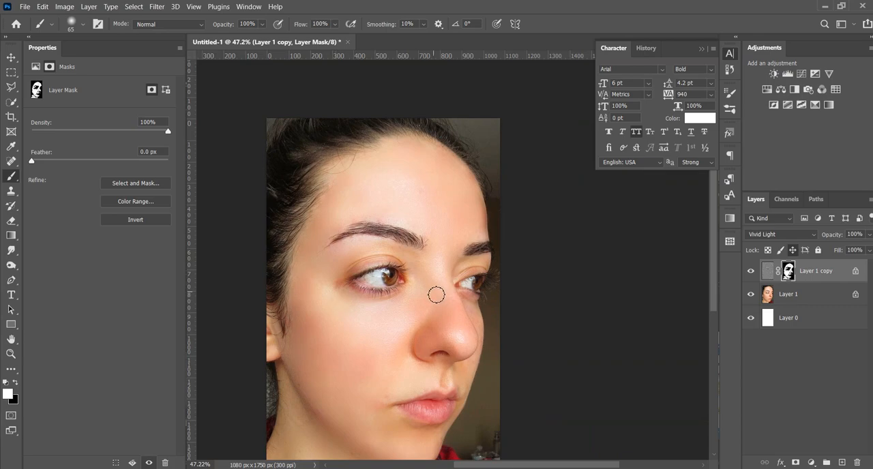
{"action": "scroll", "coordinate": [444, 292], "scroll_direction": "down", "scroll_amount": 2}
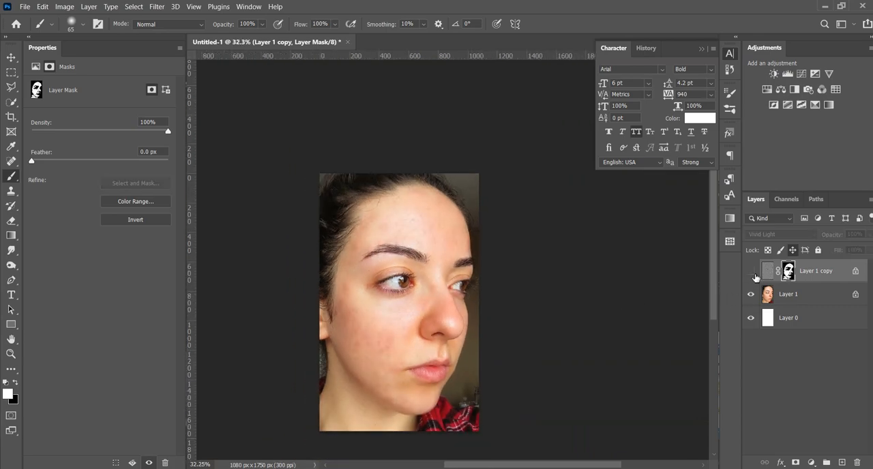
{"action": "scroll", "coordinate": [436, 266], "scroll_direction": "up", "scroll_amount": 2}
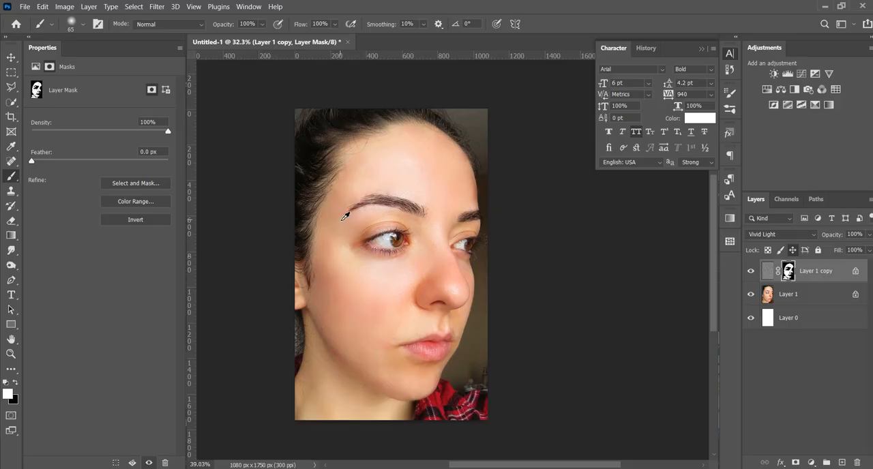
{"action": "scroll", "coordinate": [346, 217], "scroll_direction": "up", "scroll_amount": 1}
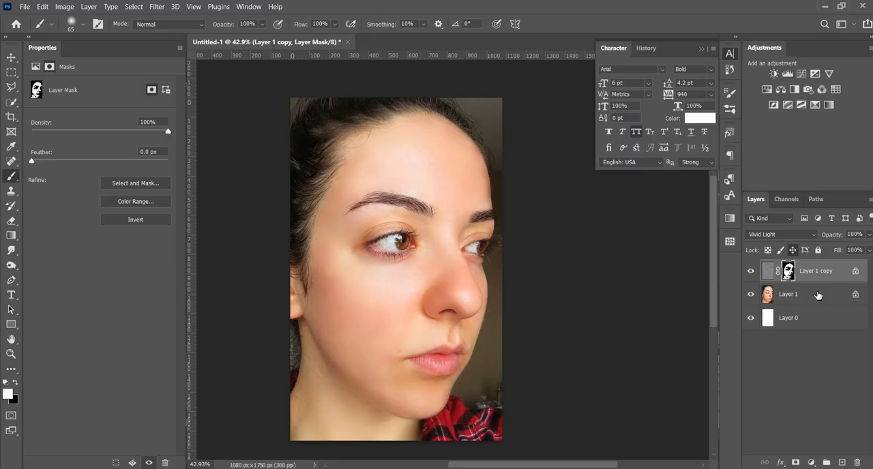
- Create a new layer on top and stamp all visible layers into it
{"action": "key", "text": "ctrl+shift+alt+n"}
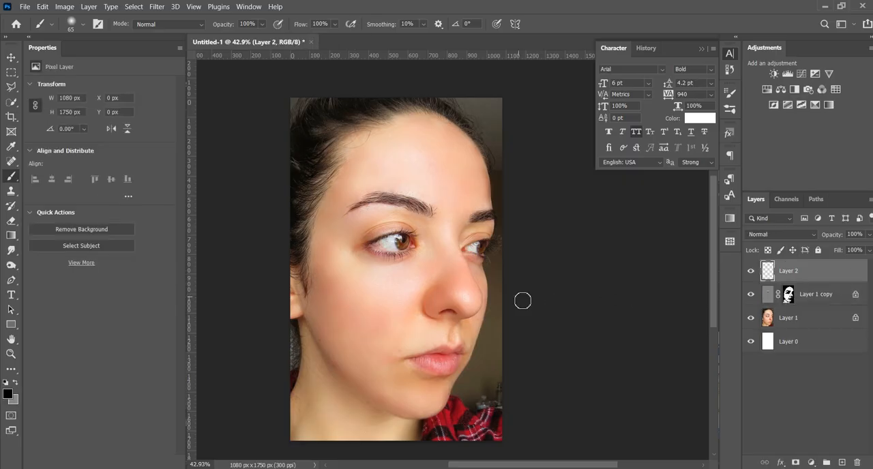
{"action": "key", "text": "ctrl+shift+alt+e"}
{"action": "scroll", "coordinate": [348, 263], "scroll_direction": "up", "scroll_amount": 3}
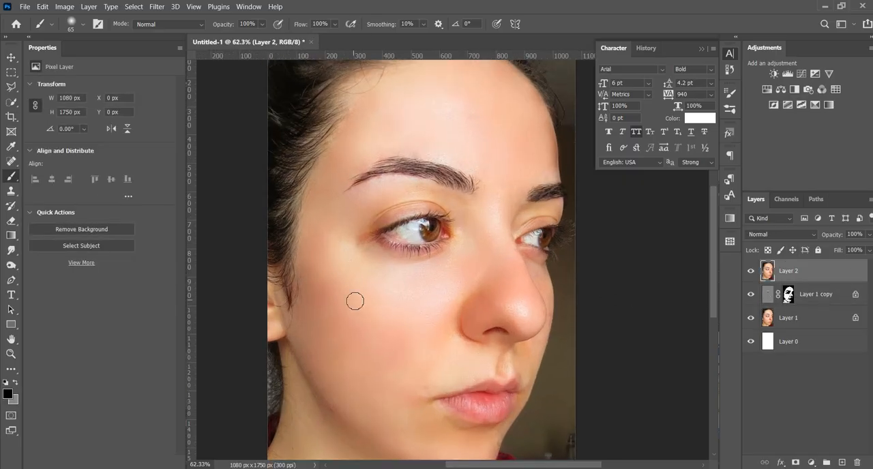
- Switch to the Mixer Brush and set its size to 156 px
{"action": "left_click", "coordinate": [11, 162]}
{"action": "right_click", "coordinate": [10, 178]}
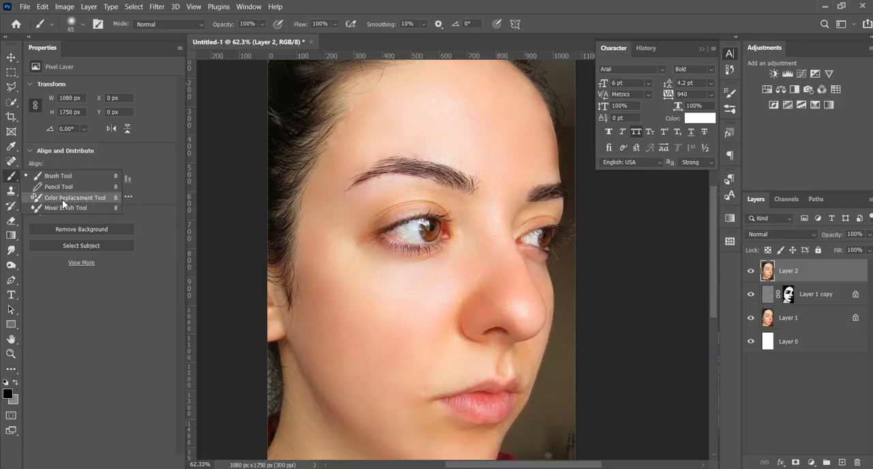
{"action": "left_click", "coordinate": [64, 207]}
{"action": "right_click", "coordinate": [377, 323], "text": "alt"}
{"action": "left_click_drag", "start_coordinate": [391, 324], "coordinate": [401, 326]}
- Blend the skin tones across the nearer cheek, from below the eye down to the jaw, with the Mixer Brush
{"action": "scroll", "coordinate": [363, 312], "scroll_direction": "up", "scroll_amount": 5}
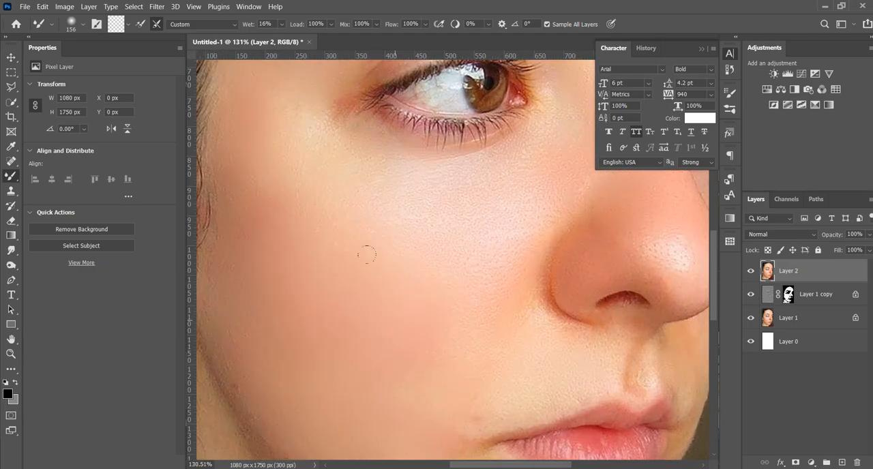
{"action": "scroll", "coordinate": [430, 199], "scroll_direction": "down", "scroll_amount": 3}
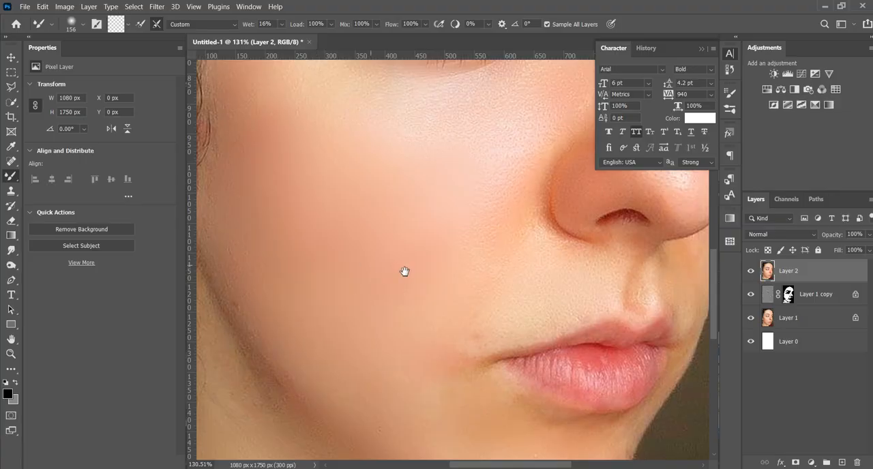
{"action": "left_click_drag", "start_coordinate": [404, 271], "coordinate": [466, 285]}
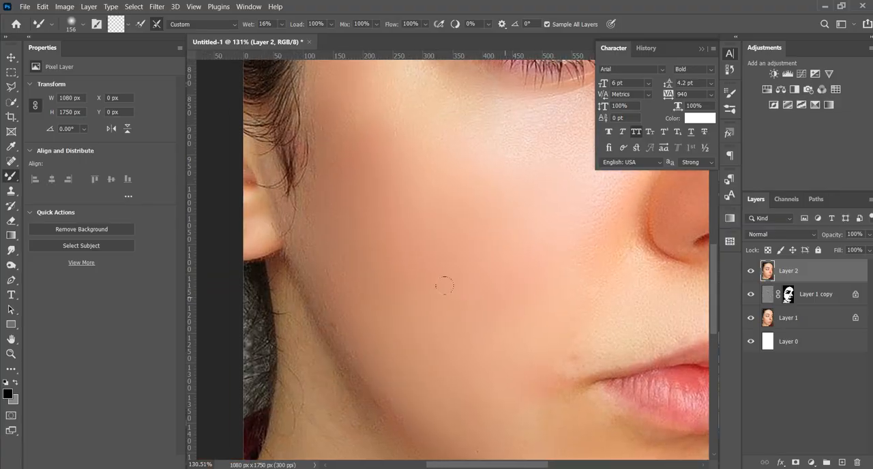
{"action": "left_click_drag", "start_coordinate": [531, 212], "coordinate": [366, 360]}
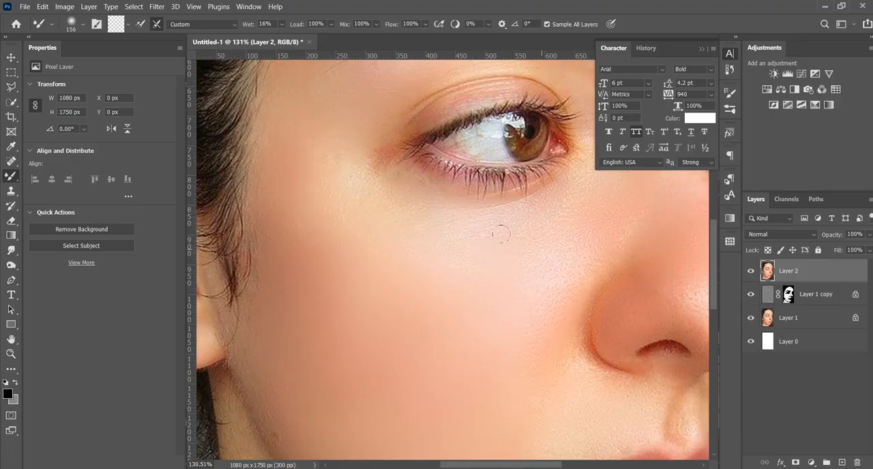
{"action": "scroll", "coordinate": [378, 324], "scroll_direction": "down", "scroll_amount": 3}
{"action": "scroll", "coordinate": [374, 347], "scroll_direction": "up", "scroll_amount": 3}
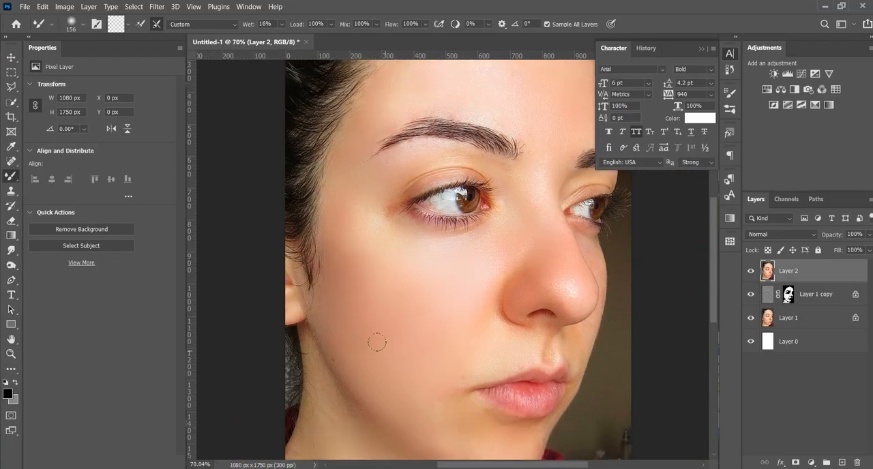
- Reduce the Mixer Brush to 98 px and blend the skin at the temple and around the brow's outer end
{"action": "scroll", "coordinate": [355, 278], "scroll_direction": "up", "scroll_amount": 5}
{"action": "left_click_drag", "start_coordinate": [358, 316], "coordinate": [343, 318]}
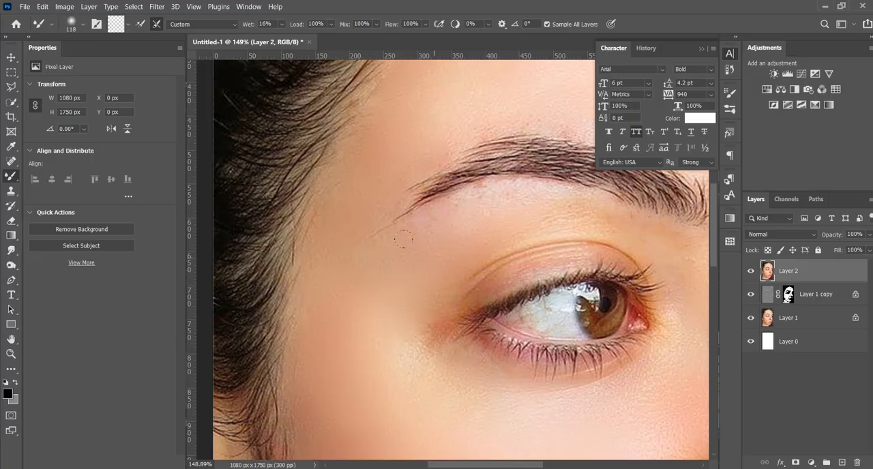
{"action": "left_click_drag", "start_coordinate": [333, 231], "coordinate": [331, 231]}
- Blend the whole forehead with the Mixer Brush, from the near hairline across to the far edge and down to the eyebrows
{"action": "left_click_drag", "start_coordinate": [412, 161], "coordinate": [359, 330]}
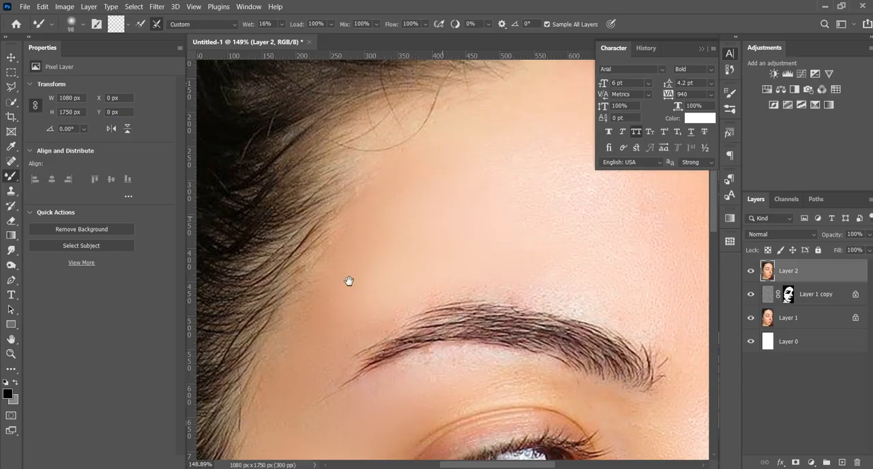
{"action": "mouse_move", "coordinate": [348, 281]}
{"action": "left_mouse_down"}
{"action": "mouse_move", "coordinate": [524, 265]}
{"action": "mouse_move", "coordinate": [386, 376]}
{"action": "mouse_move", "coordinate": [567, 362]}
{"action": "left_mouse_up"}
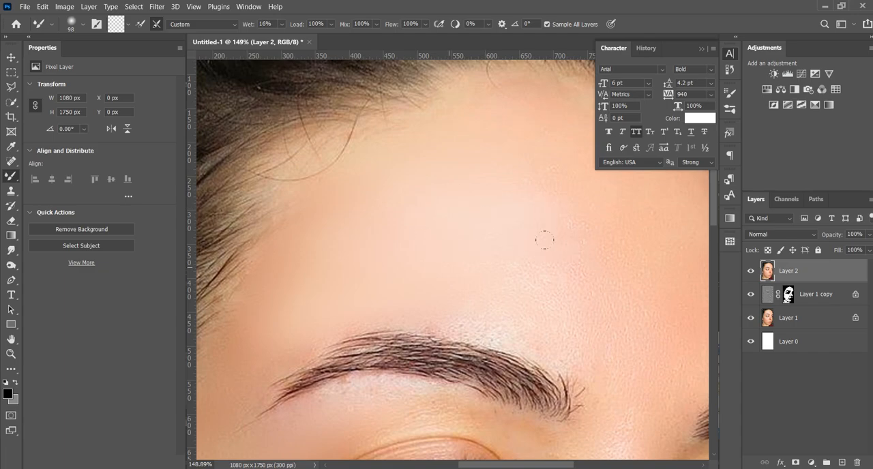
{"action": "left_click_drag", "start_coordinate": [533, 244], "coordinate": [316, 262]}
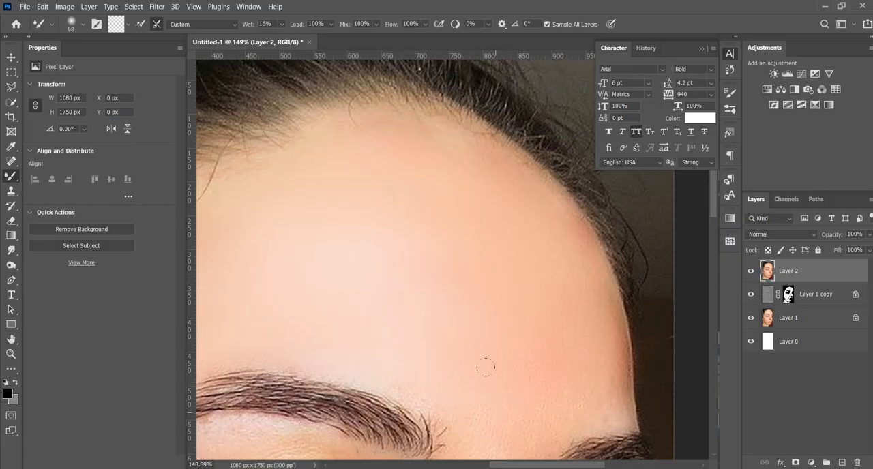
{"action": "left_click_drag", "start_coordinate": [515, 307], "coordinate": [463, 290]}
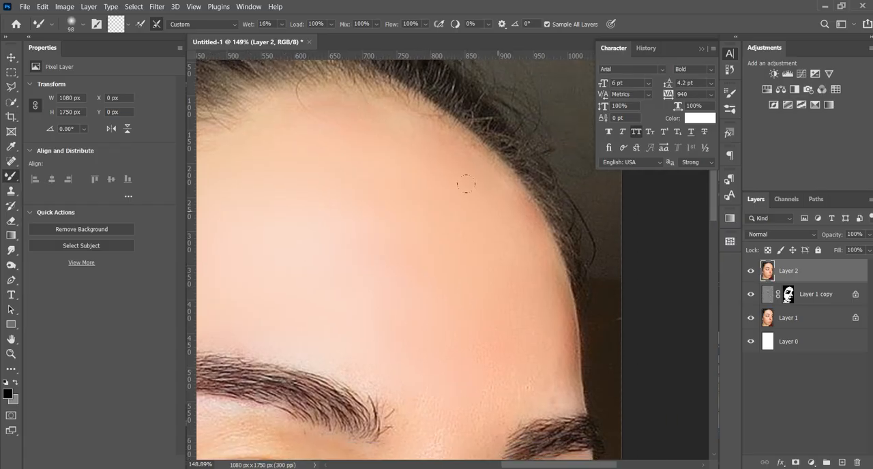
{"action": "left_click_drag", "start_coordinate": [516, 223], "coordinate": [526, 270]}
{"action": "scroll", "coordinate": [440, 217], "scroll_direction": "down", "scroll_amount": 5}
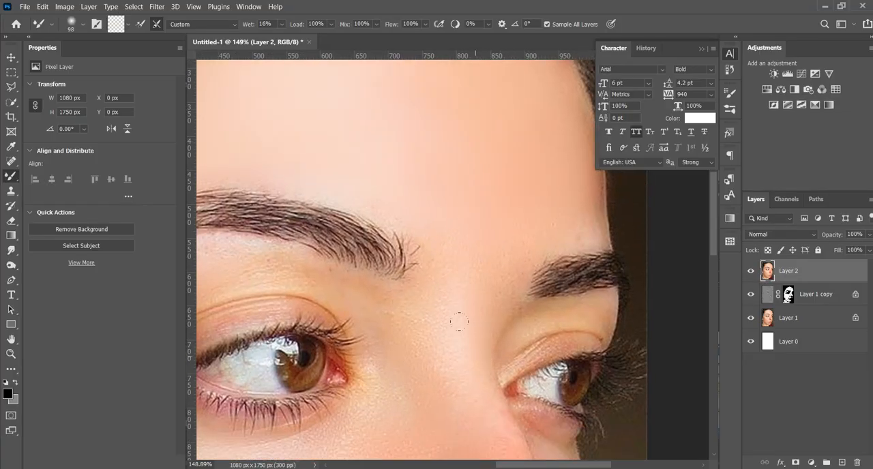
- Blend the skin between the eyebrows, on and beside the nose and above the upper lip with the Mixer Brush
{"action": "scroll", "coordinate": [459, 321], "scroll_direction": "down", "scroll_amount": 4}
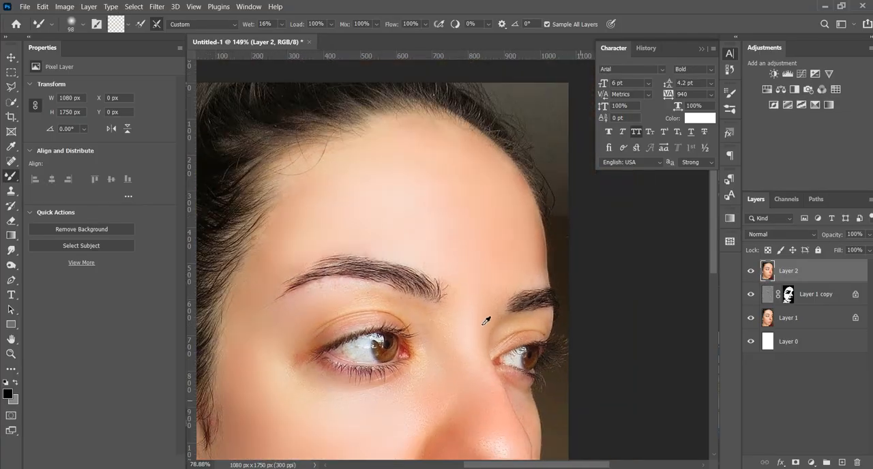
{"action": "left_click_drag", "start_coordinate": [480, 341], "coordinate": [450, 199]}
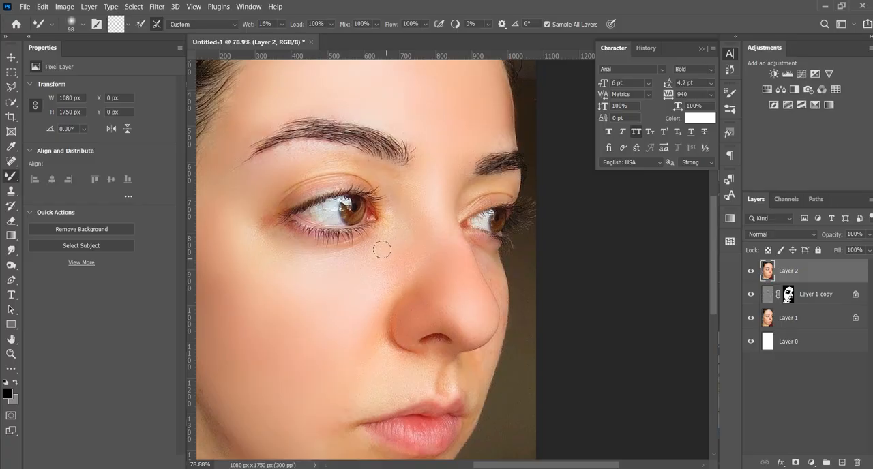
{"action": "scroll", "coordinate": [351, 350], "scroll_direction": "down", "scroll_amount": 1}
{"action": "scroll", "coordinate": [388, 360], "scroll_direction": "up", "scroll_amount": 3, "text": "alt"}
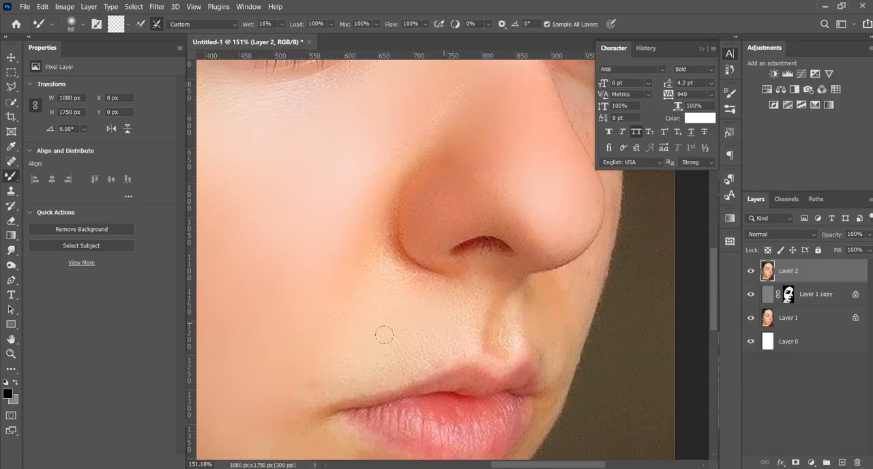
{"action": "scroll", "coordinate": [427, 310], "scroll_direction": "down", "scroll_amount": 3, "text": "alt"}
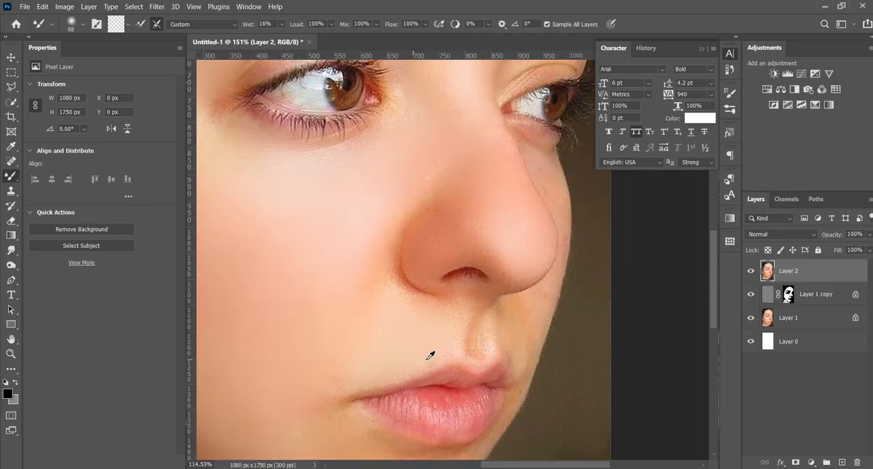
- Compare the portrait with the blended layer hidden and shown, and inspect the skin around the brow and nearer eye
{"action": "scroll", "coordinate": [427, 276], "scroll_direction": "down", "scroll_amount": 3, "text": "alt"}
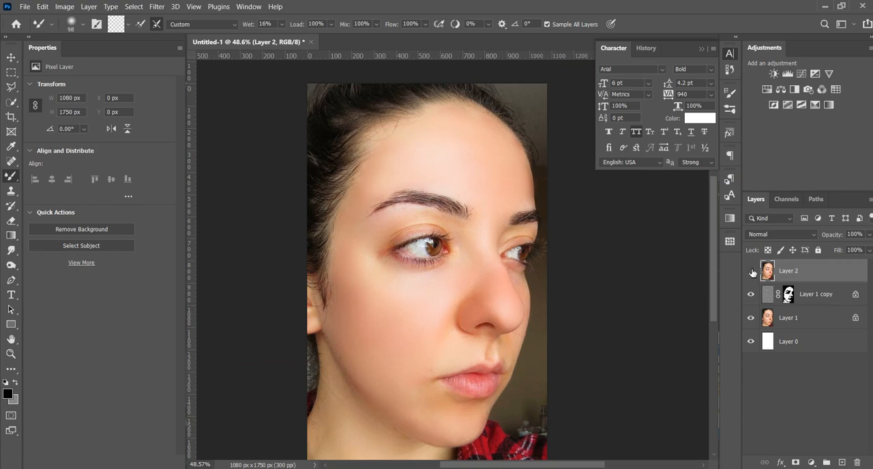
{"action": "scroll", "coordinate": [399, 306], "scroll_direction": "down", "scroll_amount": 1}
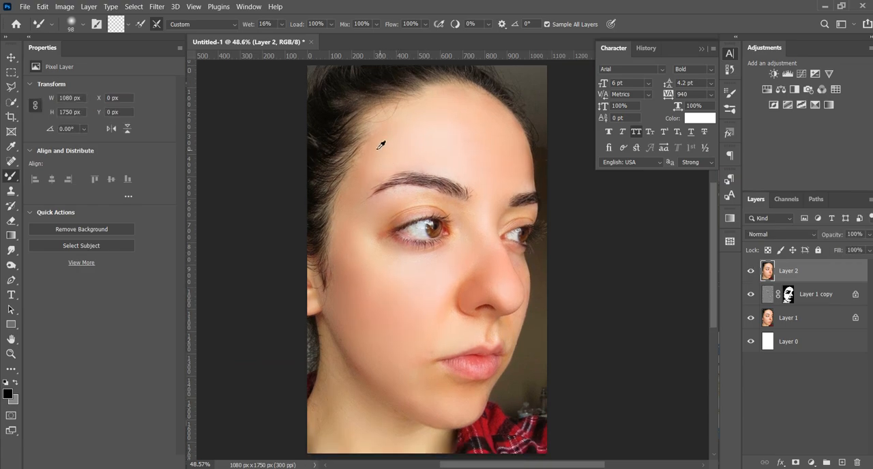
{"action": "scroll", "coordinate": [382, 141], "scroll_direction": "up", "scroll_amount": 4, "text": "alt"}
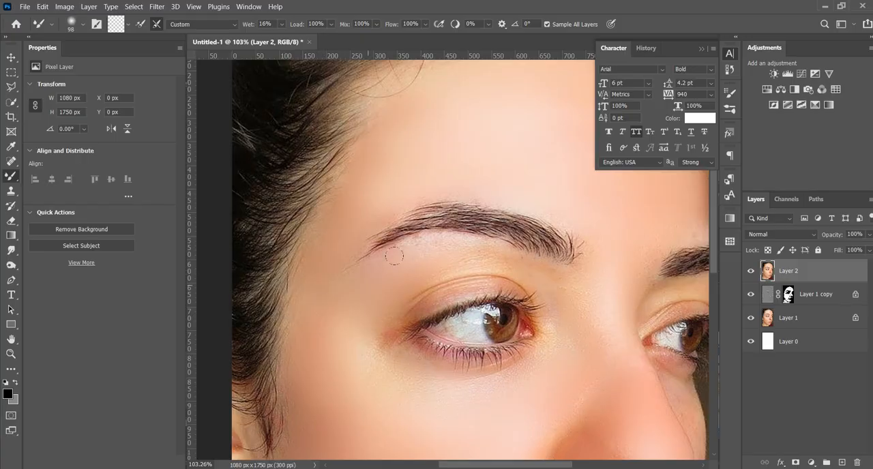
{"action": "scroll", "coordinate": [526, 287], "scroll_direction": "down", "scroll_amount": 4, "text": "alt"}
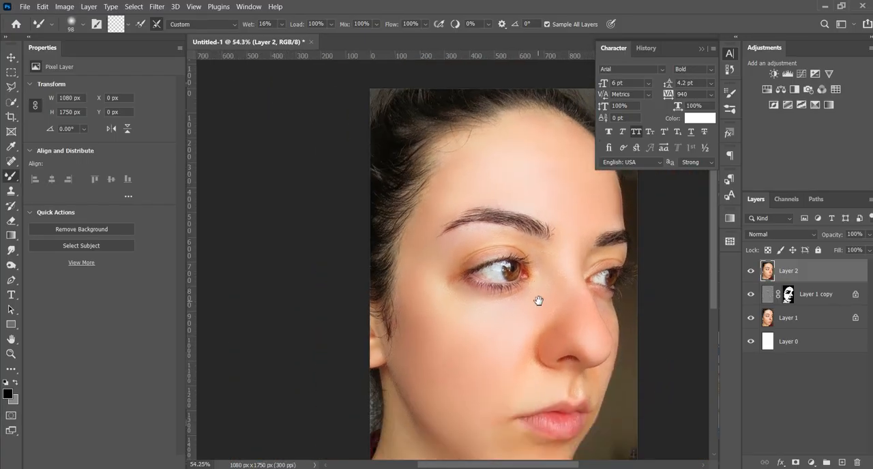
{"action": "left_click_drag", "start_coordinate": [536, 357], "coordinate": [452, 257]}
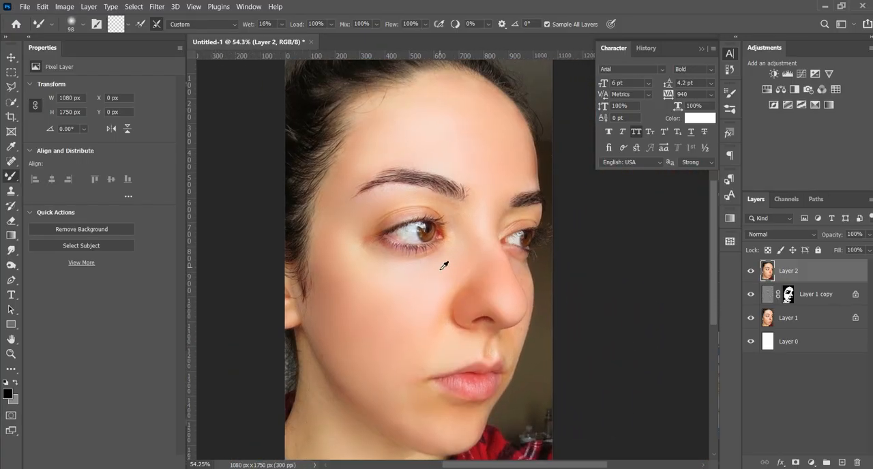
- Raise the computer's display brightness to 100
{"action": "scroll", "coordinate": [448, 263], "scroll_direction": "down", "scroll_amount": 1, "text": "alt"}
{"action": "scroll", "coordinate": [481, 218], "scroll_direction": "up", "scroll_amount": 1, "text": "alt"}
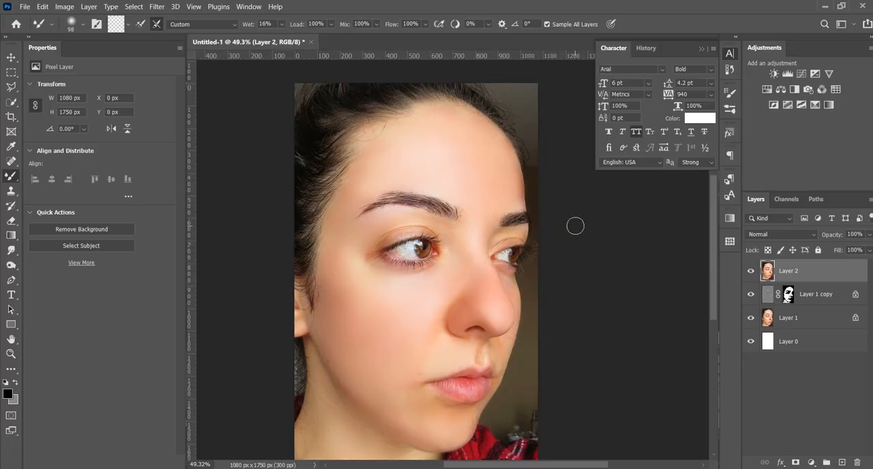
{"action": "left_click", "coordinate": [862, 468]}
{"action": "left_click_drag", "start_coordinate": [820, 438], "coordinate": [850, 447]}
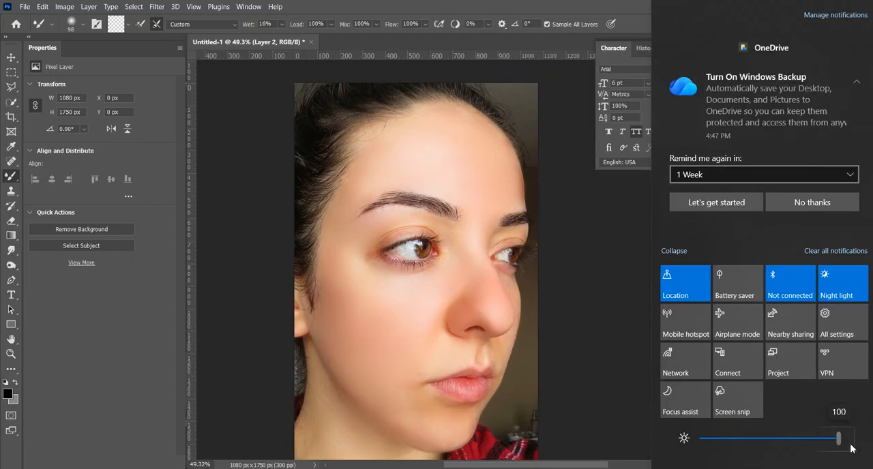
{"action": "left_click", "coordinate": [604, 298]}
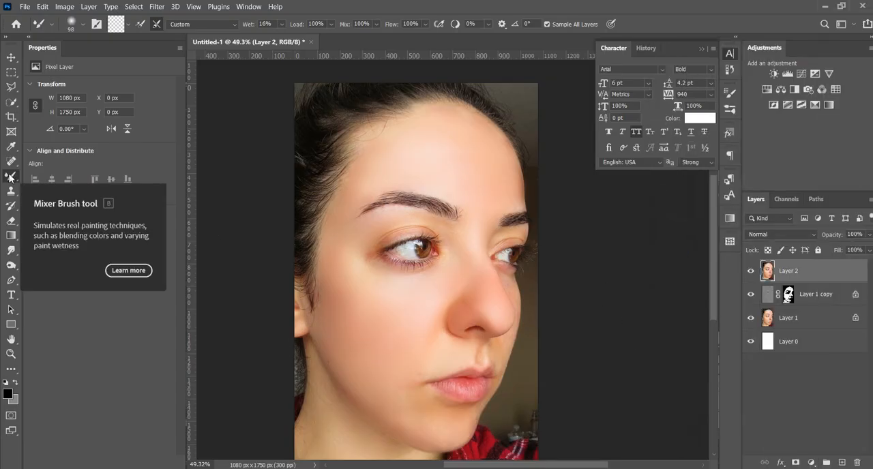
- Create a new layer on top of the stack, fill it with gray and set its blend mode to Overlay
{"action": "right_click", "coordinate": [12, 177]}
{"action": "left_click", "coordinate": [41, 179]}
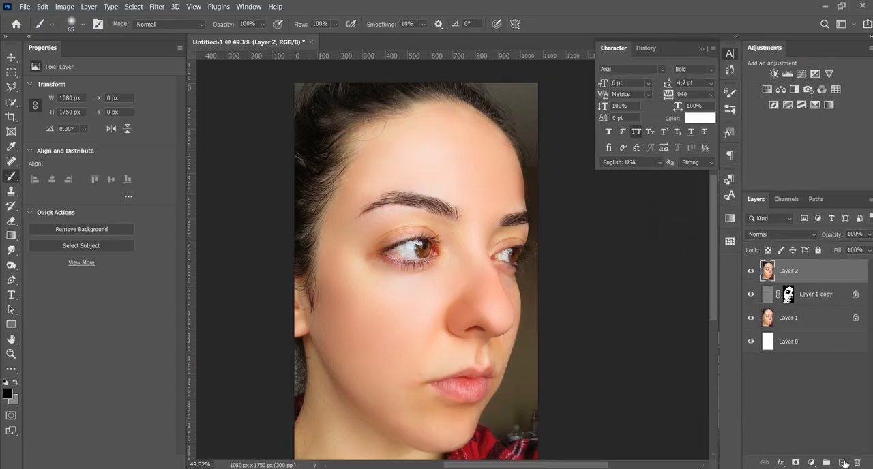
{"action": "left_click", "coordinate": [842, 463]}
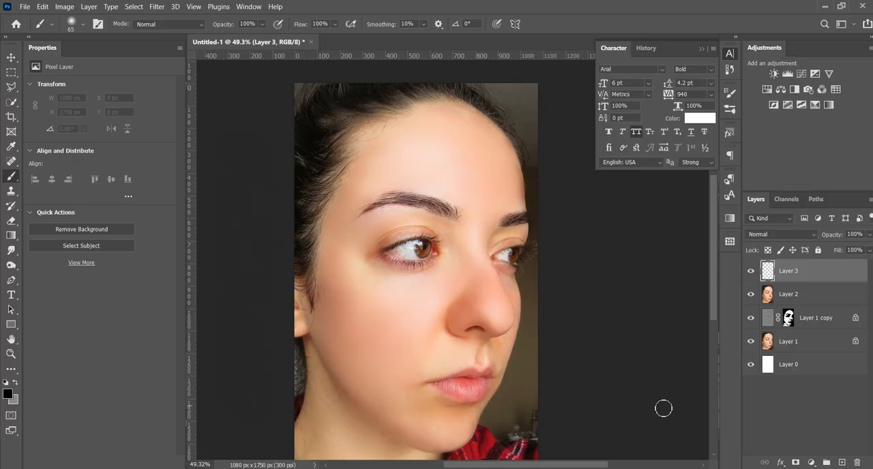
{"action": "key", "text": "shift+F5"}
{"action": "left_click", "coordinate": [511, 112]}
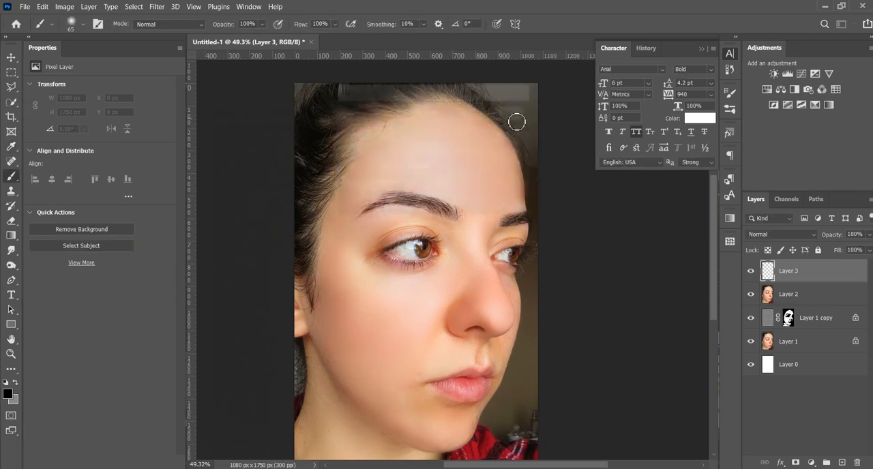
{"action": "left_click", "coordinate": [767, 234]}
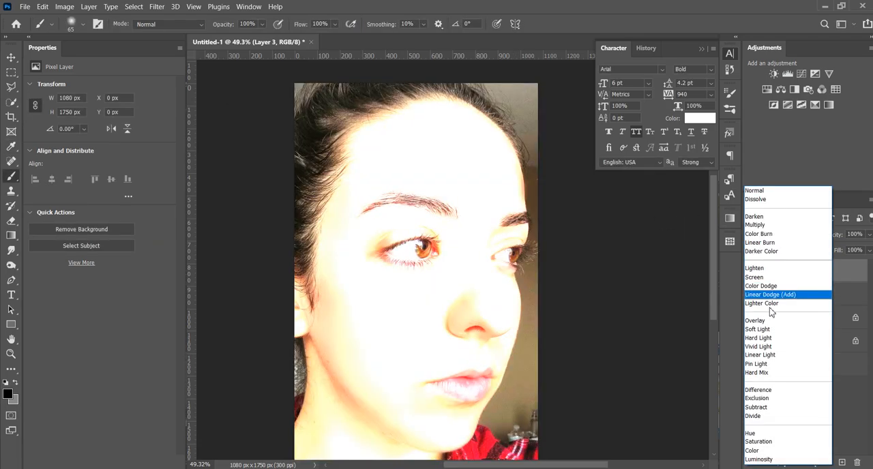
{"action": "left_click", "coordinate": [755, 320]}
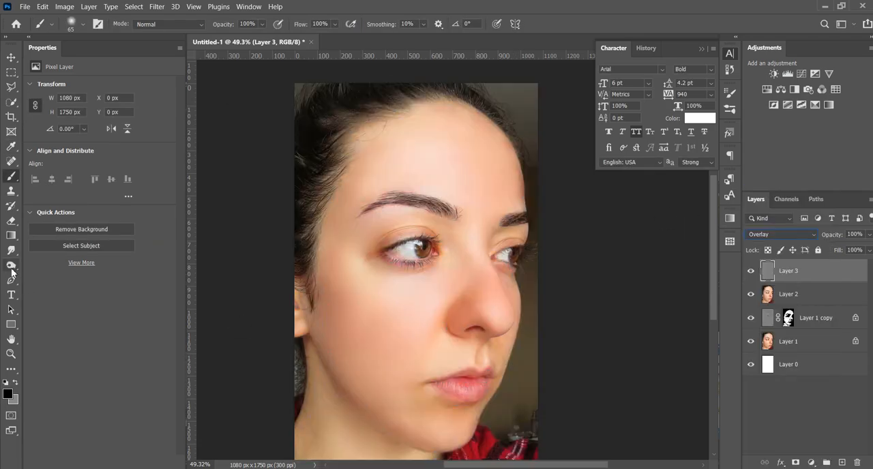
- Burn the jawline from below the ear to the chin with a 122 px brush at 13% exposure
{"action": "left_click", "coordinate": [11, 267]}
{"action": "left_click", "coordinate": [46, 276]}
{"action": "left_click_drag", "start_coordinate": [371, 324], "coordinate": [396, 326]}
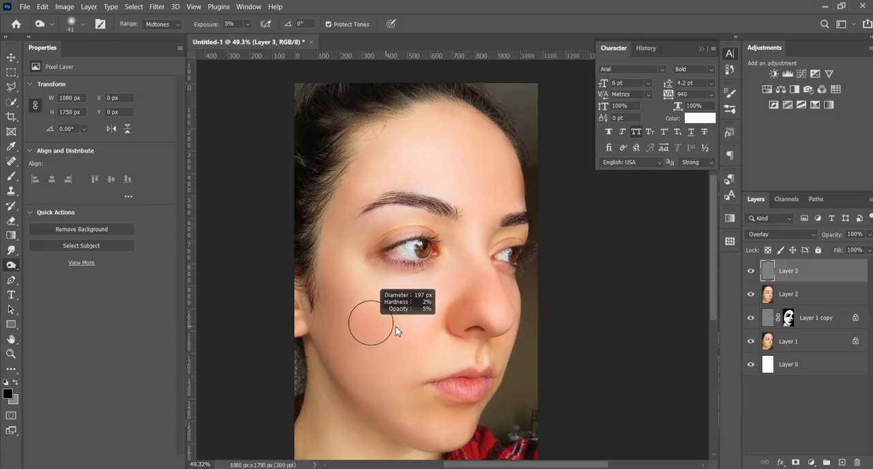
{"action": "scroll", "coordinate": [385, 314], "scroll_direction": "down", "scroll_amount": 3}
{"action": "scroll", "coordinate": [371, 312], "scroll_direction": "up", "scroll_amount": 2}
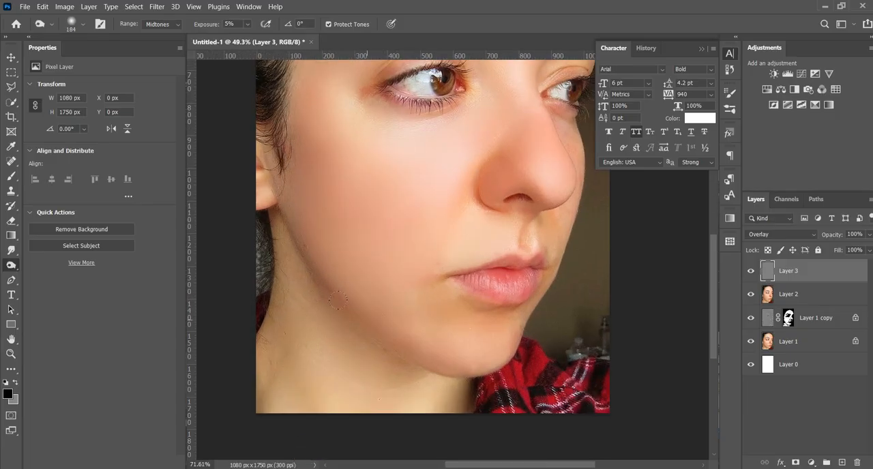
{"action": "mouse_move", "coordinate": [351, 311]}
{"action": "left_mouse_down"}
{"action": "mouse_move", "coordinate": [372, 311]}
{"action": "mouse_move", "coordinate": [334, 311]}
{"action": "left_mouse_up"}
{"action": "left_click_drag", "start_coordinate": [202, 31], "coordinate": [208, 30]}
{"action": "mouse_move", "coordinate": [304, 273]}
{"action": "left_mouse_down"}
{"action": "mouse_move", "coordinate": [323, 312]}
{"action": "mouse_move", "coordinate": [429, 373]}
{"action": "left_mouse_up"}
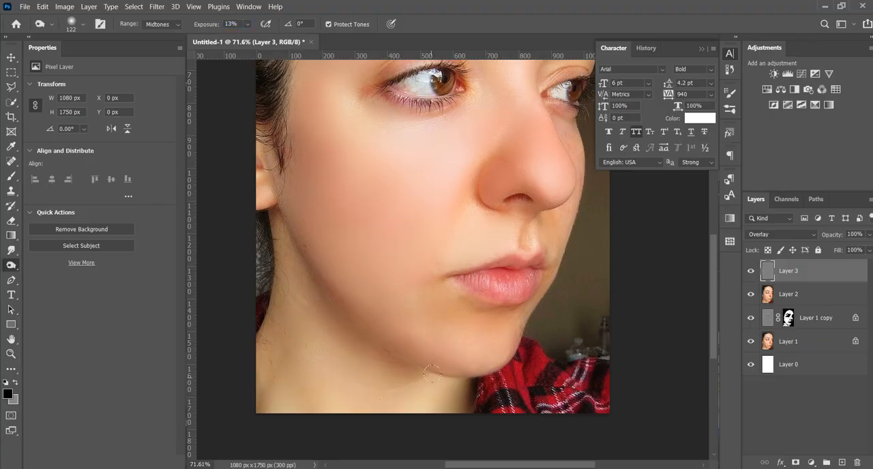
- Burn the shadow areas near the far mouth corner, under the far eye and around the nearer eye at 122 px
{"action": "scroll", "coordinate": [505, 383], "scroll_direction": "up", "scroll_amount": 1}
{"action": "scroll", "coordinate": [504, 383], "scroll_direction": "up", "scroll_amount": 2}
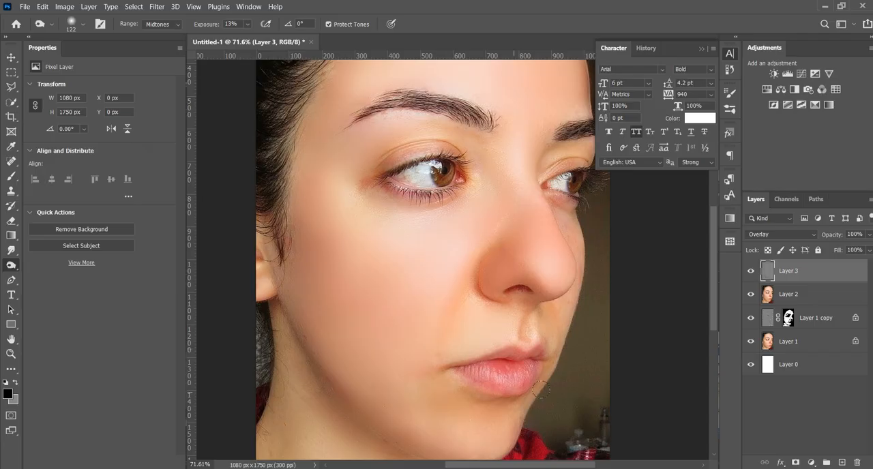
{"action": "scroll", "coordinate": [544, 344], "scroll_direction": "up", "scroll_amount": 1}
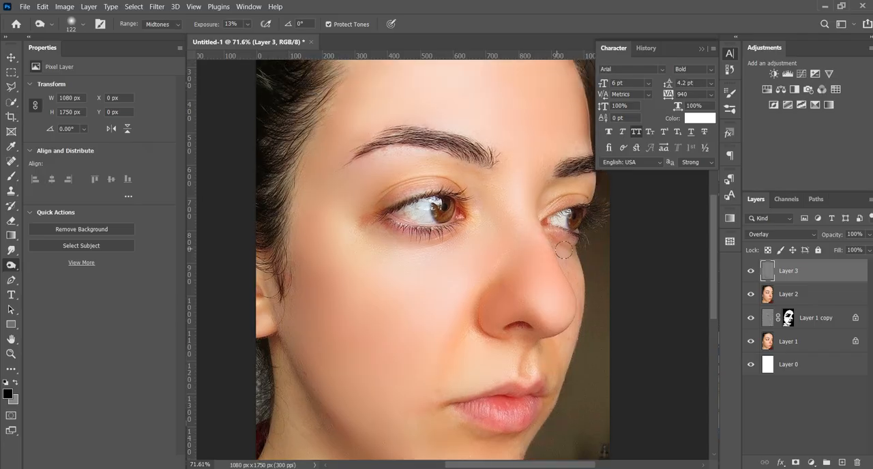
{"action": "scroll", "coordinate": [512, 269], "scroll_direction": "up", "scroll_amount": 1}
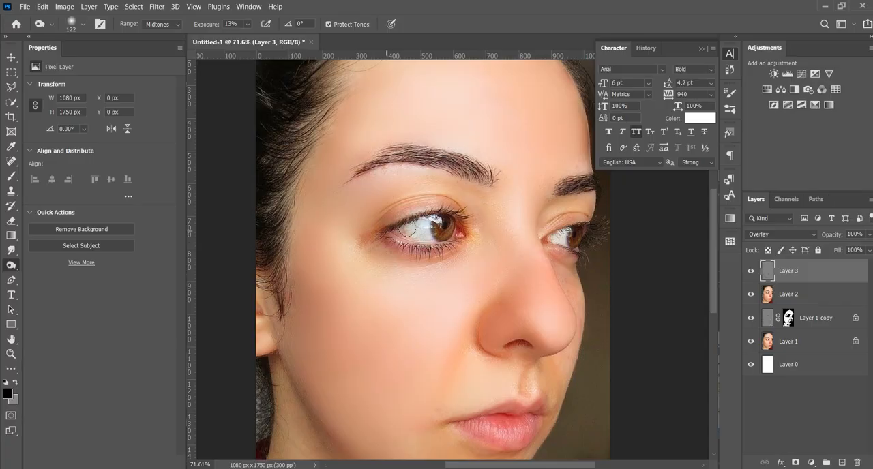
{"action": "scroll", "coordinate": [407, 228], "scroll_direction": "up", "scroll_amount": 3}
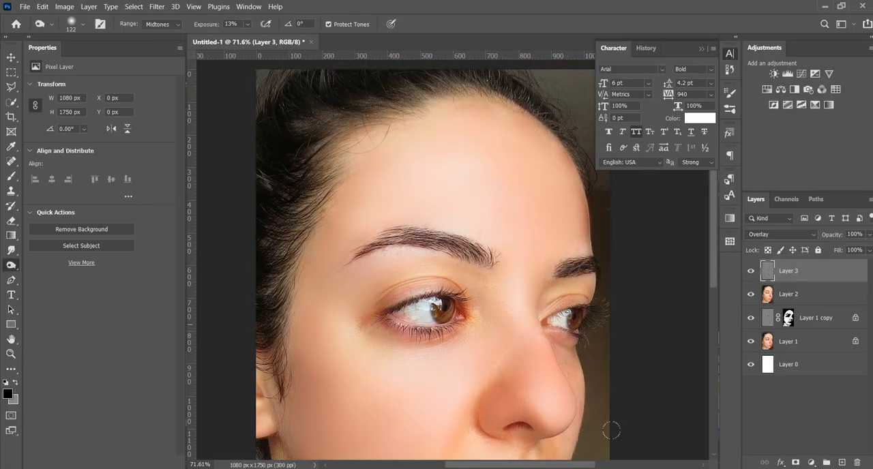
- Dodge the forehead down to the eyebrow with a 225 px brush at 11% exposure
{"action": "scroll", "coordinate": [610, 428], "scroll_direction": "down", "scroll_amount": 1}
{"action": "right_click", "coordinate": [11, 264]}
{"action": "left_click", "coordinate": [68, 267]}
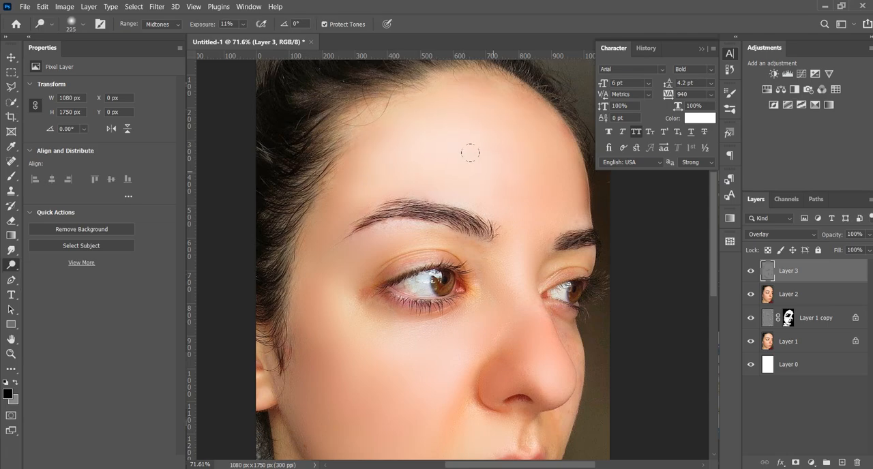
{"action": "scroll", "coordinate": [424, 114], "scroll_direction": "down", "scroll_amount": 4}
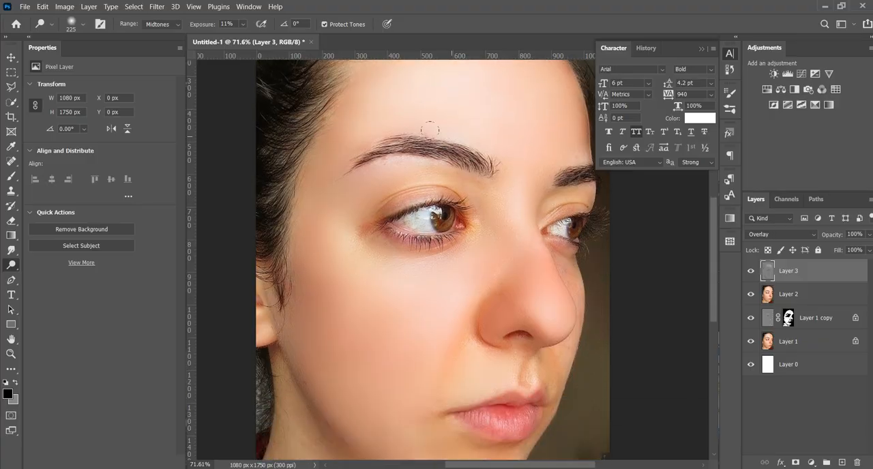
- Dodge the nearer cheek with a 274 px brush, and the nose and chin with a 138 px brush
{"action": "right_click", "coordinate": [349, 268], "text": "alt"}
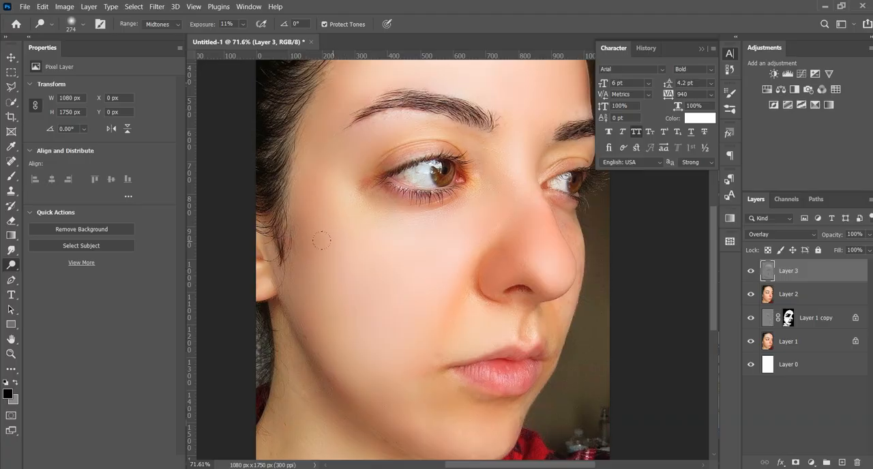
{"action": "right_click", "coordinate": [548, 253], "text": "alt"}
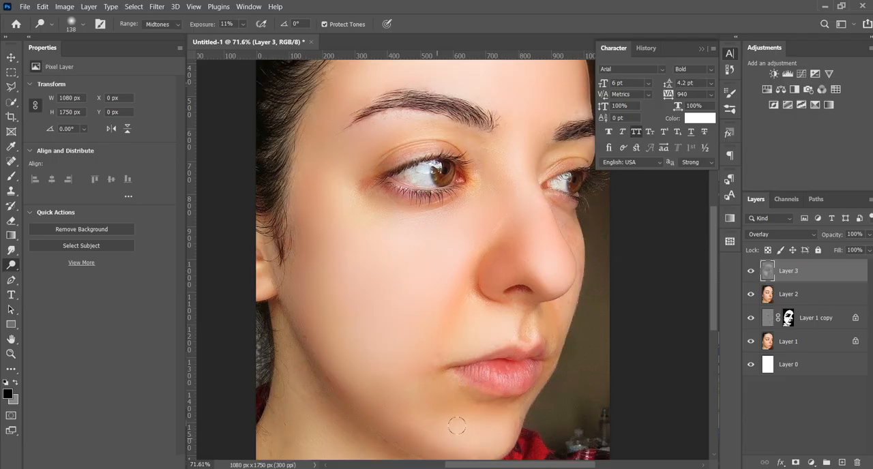
{"action": "scroll", "coordinate": [347, 340], "scroll_direction": "down", "scroll_amount": 3}
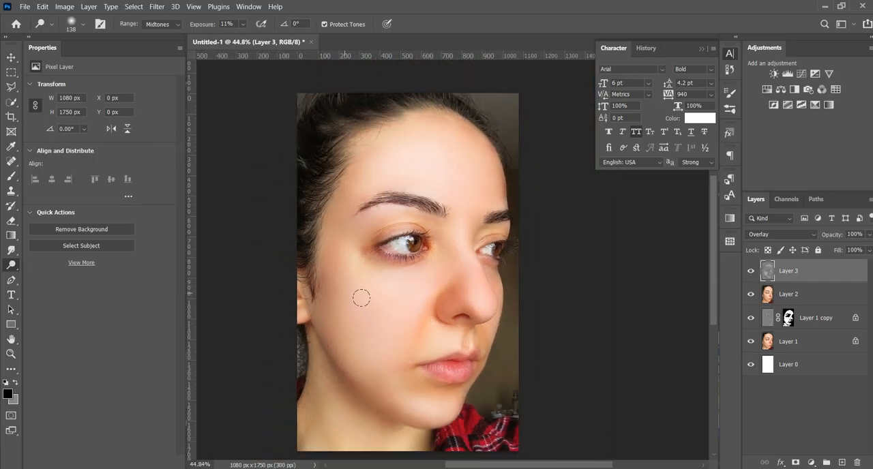
- Burn the shadow under the lower lip and near the far mouth corner with a 122 px brush at 13% exposure
{"action": "right_click", "coordinate": [8, 268]}
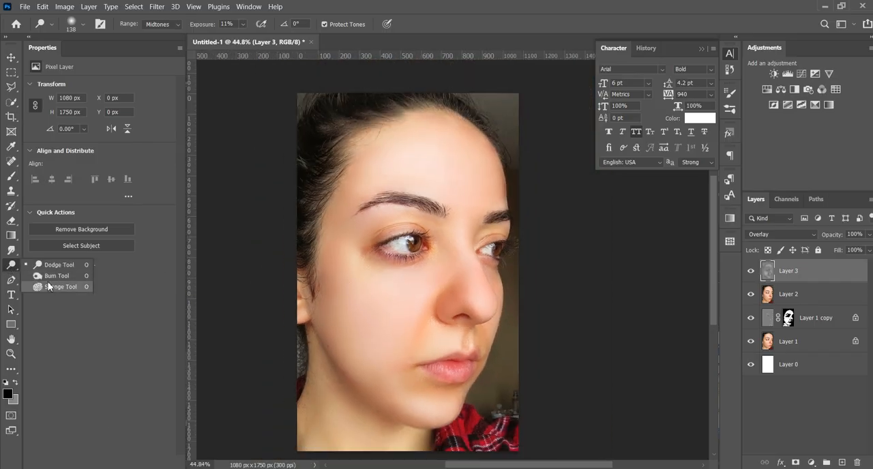
{"action": "left_click", "coordinate": [47, 278]}
{"action": "scroll", "coordinate": [421, 373], "scroll_direction": "up", "scroll_amount": 3}
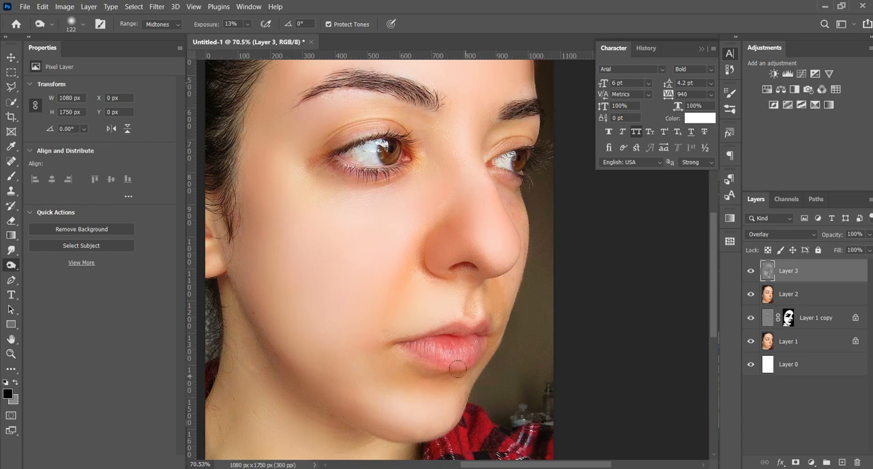
{"action": "scroll", "coordinate": [498, 347], "scroll_direction": "down", "scroll_amount": 2}
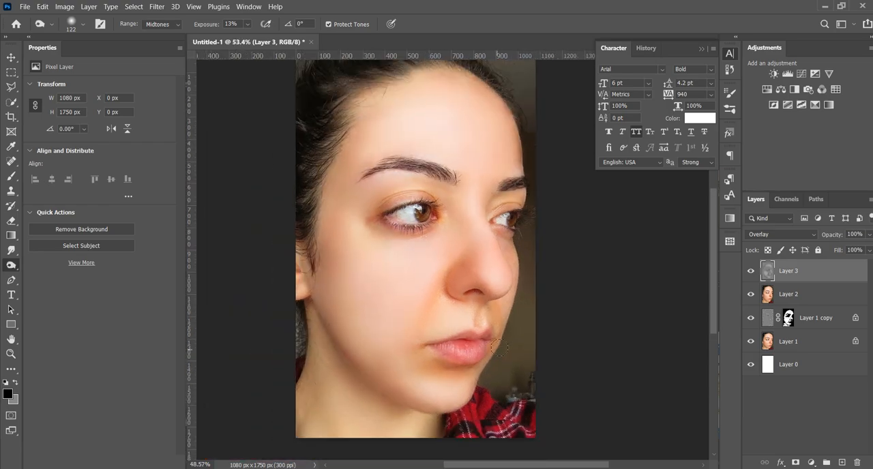
{"action": "scroll", "coordinate": [499, 347], "scroll_direction": "down", "scroll_amount": 1}
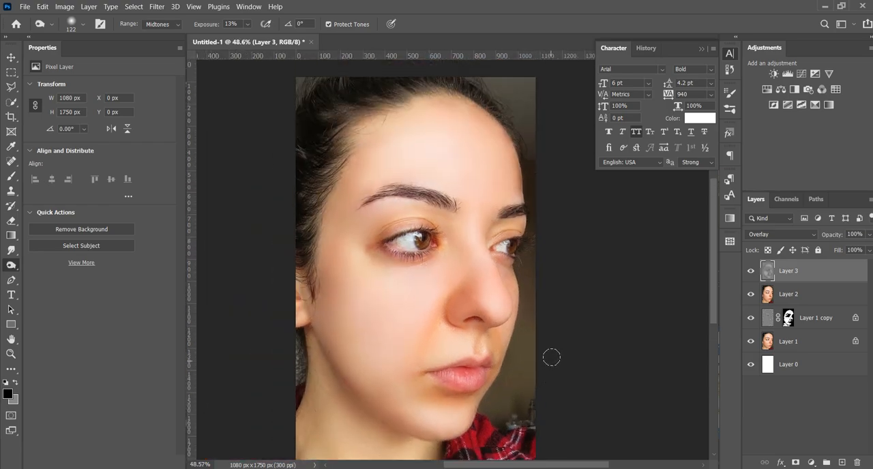
- Dodge the cheek area beside the nostril with a 138 px brush at 11% exposure
{"action": "right_click", "coordinate": [10, 266]}
{"action": "left_click", "coordinate": [48, 266]}
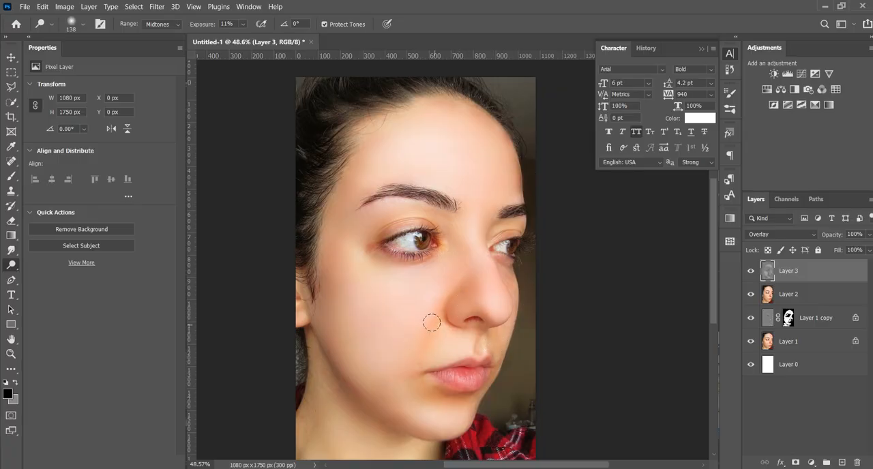
{"action": "mouse_move", "coordinate": [431, 323]}
{"action": "left_mouse_down"}
{"action": "mouse_move", "coordinate": [419, 356]}
{"action": "mouse_move", "coordinate": [447, 302]}
{"action": "left_mouse_up"}
- Compare the portrait with the dodge-and-burn layer hidden and shown
{"action": "left_click", "coordinate": [751, 271]}
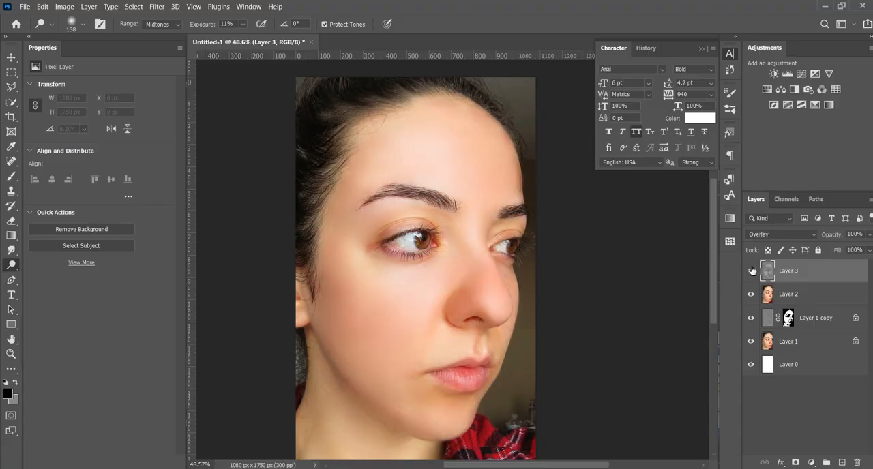
{"action": "left_click", "coordinate": [752, 270]}
{"action": "left_click", "coordinate": [751, 271]}
{"action": "left_click", "coordinate": [751, 271]}
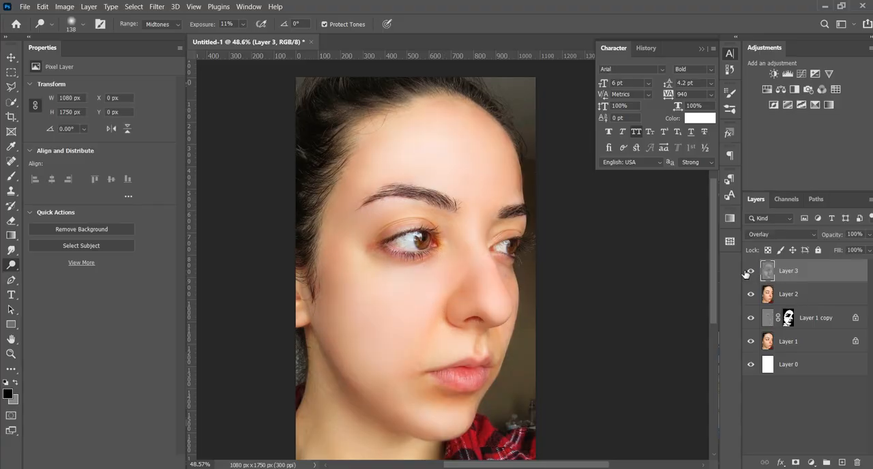
- Burn the lower cheek with a 296 px brush and dodge the middle of the cheek with a 213 px brush
{"action": "right_click", "coordinate": [12, 269]}
{"action": "left_click", "coordinate": [44, 272]}
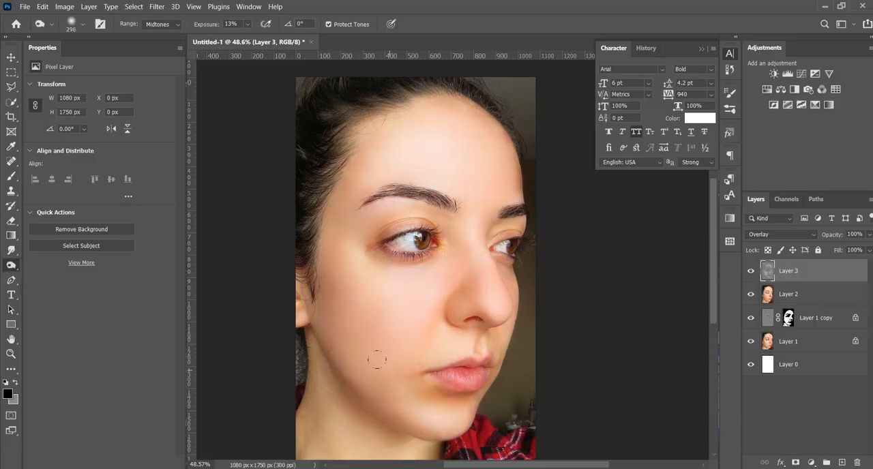
{"action": "right_click", "coordinate": [12, 266]}
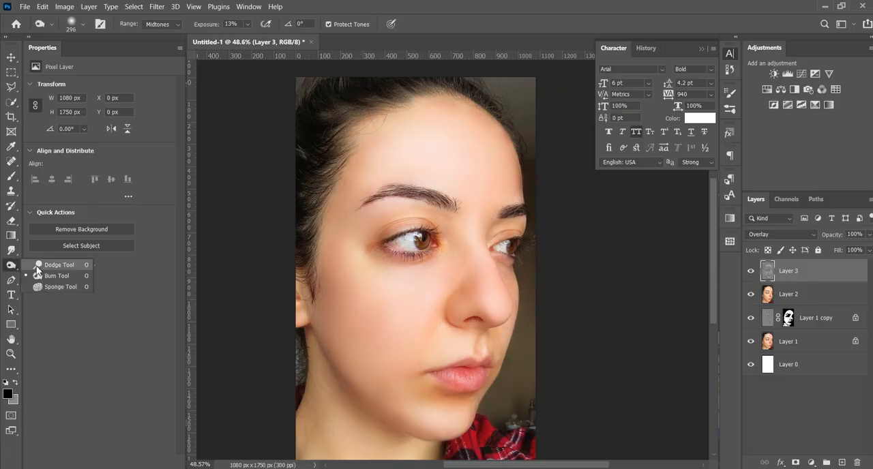
{"action": "left_click", "coordinate": [44, 262]}
{"action": "left_click_drag", "start_coordinate": [418, 302], "coordinate": [431, 307]}
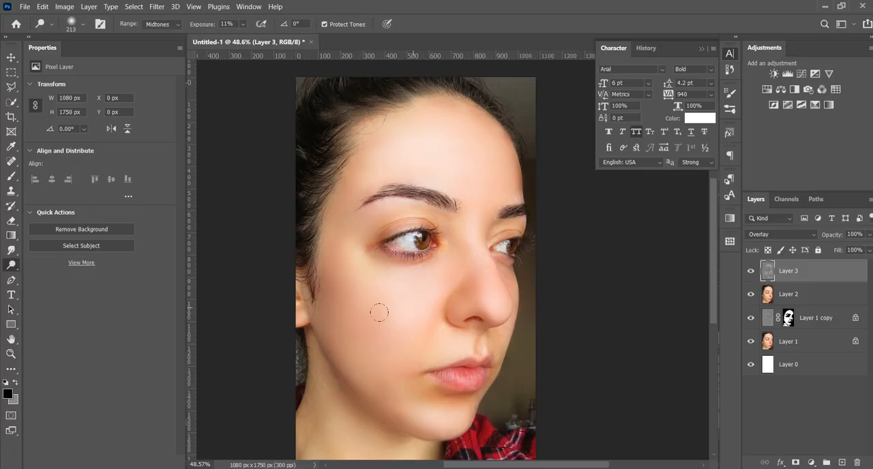
{"action": "scroll", "coordinate": [423, 316], "scroll_direction": "down", "scroll_amount": 2}
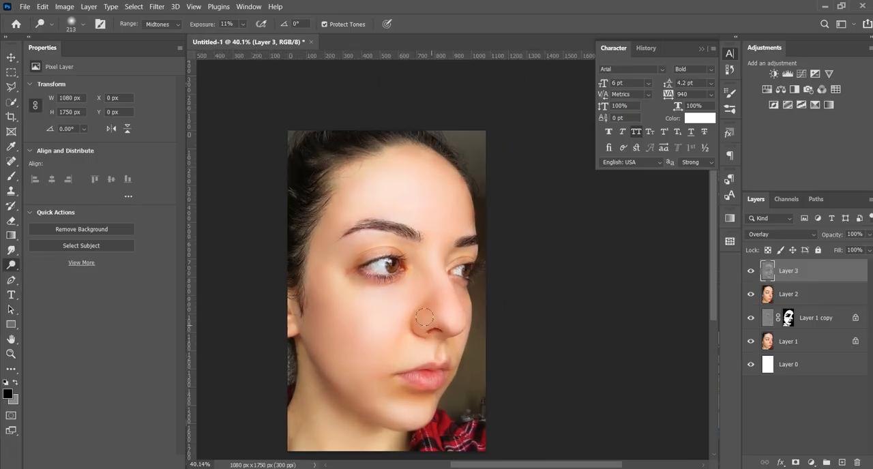
- Deselect all layers and compare the portrait with the three retouching layers above Layer 1 hidden and shown
{"action": "left_click", "coordinate": [11, 57]}
{"action": "left_click", "coordinate": [556, 338]}
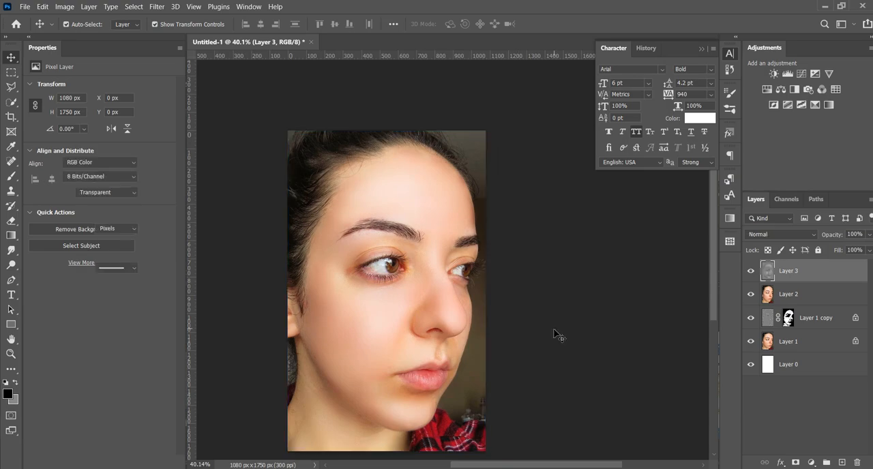
{"action": "scroll", "coordinate": [559, 334], "scroll_direction": "down", "scroll_amount": 1}
{"action": "scroll", "coordinate": [555, 334], "scroll_direction": "down", "scroll_amount": 1}
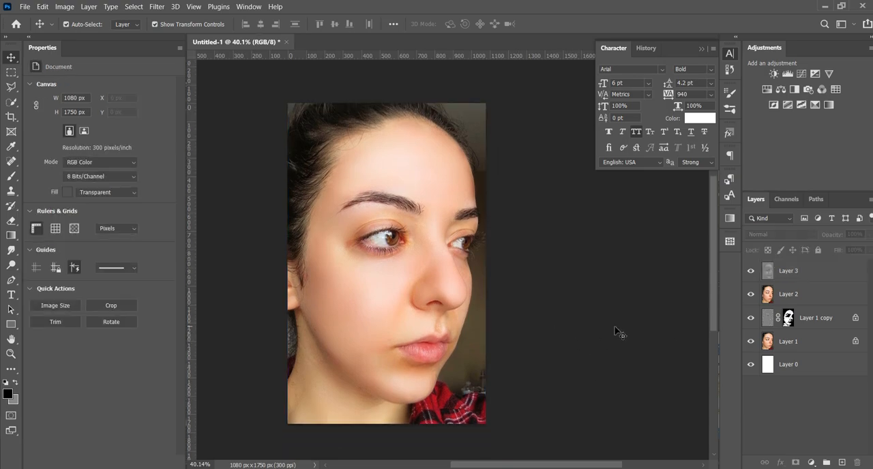
{"action": "left_click_drag", "start_coordinate": [750, 317], "coordinate": [752, 272]}
{"action": "left_click", "coordinate": [751, 317]}
{"action": "left_click", "coordinate": [750, 274]}
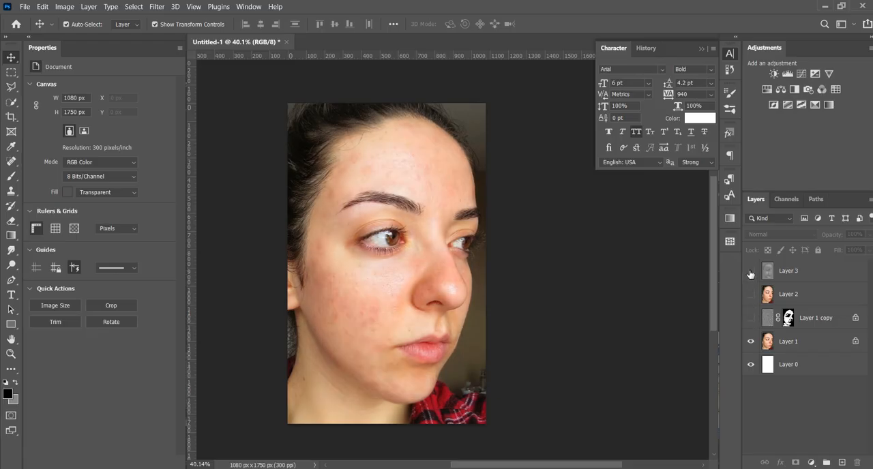
{"action": "left_click_drag", "start_coordinate": [749, 275], "coordinate": [753, 318]}
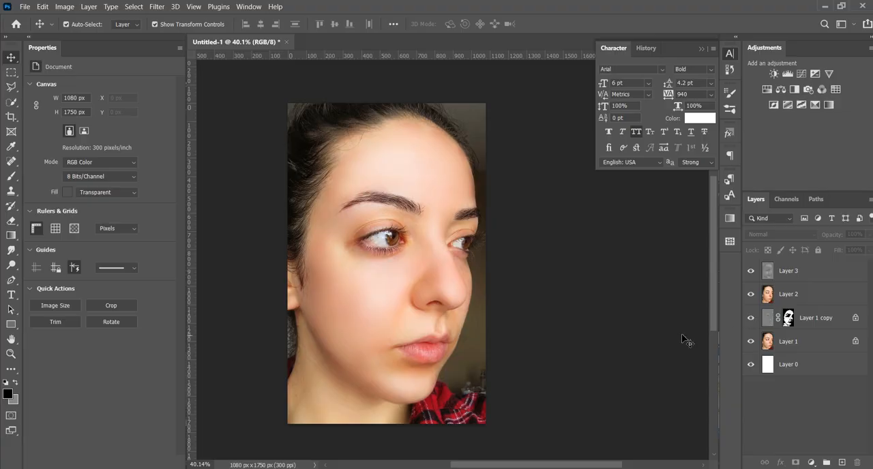
- Stamp all visible layers into a new merged layer above the Overlay dodge-and-burn layer
{"action": "left_click", "coordinate": [798, 274]}
{"action": "left_click", "coordinate": [798, 275]}
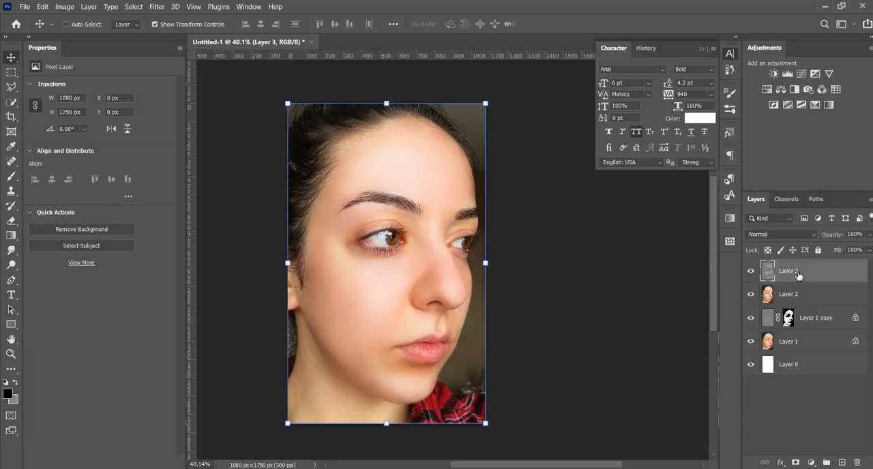
{"action": "key", "text": "ctrl+shift+alt+e"}
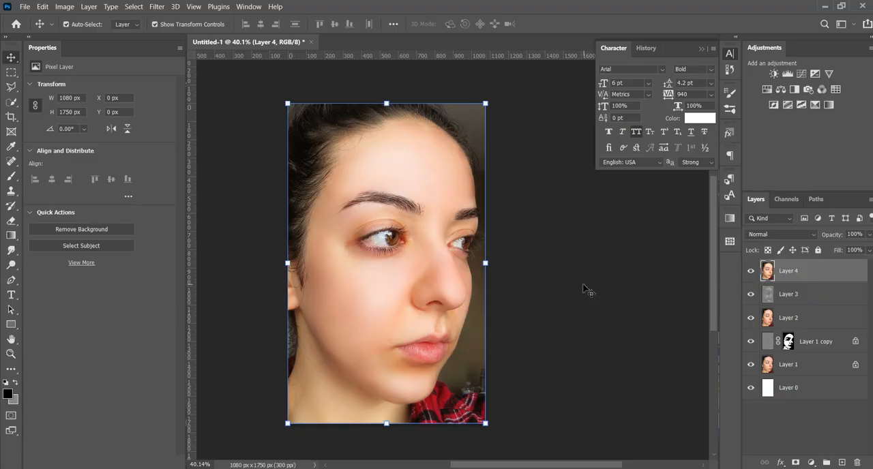
- Add a Hue/Saturation adjustment layer above the merged layer with saturation +99, and undo a trial hue shift to +100
{"action": "left_click", "coordinate": [811, 461]}
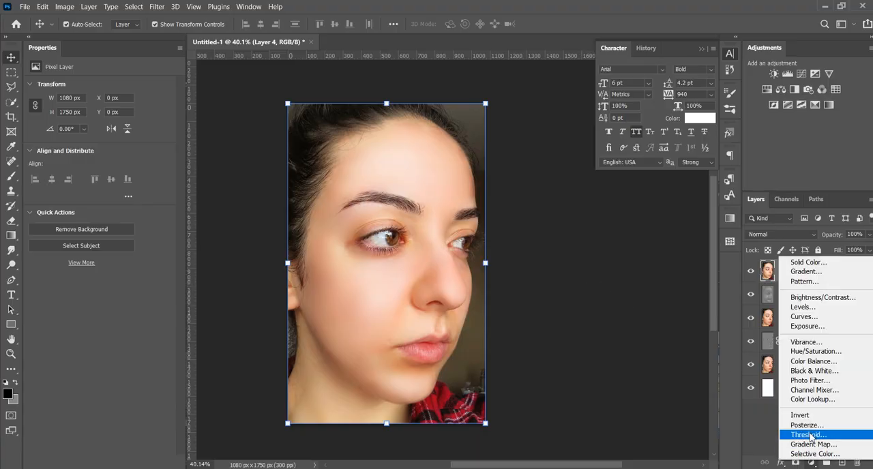
{"action": "left_click", "coordinate": [815, 351]}
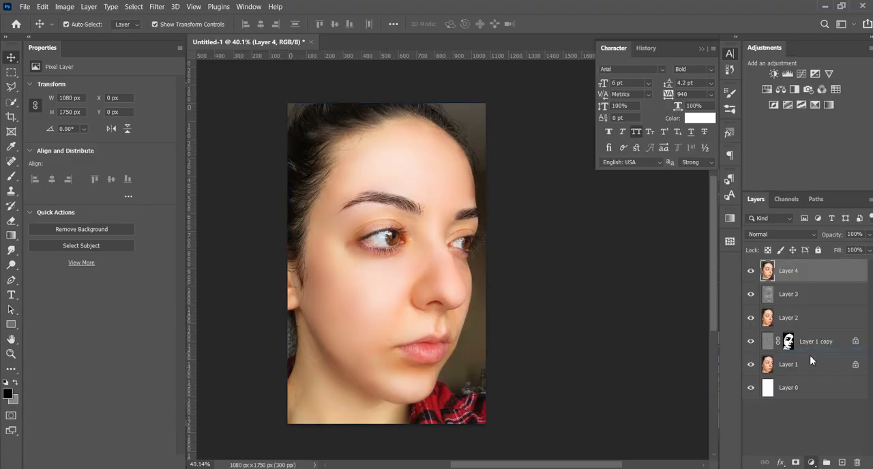
{"action": "left_click_drag", "start_coordinate": [100, 153], "coordinate": [168, 151]}
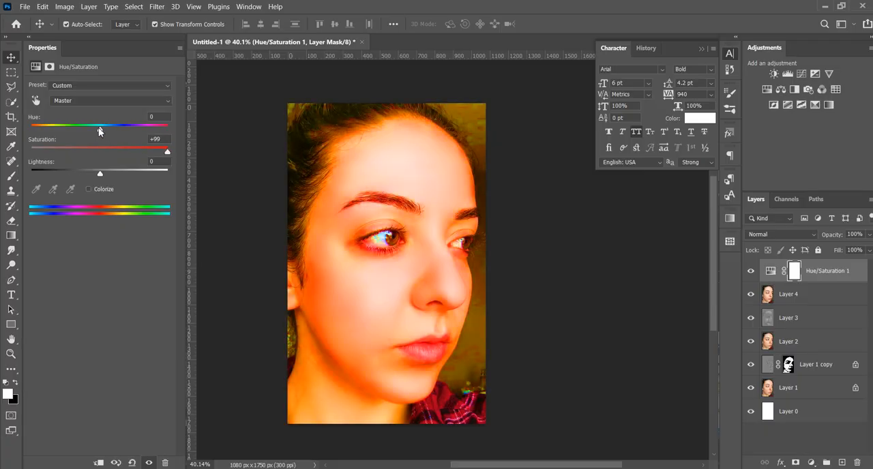
{"action": "left_click_drag", "start_coordinate": [98, 129], "coordinate": [145, 127]}
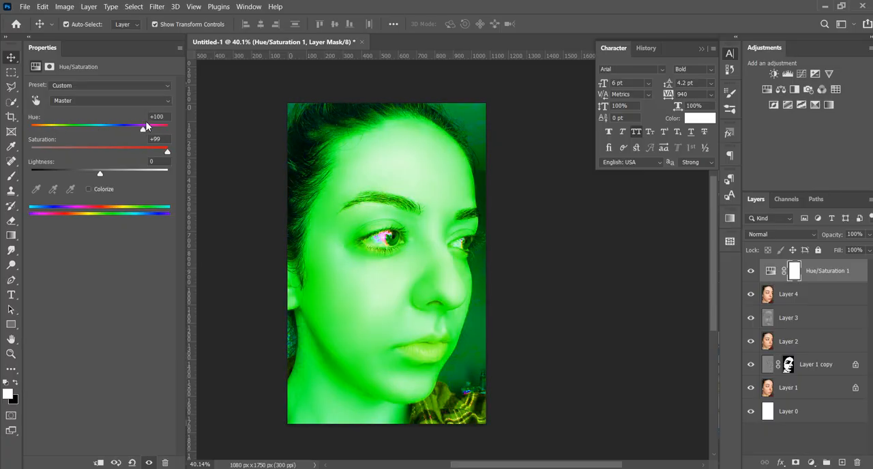
{"action": "key", "text": "ctrl+z"}
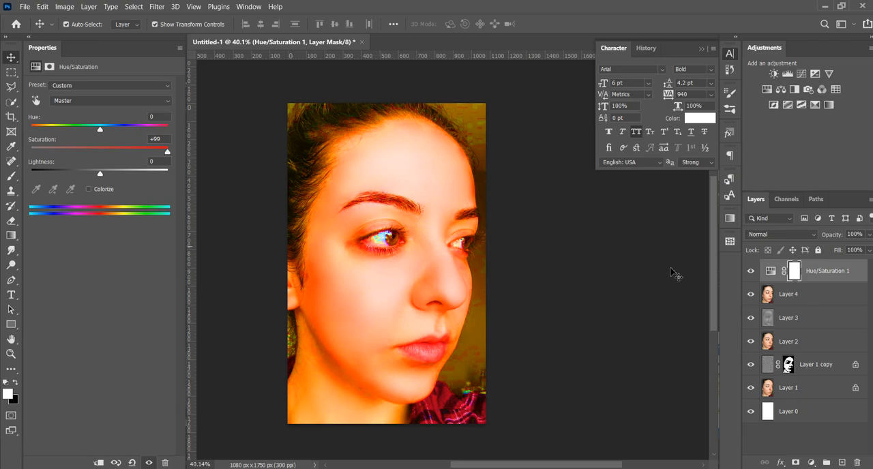
- Compare the portrait without and with the Hue/Saturation layer, and invert that layer's mask to black
{"action": "left_click", "coordinate": [752, 271]}
{"action": "left_click", "coordinate": [752, 271]}
{"action": "left_click", "coordinate": [795, 273]}
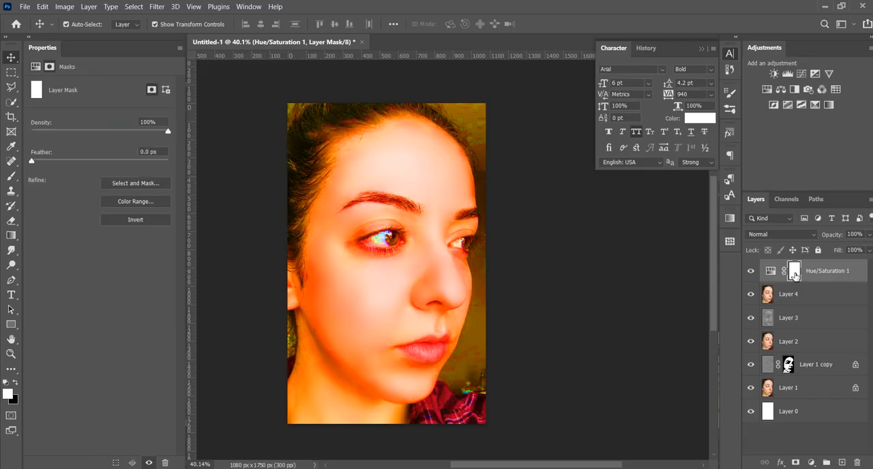
{"action": "key", "text": "alt+i"}
{"action": "key", "text": "Escape"}
{"action": "key", "text": "i"}
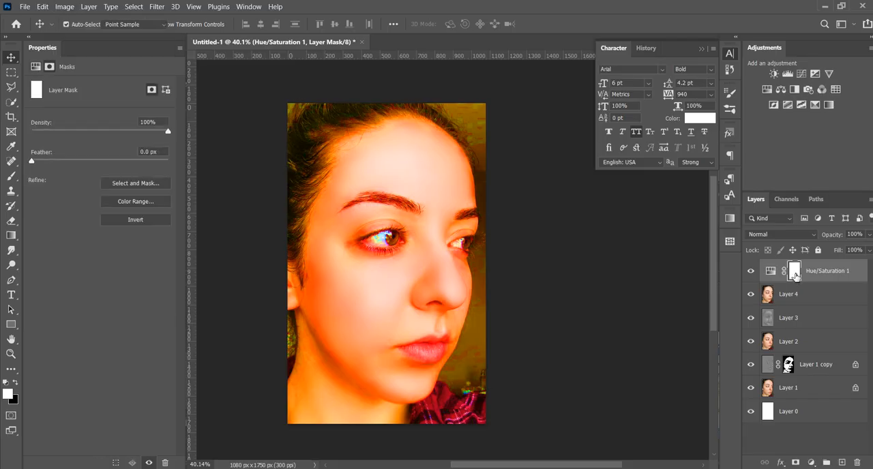
{"action": "key", "text": "ctrl+i"}
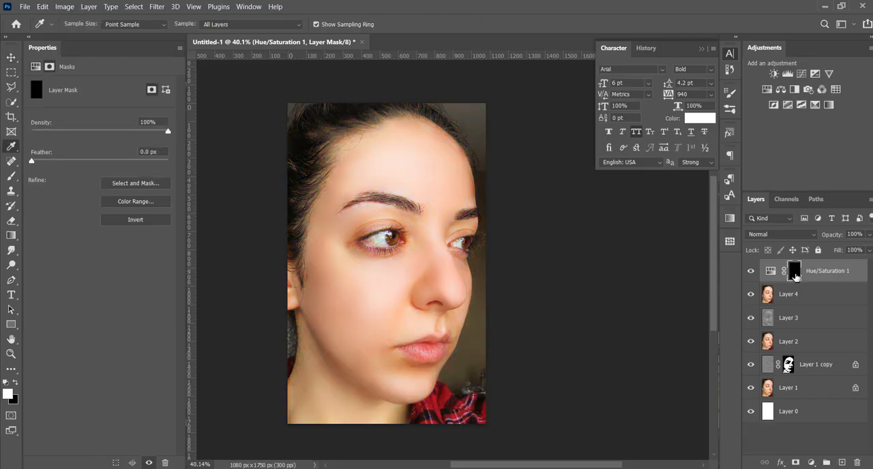
- Paint white over the lower lip on the Hue/Saturation mask with a 36 px soft brush
{"action": "scroll", "coordinate": [400, 359], "scroll_direction": "up", "scroll_amount": 3}
{"action": "left_click", "coordinate": [11, 176]}
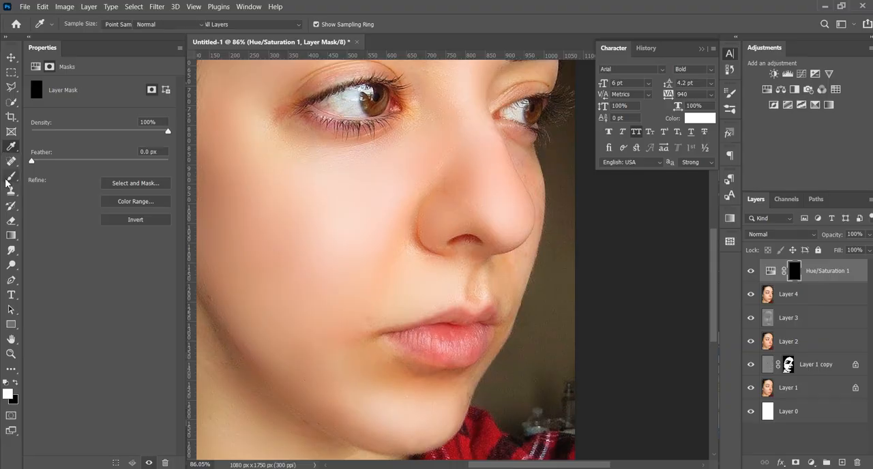
{"action": "scroll", "coordinate": [455, 334], "scroll_direction": "up", "scroll_amount": 3}
{"action": "scroll", "coordinate": [459, 333], "scroll_direction": "up", "scroll_amount": 2}
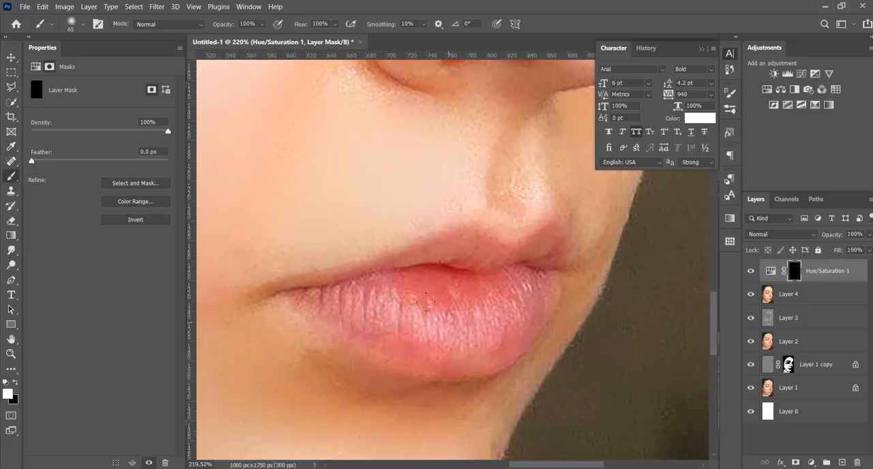
{"action": "right_click", "coordinate": [430, 316], "text": "alt"}
{"action": "left_click_drag", "start_coordinate": [430, 317], "coordinate": [422, 316]}
{"action": "scroll", "coordinate": [428, 309], "scroll_direction": "up", "scroll_amount": 3}
{"action": "left_click_drag", "start_coordinate": [330, 312], "coordinate": [314, 312]}
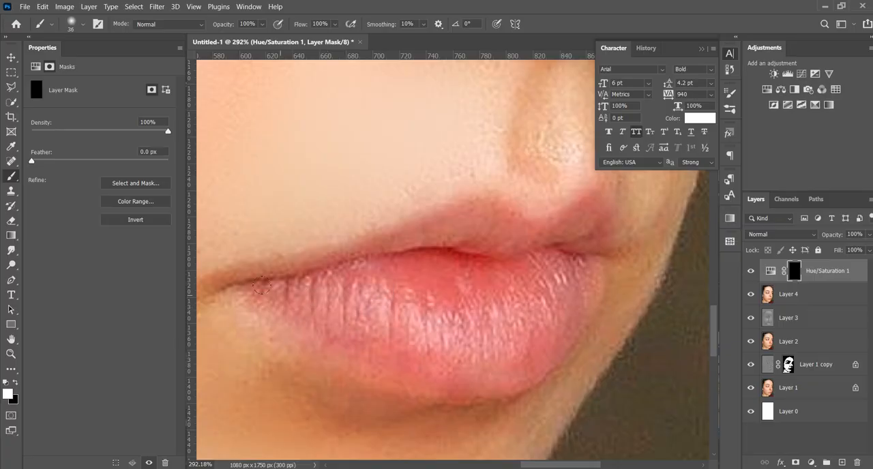
{"action": "mouse_move", "coordinate": [254, 285]}
{"action": "left_mouse_down"}
{"action": "mouse_move", "coordinate": [364, 340]}
{"action": "mouse_move", "coordinate": [490, 376]}
{"action": "mouse_move", "coordinate": [522, 361]}
{"action": "mouse_move", "coordinate": [529, 339]}
{"action": "mouse_move", "coordinate": [564, 320]}
{"action": "mouse_move", "coordinate": [585, 281]}
{"action": "mouse_move", "coordinate": [574, 265]}
{"action": "mouse_move", "coordinate": [521, 313]}
{"action": "left_mouse_up"}
{"action": "mouse_move", "coordinate": [451, 335]}
{"action": "left_mouse_down"}
{"action": "mouse_move", "coordinate": [345, 300]}
{"action": "mouse_move", "coordinate": [418, 258]}
{"action": "mouse_move", "coordinate": [485, 272]}
{"action": "mouse_move", "coordinate": [542, 261]}
{"action": "mouse_move", "coordinate": [468, 285]}
{"action": "left_mouse_up"}
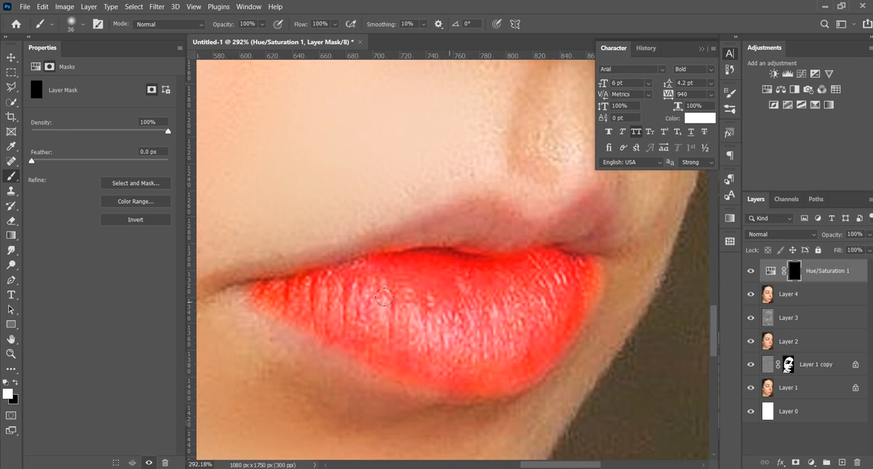
- Paint white with a 15 px brush along the lower lip's edge, the mouth corner and the adjoining thin part of the upper lip
{"action": "mouse_move", "coordinate": [318, 293]}
{"action": "left_mouse_down"}
{"action": "mouse_move", "coordinate": [304, 293]}
{"action": "mouse_move", "coordinate": [427, 280]}
{"action": "left_mouse_up"}
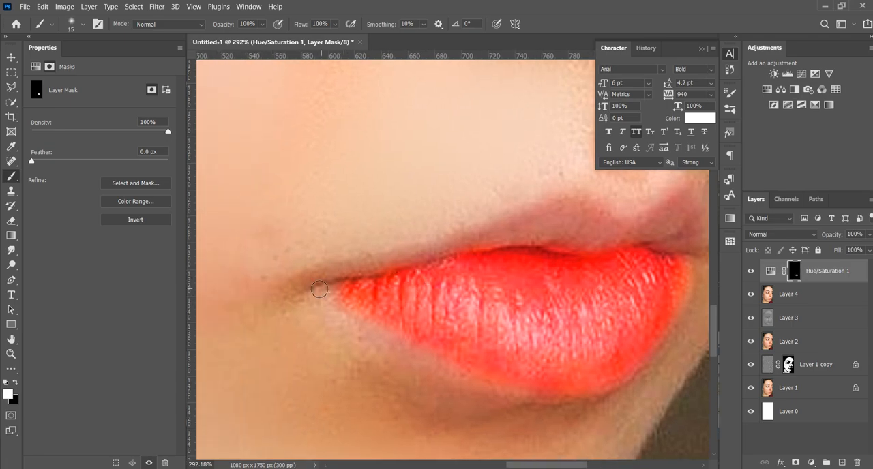
{"action": "mouse_move", "coordinate": [317, 289]}
{"action": "left_mouse_down"}
{"action": "mouse_move", "coordinate": [345, 292]}
{"action": "mouse_move", "coordinate": [388, 328]}
{"action": "mouse_move", "coordinate": [477, 368]}
{"action": "left_mouse_up"}
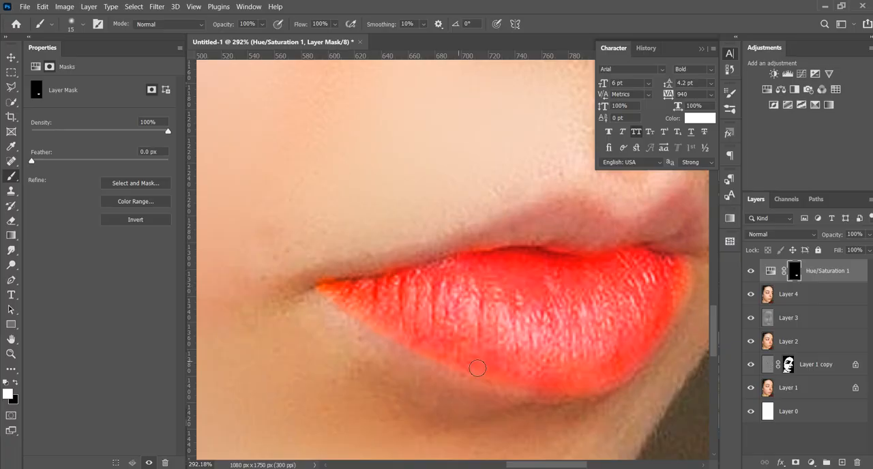
{"action": "mouse_move", "coordinate": [307, 284]}
{"action": "left_mouse_down"}
{"action": "mouse_move", "coordinate": [466, 242]}
{"action": "mouse_move", "coordinate": [461, 251]}
{"action": "left_mouse_up"}
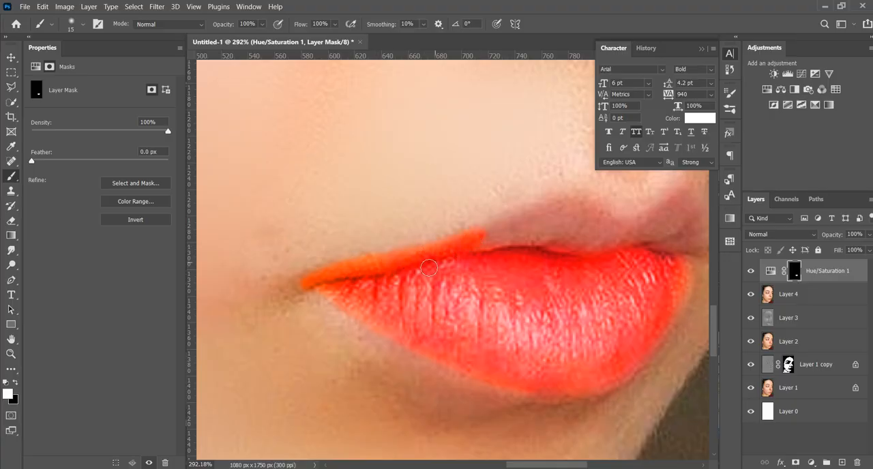
- Paint the rest of the upper lip white on the mask, undoing and repainting the stroke around its far peak
{"action": "left_click_drag", "start_coordinate": [486, 278], "coordinate": [404, 321]}
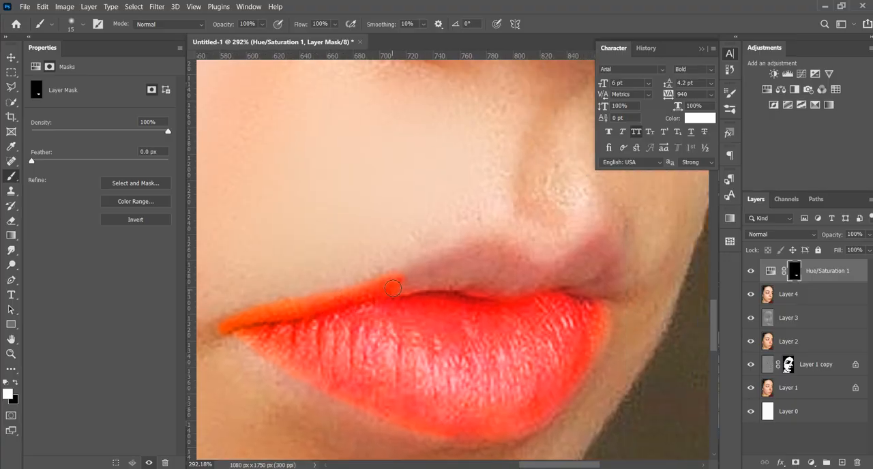
{"action": "mouse_move", "coordinate": [407, 276]}
{"action": "left_mouse_down"}
{"action": "mouse_move", "coordinate": [481, 255]}
{"action": "mouse_move", "coordinate": [528, 275]}
{"action": "mouse_move", "coordinate": [489, 270]}
{"action": "mouse_move", "coordinate": [403, 291]}
{"action": "mouse_move", "coordinate": [467, 269]}
{"action": "mouse_move", "coordinate": [480, 272]}
{"action": "mouse_move", "coordinate": [457, 287]}
{"action": "mouse_move", "coordinate": [461, 302]}
{"action": "mouse_move", "coordinate": [522, 286]}
{"action": "left_mouse_up"}
{"action": "left_click_drag", "start_coordinate": [511, 256], "coordinate": [467, 255]}
{"action": "mouse_move", "coordinate": [559, 272]}
{"action": "left_mouse_down"}
{"action": "mouse_move", "coordinate": [487, 282]}
{"action": "mouse_move", "coordinate": [463, 301]}
{"action": "mouse_move", "coordinate": [519, 265]}
{"action": "mouse_move", "coordinate": [540, 267]}
{"action": "mouse_move", "coordinate": [552, 310]}
{"action": "left_mouse_up"}
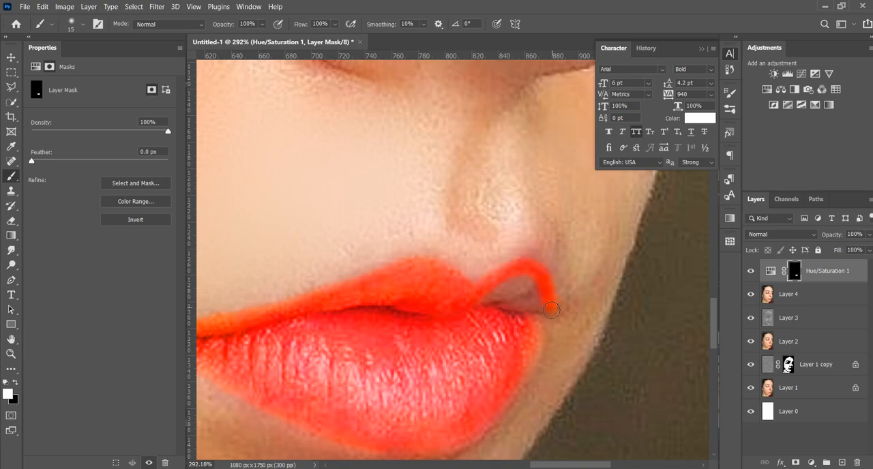
{"action": "key", "text": "ctrl+z"}
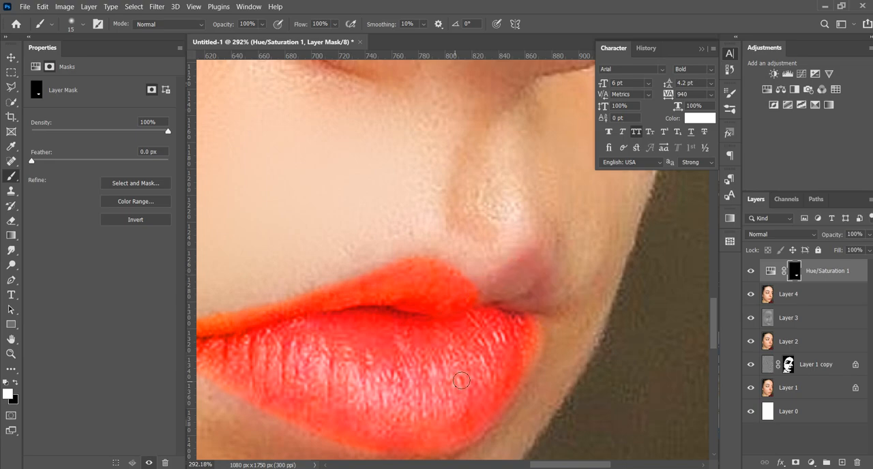
{"action": "mouse_move", "coordinate": [481, 302]}
{"action": "left_mouse_down"}
{"action": "mouse_move", "coordinate": [514, 265]}
{"action": "mouse_move", "coordinate": [536, 267]}
{"action": "mouse_move", "coordinate": [550, 295]}
{"action": "mouse_move", "coordinate": [542, 309]}
{"action": "mouse_move", "coordinate": [494, 311]}
{"action": "mouse_move", "coordinate": [534, 298]}
{"action": "mouse_move", "coordinate": [531, 286]}
{"action": "mouse_move", "coordinate": [513, 285]}
{"action": "mouse_move", "coordinate": [503, 296]}
{"action": "mouse_move", "coordinate": [530, 292]}
{"action": "mouse_move", "coordinate": [516, 283]}
{"action": "mouse_move", "coordinate": [495, 293]}
{"action": "mouse_move", "coordinate": [530, 262]}
{"action": "mouse_move", "coordinate": [542, 266]}
{"action": "mouse_move", "coordinate": [546, 286]}
{"action": "mouse_move", "coordinate": [515, 305]}
{"action": "mouse_move", "coordinate": [536, 314]}
{"action": "left_mouse_up"}
{"action": "scroll", "coordinate": [458, 341], "scroll_direction": "down", "scroll_amount": 5}
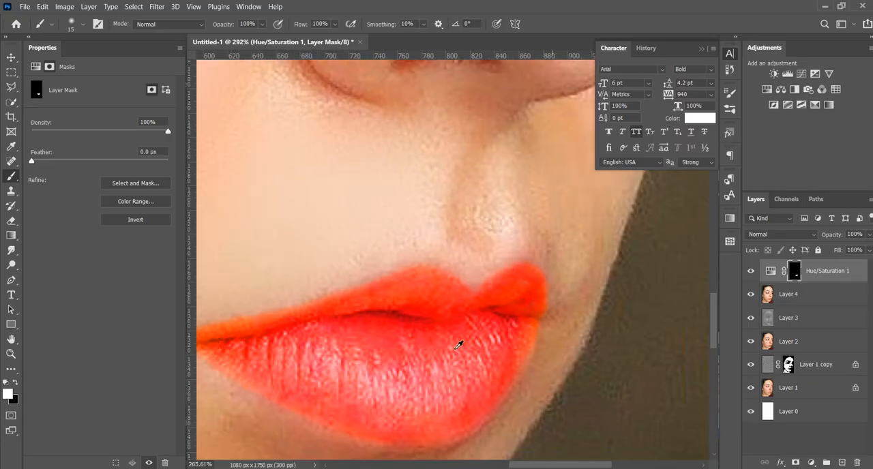
{"action": "scroll", "coordinate": [457, 341], "scroll_direction": "down", "scroll_amount": 3}
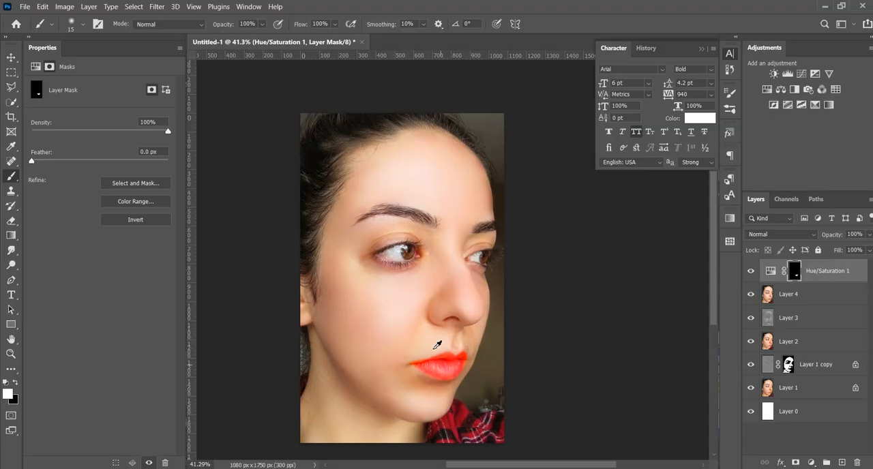
- Set the lips' Hue/Saturation adjustment to hue +3 and lightness -11
{"action": "left_click", "coordinate": [771, 271]}
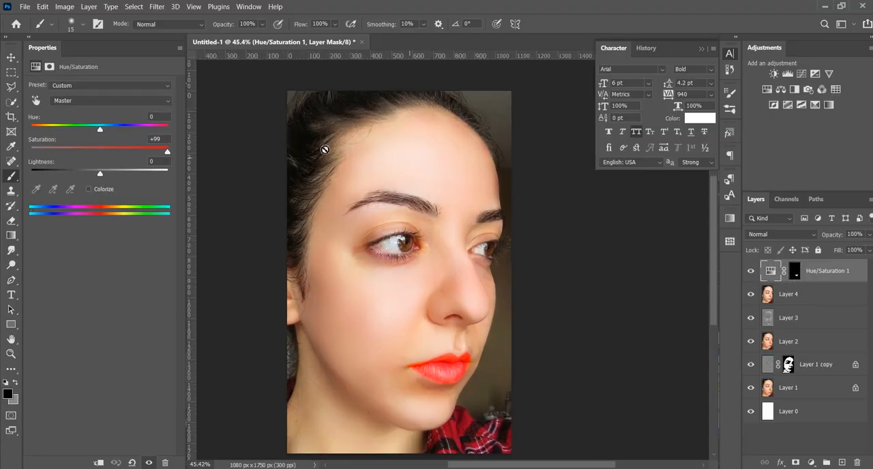
{"action": "left_click", "coordinate": [97, 131]}
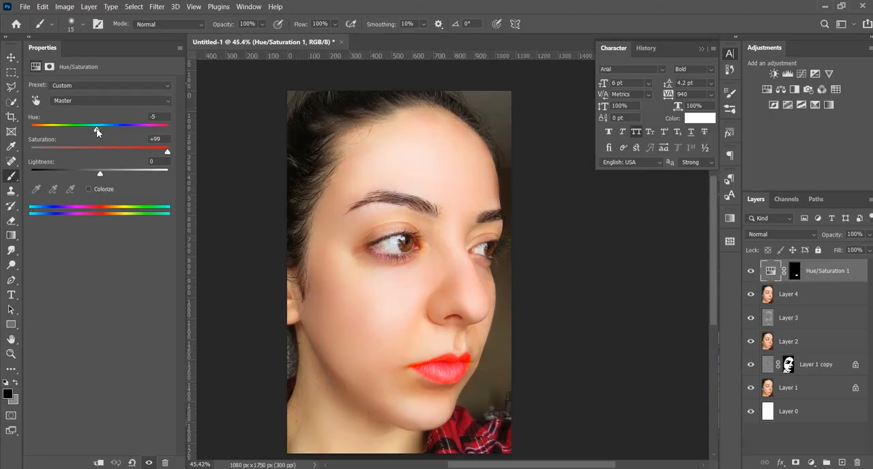
{"action": "mouse_move", "coordinate": [107, 173]}
{"action": "left_mouse_down"}
{"action": "mouse_move", "coordinate": [80, 166]}
{"action": "mouse_move", "coordinate": [95, 169]}
{"action": "left_mouse_up"}
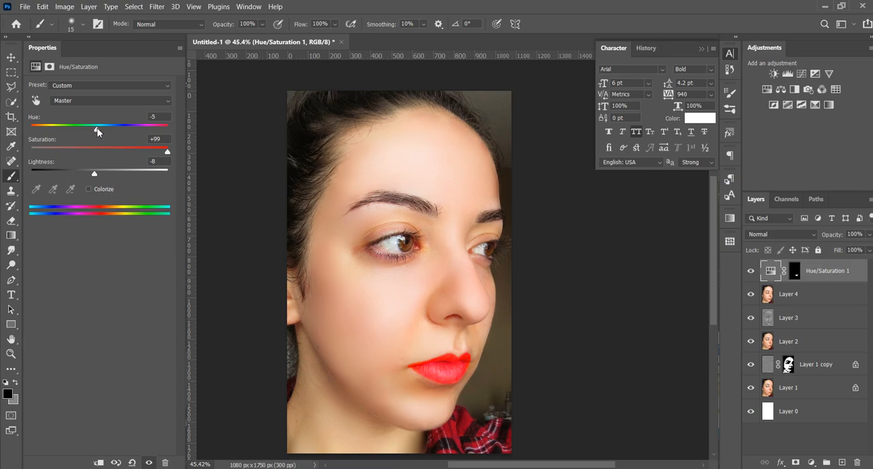
{"action": "mouse_move", "coordinate": [97, 127]}
{"action": "left_mouse_down"}
{"action": "mouse_move", "coordinate": [65, 127]}
{"action": "mouse_move", "coordinate": [146, 129]}
{"action": "mouse_move", "coordinate": [101, 132]}
{"action": "left_mouse_up"}
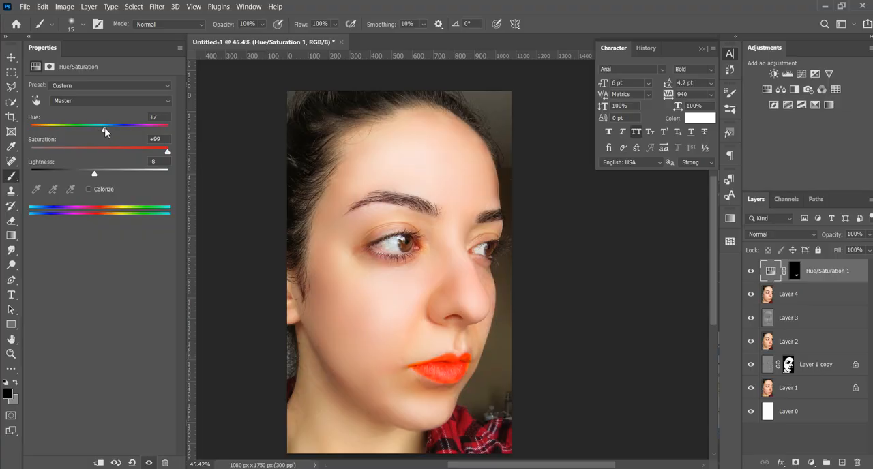
{"action": "left_click_drag", "start_coordinate": [104, 131], "coordinate": [106, 131]}
{"action": "left_click_drag", "start_coordinate": [95, 175], "coordinate": [92, 174]}
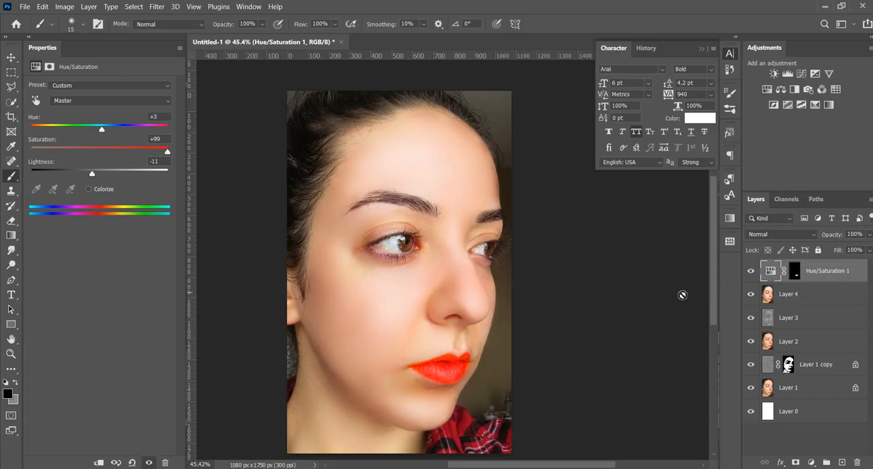
- Add a Color Balance adjustment layer, set midtones cyan-red to +18, and clip it to the Hue/Saturation layer
{"action": "left_click", "coordinate": [812, 465]}
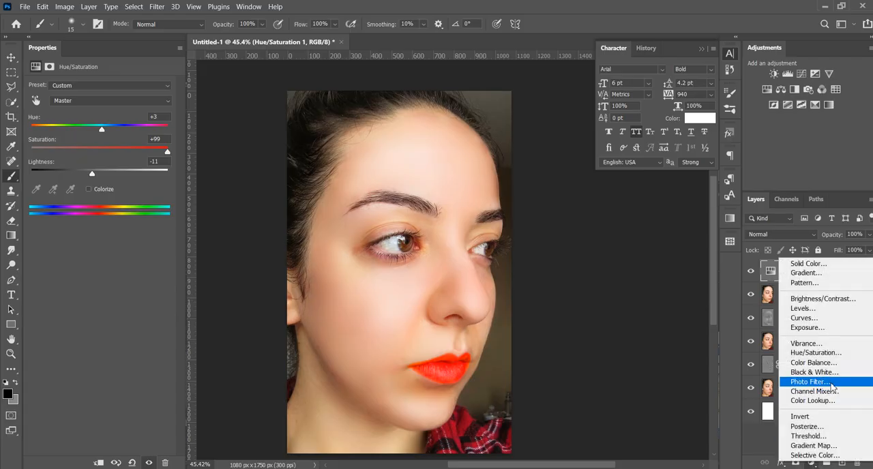
{"action": "left_click", "coordinate": [819, 365]}
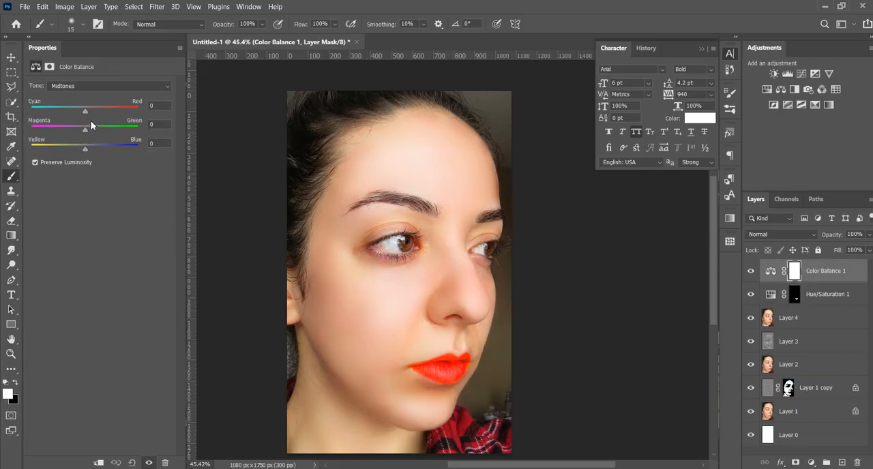
{"action": "mouse_move", "coordinate": [87, 111]}
{"action": "left_mouse_down"}
{"action": "mouse_move", "coordinate": [100, 115]}
{"action": "mouse_move", "coordinate": [95, 110]}
{"action": "left_mouse_up"}
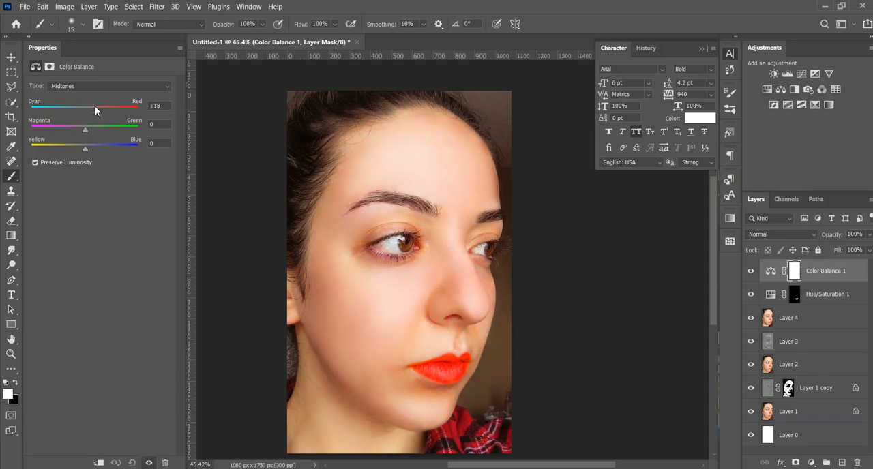
{"action": "left_click", "coordinate": [836, 279], "text": "alt"}
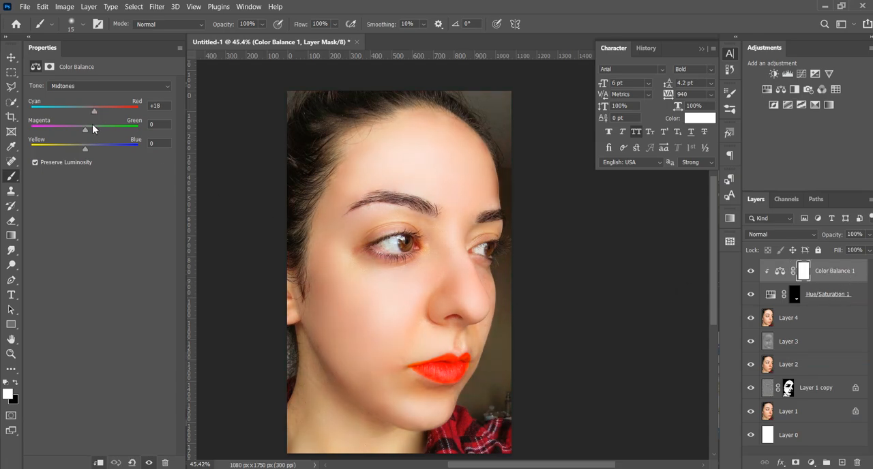
- Set the Color Balance midtones to -20 on cyan-red and +6 on magenta-green
{"action": "left_click_drag", "start_coordinate": [103, 109], "coordinate": [63, 101]}
{"action": "mouse_move", "coordinate": [69, 131]}
{"action": "left_mouse_down"}
{"action": "mouse_move", "coordinate": [112, 129]}
{"action": "mouse_move", "coordinate": [81, 124]}
{"action": "left_mouse_up"}
{"action": "left_click", "coordinate": [90, 88]}
{"action": "left_click", "coordinate": [94, 94]}
{"action": "mouse_move", "coordinate": [87, 112]}
{"action": "left_mouse_down"}
{"action": "mouse_move", "coordinate": [103, 113]}
{"action": "mouse_move", "coordinate": [76, 105]}
{"action": "mouse_move", "coordinate": [86, 111]}
{"action": "left_mouse_up"}
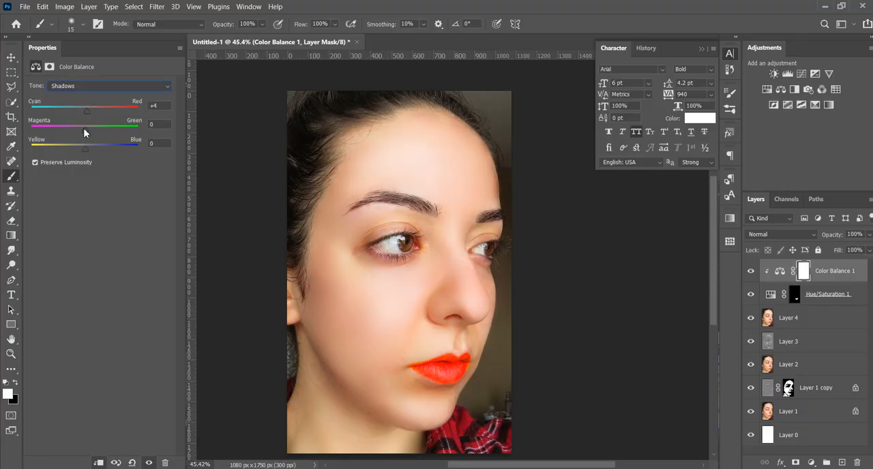
{"action": "left_click_drag", "start_coordinate": [84, 148], "coordinate": [91, 149]}
{"action": "left_click", "coordinate": [764, 274]}
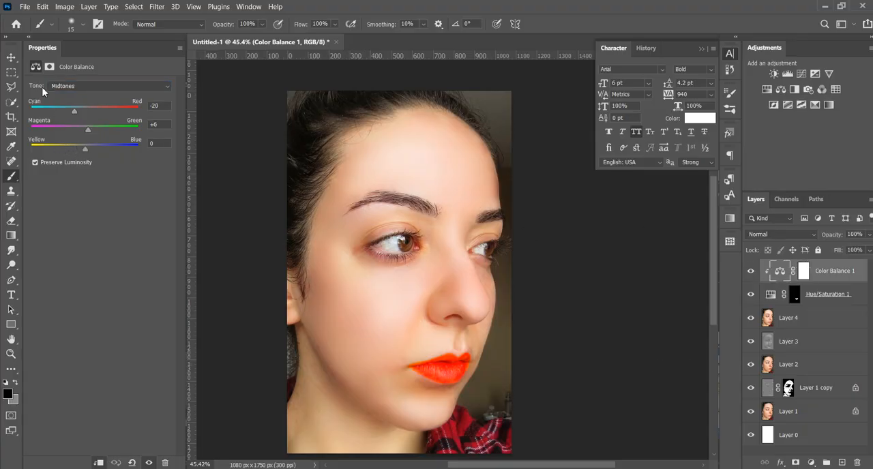
- Group all the layers from the Color Balance adjustment down to Layer 1 copy
{"action": "key", "text": "v"}
{"action": "scroll", "coordinate": [581, 334], "scroll_direction": "down", "scroll_amount": 1}
{"action": "scroll", "coordinate": [581, 334], "scroll_direction": "down", "scroll_amount": 3}
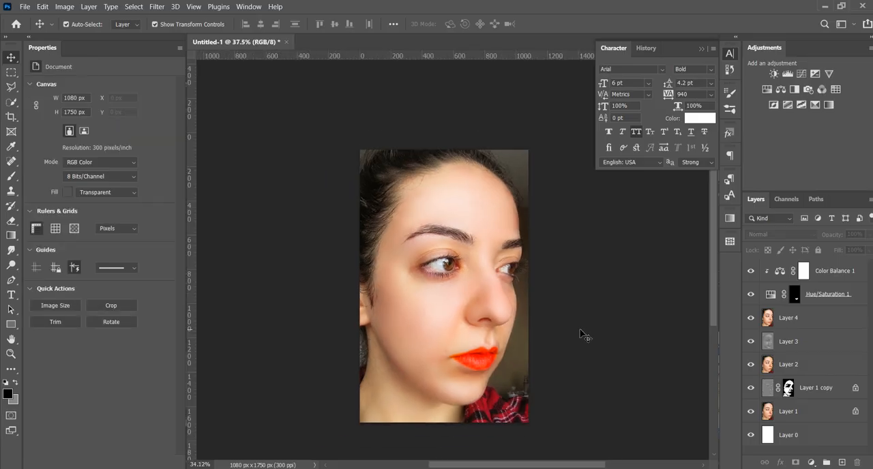
{"action": "scroll", "coordinate": [602, 374], "scroll_direction": "up", "scroll_amount": 1}
{"action": "left_click", "coordinate": [824, 270]}
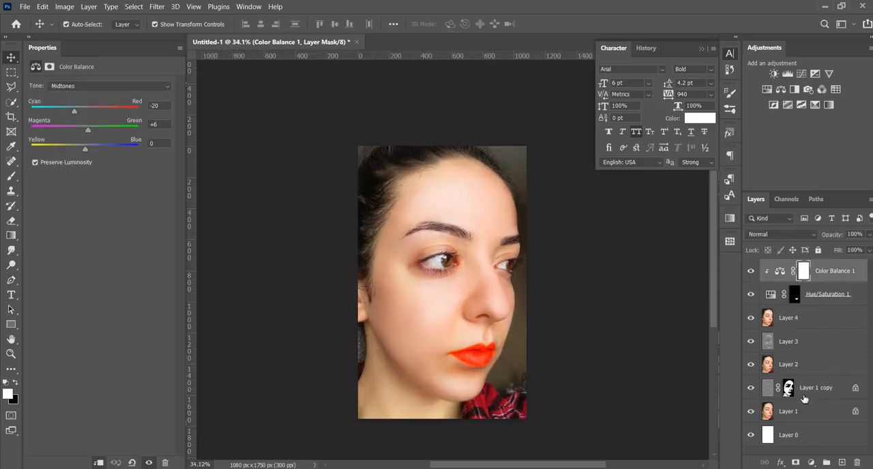
{"action": "left_click", "coordinate": [805, 390], "text": "shift"}
{"action": "key", "text": "ctrl+g"}
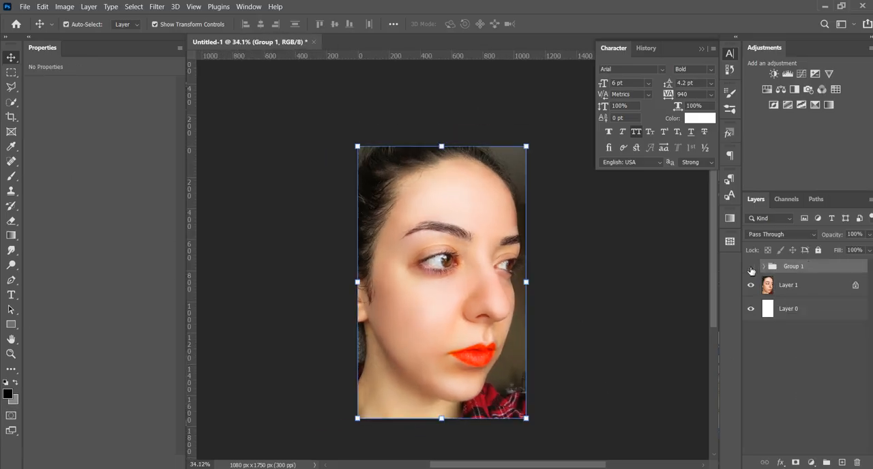
- Compare the portrait with the retouching group hidden and shown
{"action": "left_click", "coordinate": [751, 267]}
{"action": "left_click", "coordinate": [751, 267]}
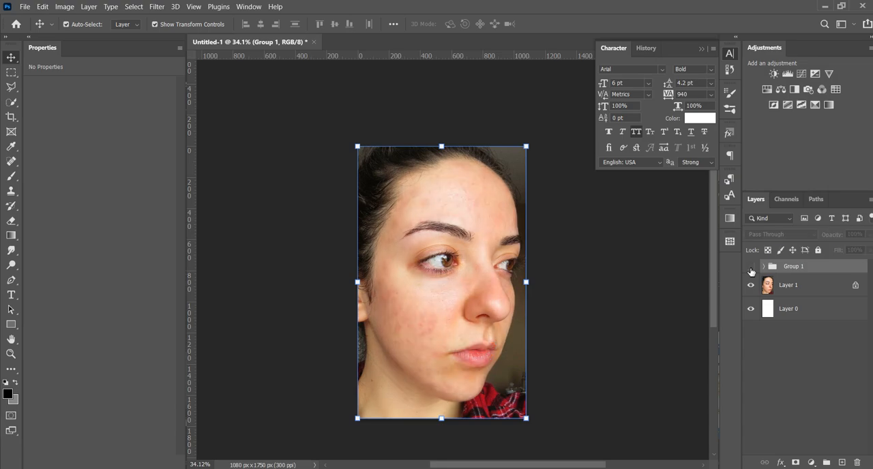
{"action": "left_click", "coordinate": [750, 267]}
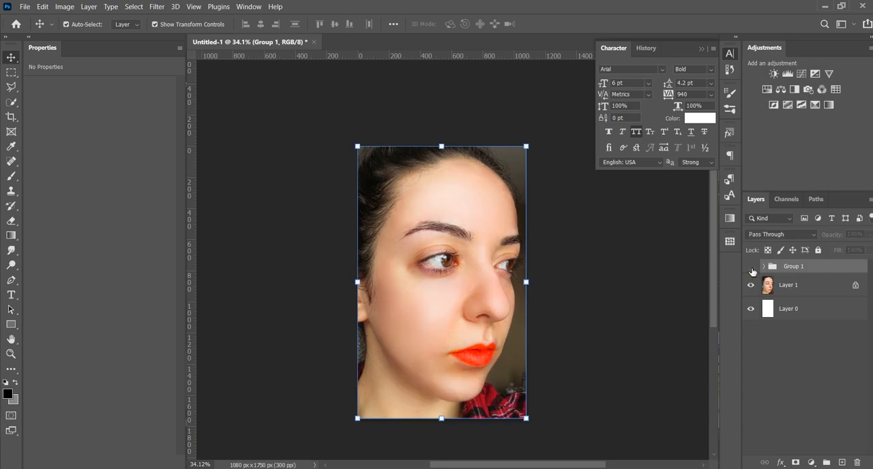
- Check the retouched skin and lips against the original photo by repeatedly hiding and showing Group 1
{"action": "left_click", "coordinate": [750, 267]}
{"action": "left_click", "coordinate": [751, 267]}
{"action": "left_click", "coordinate": [751, 268]}
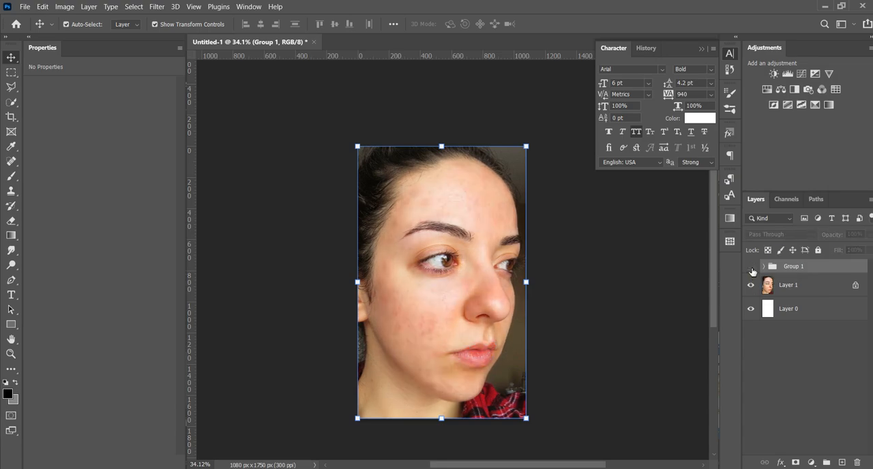
{"action": "left_click", "coordinate": [751, 269]}
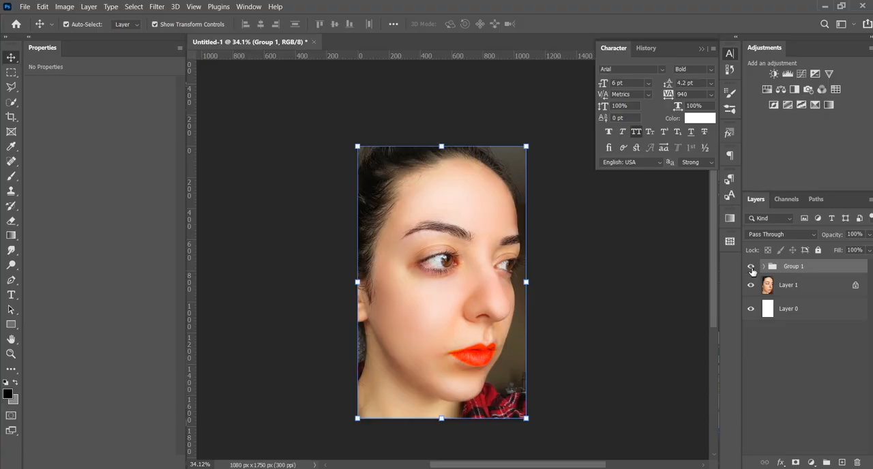
{"action": "left_click", "coordinate": [750, 268]}
{"action": "left_click", "coordinate": [750, 268]}
{"action": "scroll", "coordinate": [566, 365], "scroll_direction": "up", "scroll_amount": 2}
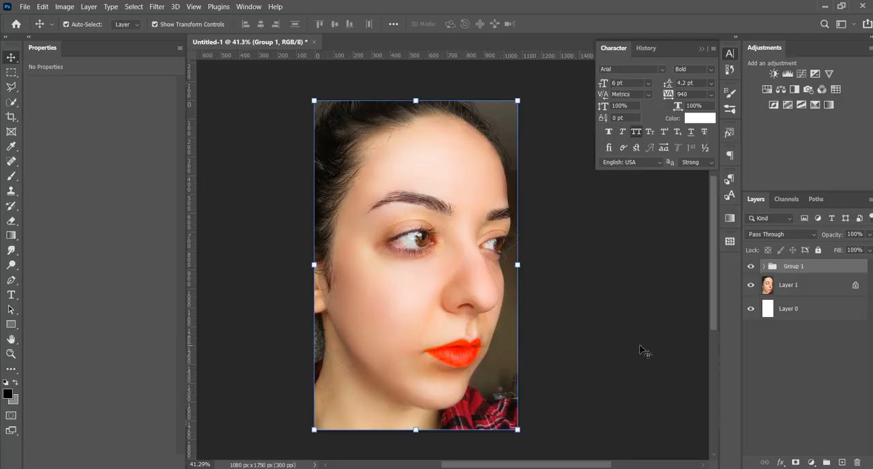
{"action": "left_click", "coordinate": [751, 271]}
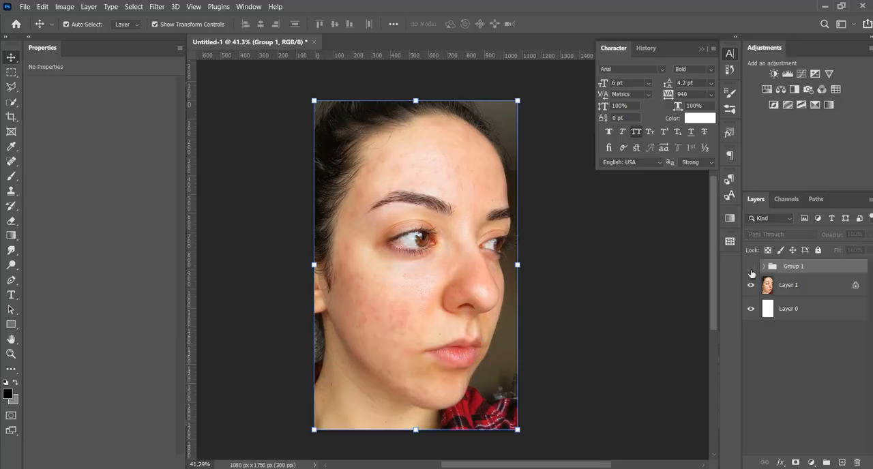
{"action": "left_click", "coordinate": [752, 271]}
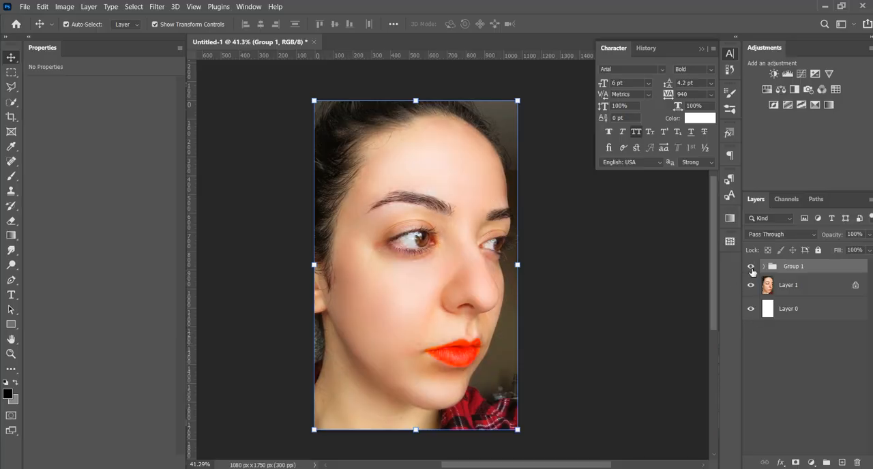
- Convert Group 1 to a smart object and open the Camera Raw Filter on it
{"action": "right_click", "coordinate": [825, 269]}
{"action": "left_click", "coordinate": [754, 158]}
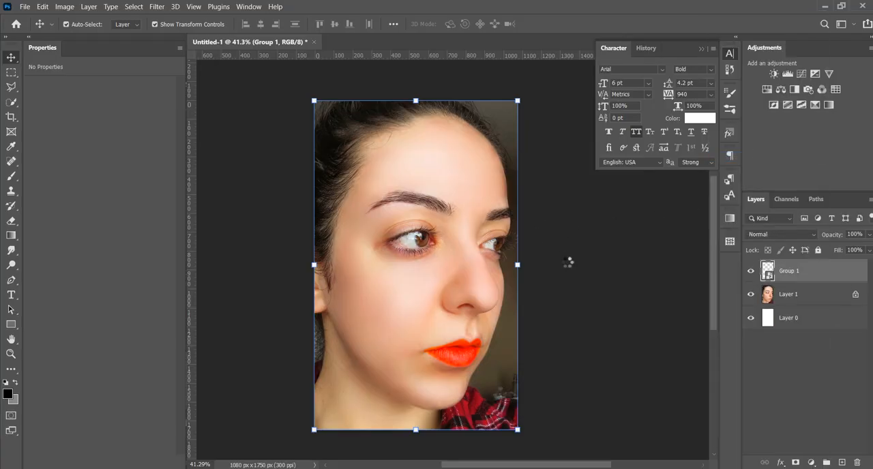
{"action": "left_click", "coordinate": [157, 7]}
{"action": "left_click", "coordinate": [201, 85]}
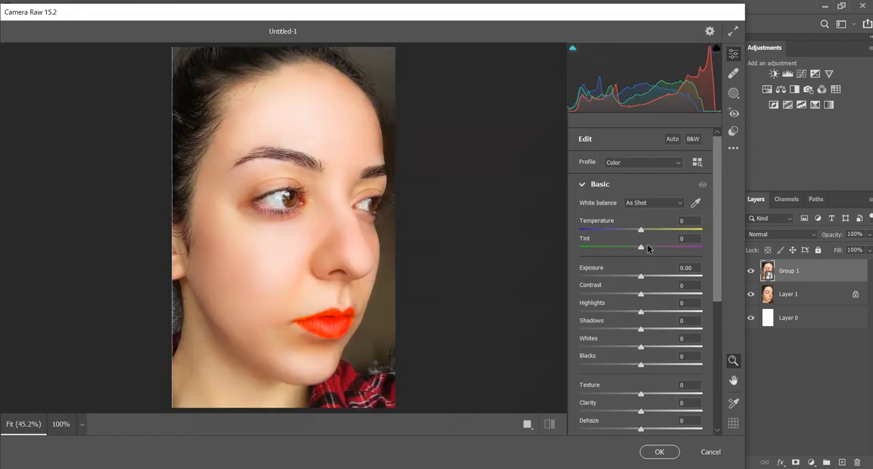
- Apply Camera Raw with Contrast +14, Highlights +34, Shadows -26, Whites +38, Blacks -3 and Clarity +16, previewing it against the default settings
{"action": "left_click_drag", "start_coordinate": [641, 277], "coordinate": [637, 363]}
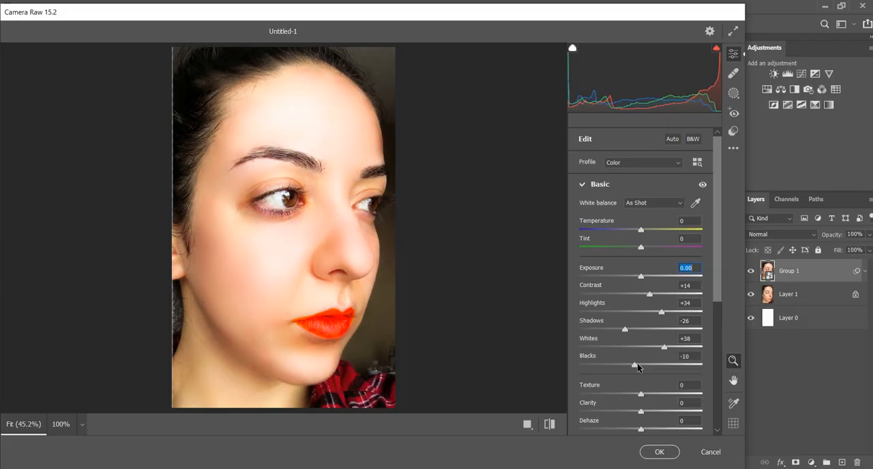
{"action": "mouse_move", "coordinate": [644, 407]}
{"action": "left_mouse_down"}
{"action": "mouse_move", "coordinate": [659, 413]}
{"action": "mouse_move", "coordinate": [650, 414]}
{"action": "left_mouse_up"}
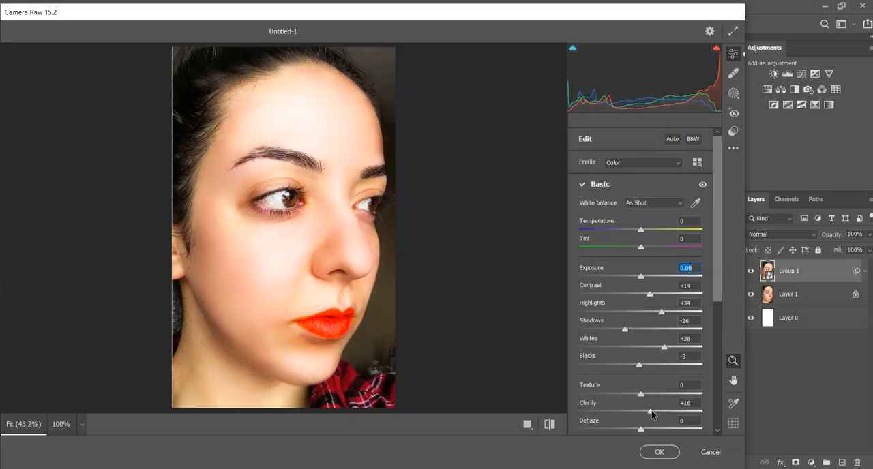
{"action": "left_click", "coordinate": [550, 425]}
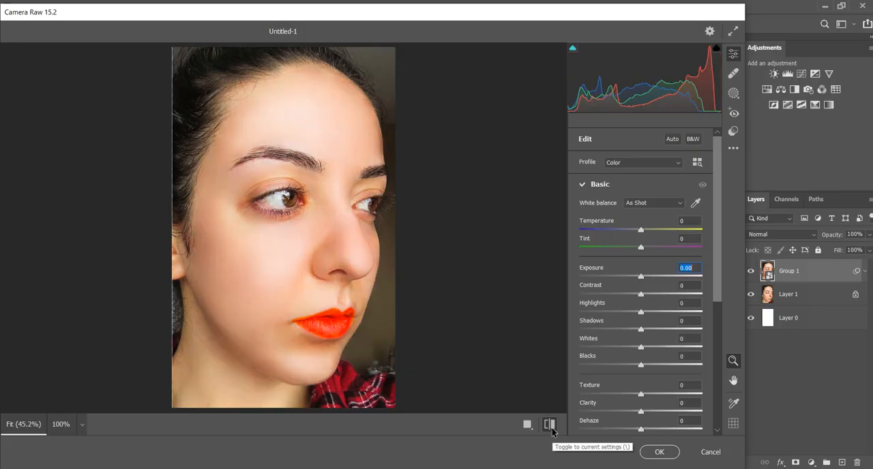
{"action": "left_click", "coordinate": [551, 425]}
{"action": "left_click", "coordinate": [551, 425]}
{"action": "left_click", "coordinate": [551, 426]}
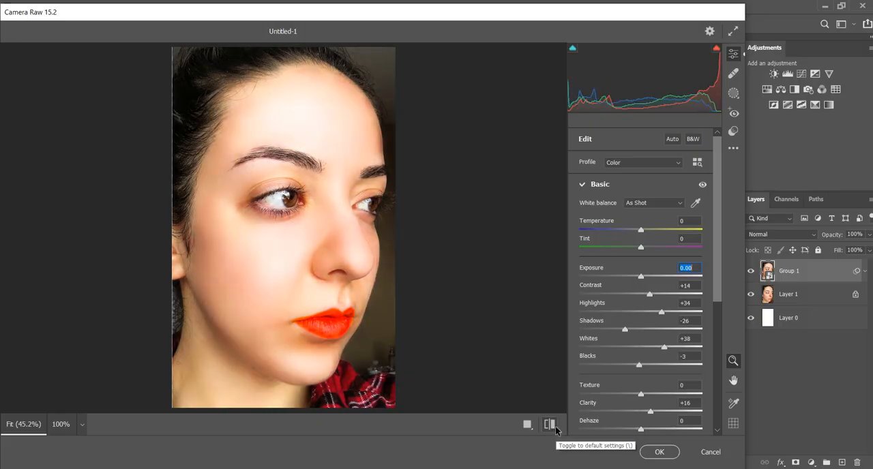
{"action": "left_click", "coordinate": [663, 454]}
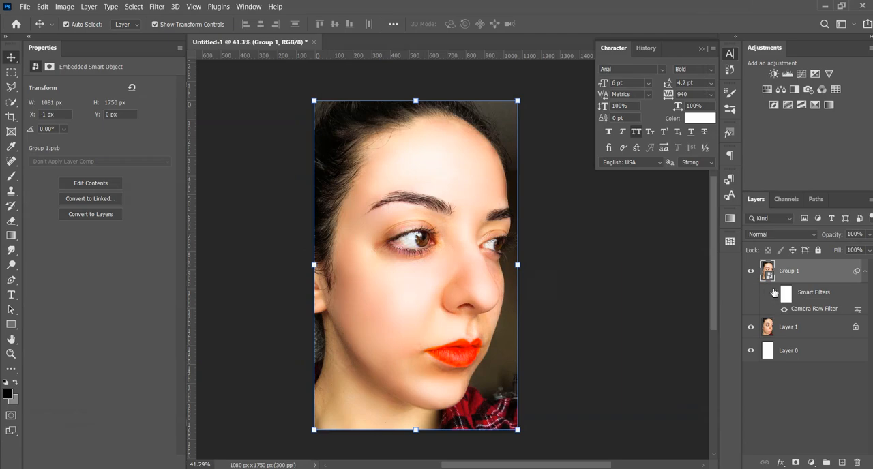
- Compare the Camera Raw-filtered Group 1 with the original portrait, leaving it visible, and deselect the layer to inspect the result
{"action": "left_click", "coordinate": [748, 275]}
{"action": "left_click", "coordinate": [750, 273]}
{"action": "left_click", "coordinate": [750, 271]}
{"action": "left_click", "coordinate": [750, 272]}
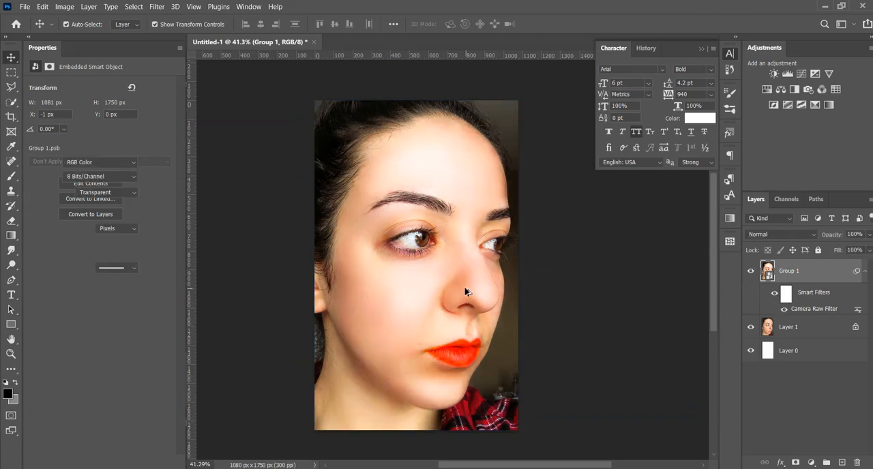
{"action": "scroll", "coordinate": [467, 293], "scroll_direction": "down", "scroll_amount": 8}
{"action": "left_click", "coordinate": [529, 310]}
{"action": "left_click_drag", "start_coordinate": [443, 294], "coordinate": [394, 288]}
{"action": "scroll", "coordinate": [448, 292], "scroll_direction": "up", "scroll_amount": 1}
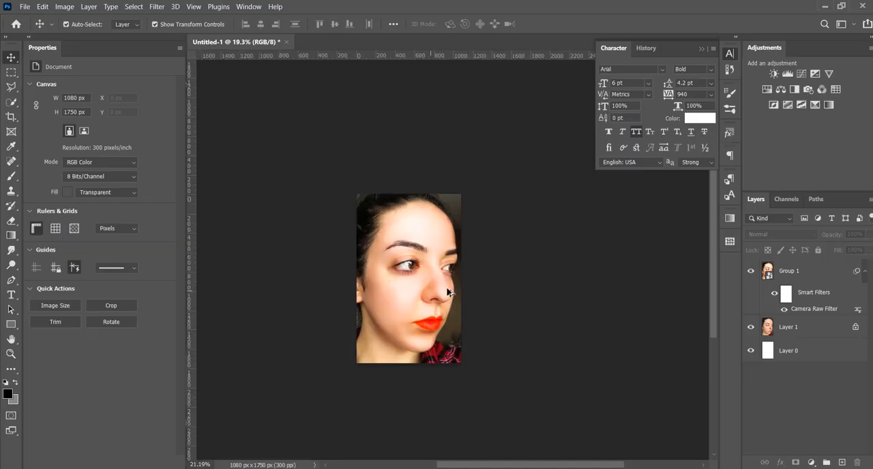